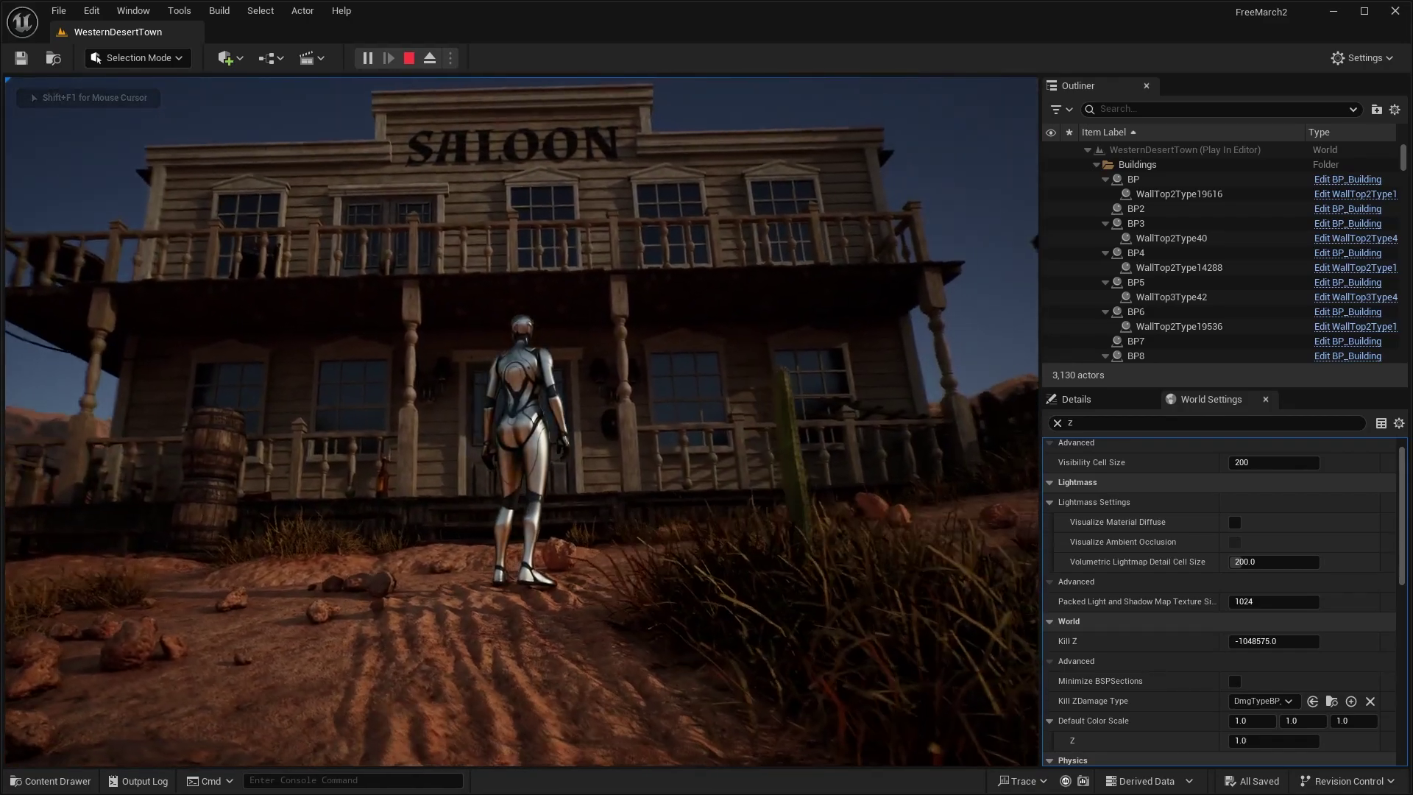
- Walk the character past the saloon and the church in a full-screen play test to examine the western town
{"action": "key", "text": "d"}
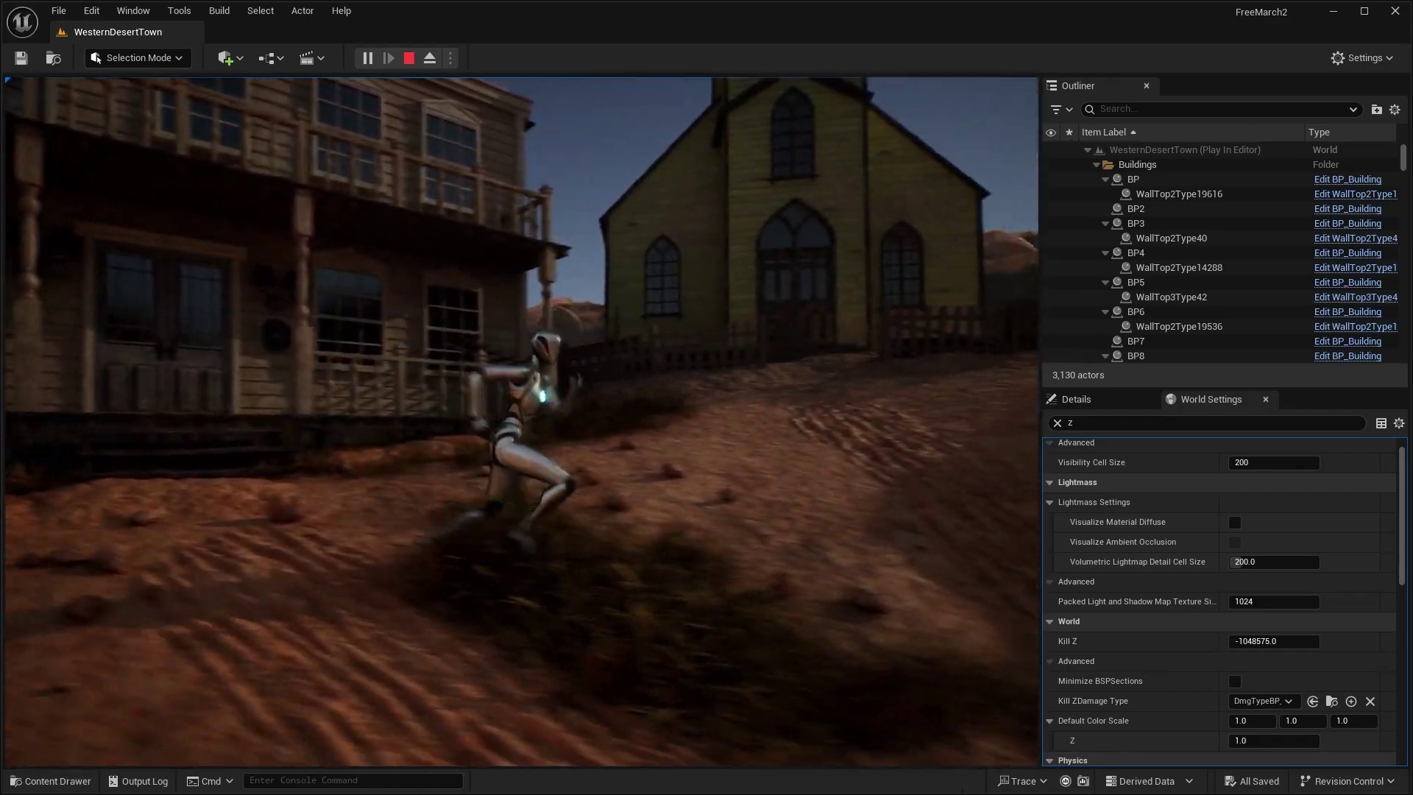
{"action": "key", "text": "F11"}
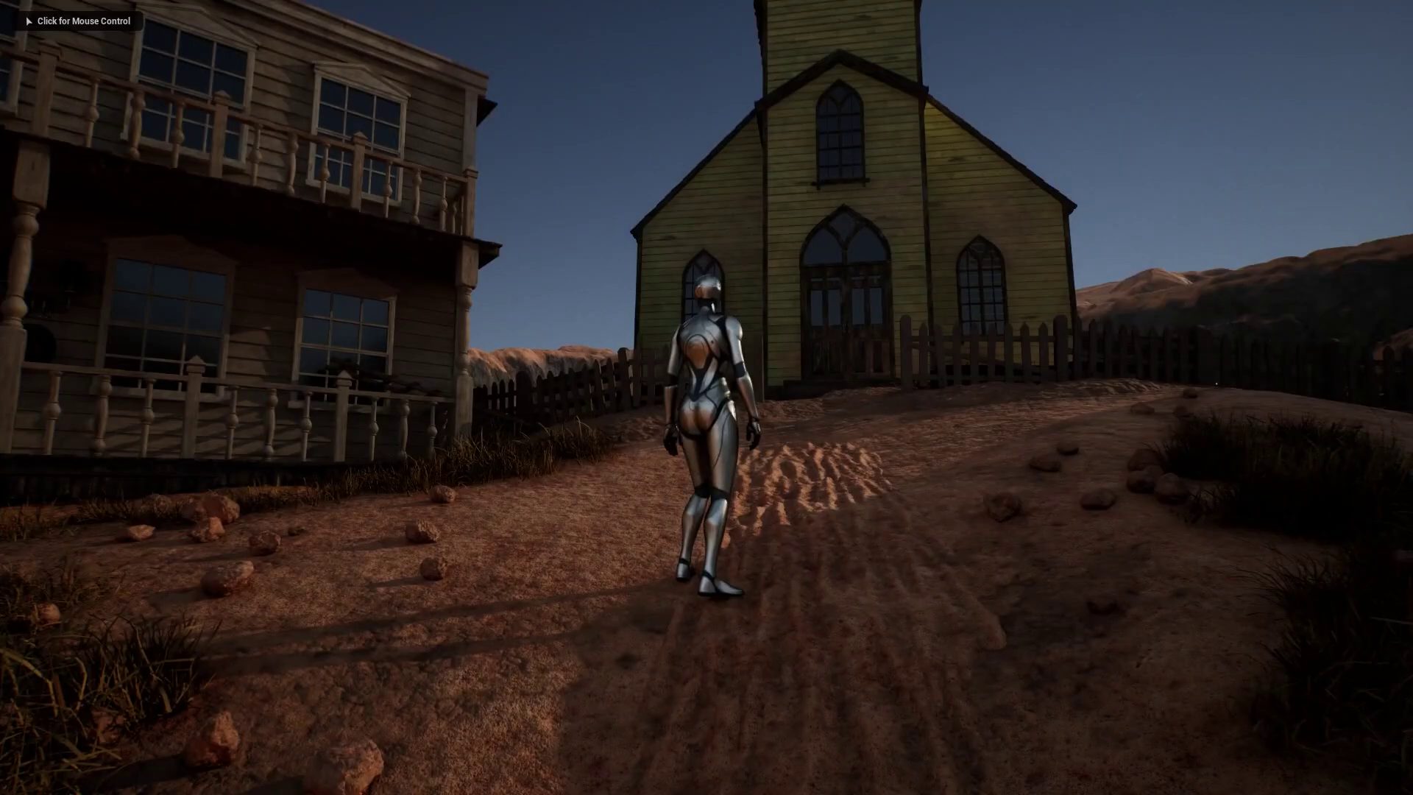
{"action": "key", "text": "w"}
{"action": "key", "text": "d"}
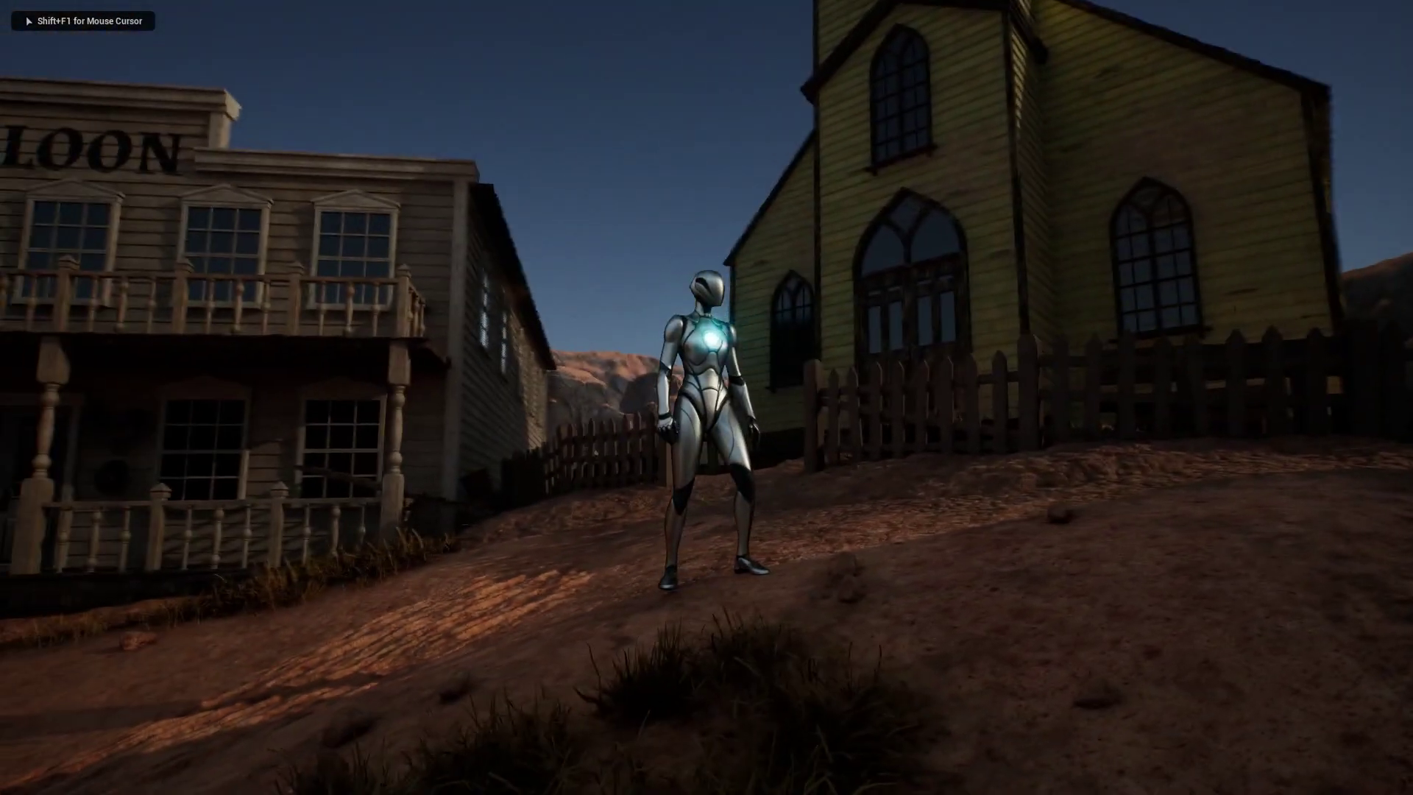
{"action": "key", "text": "d"}
{"action": "key", "text": "w"}
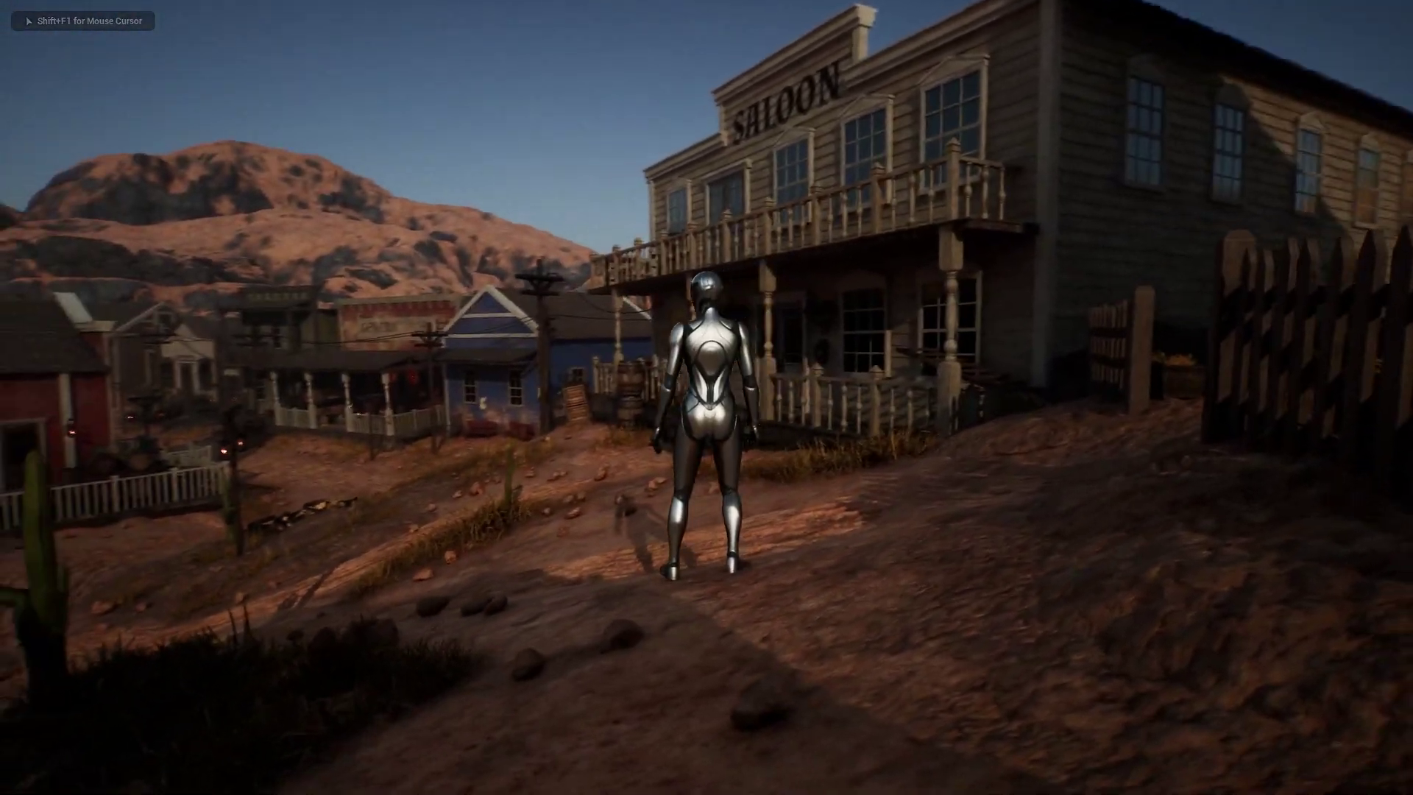
{"action": "key", "text": "w"}
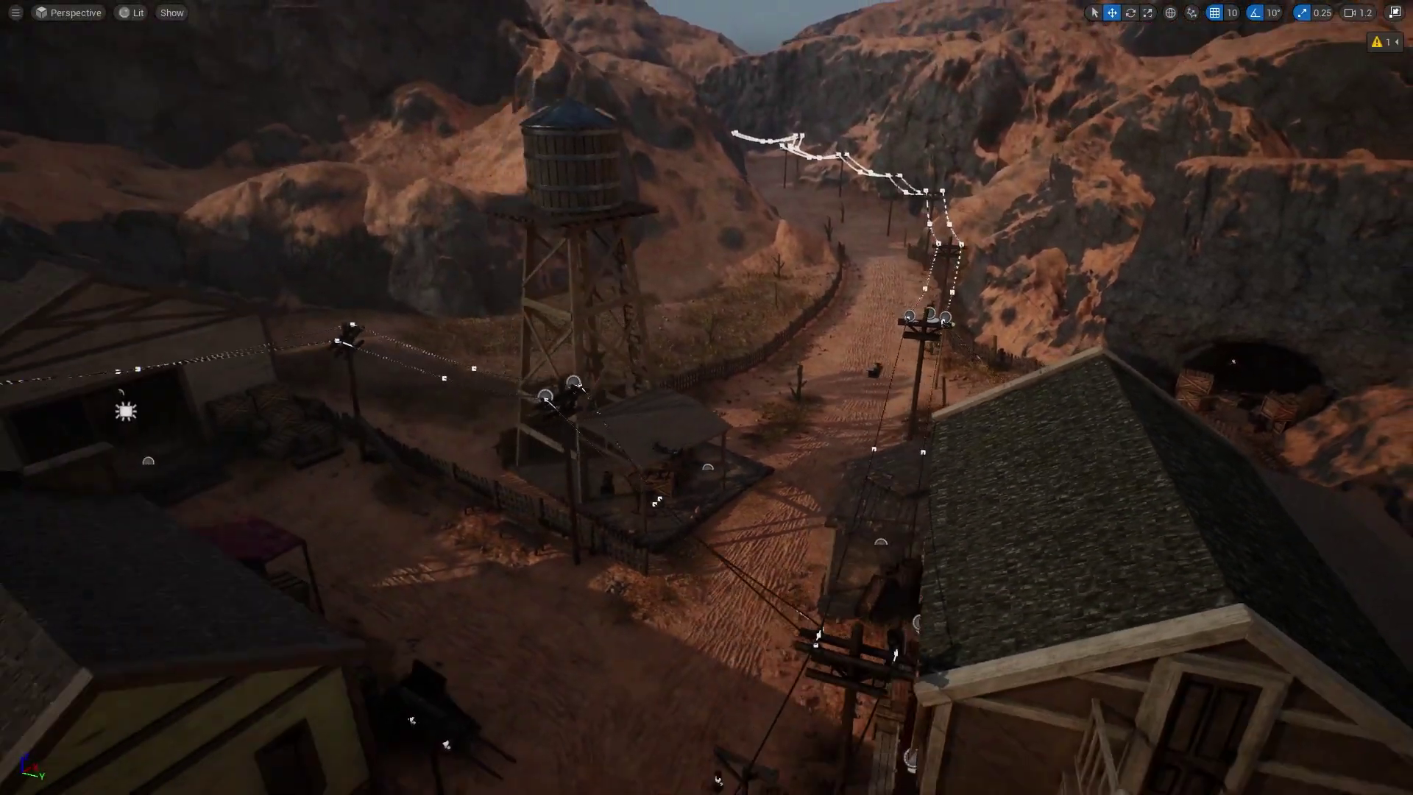
- Restore the windowed editor layout and switch the viewport to Lit shading to inspect the town's interiors and mining equipment
{"action": "key", "text": "F11"}
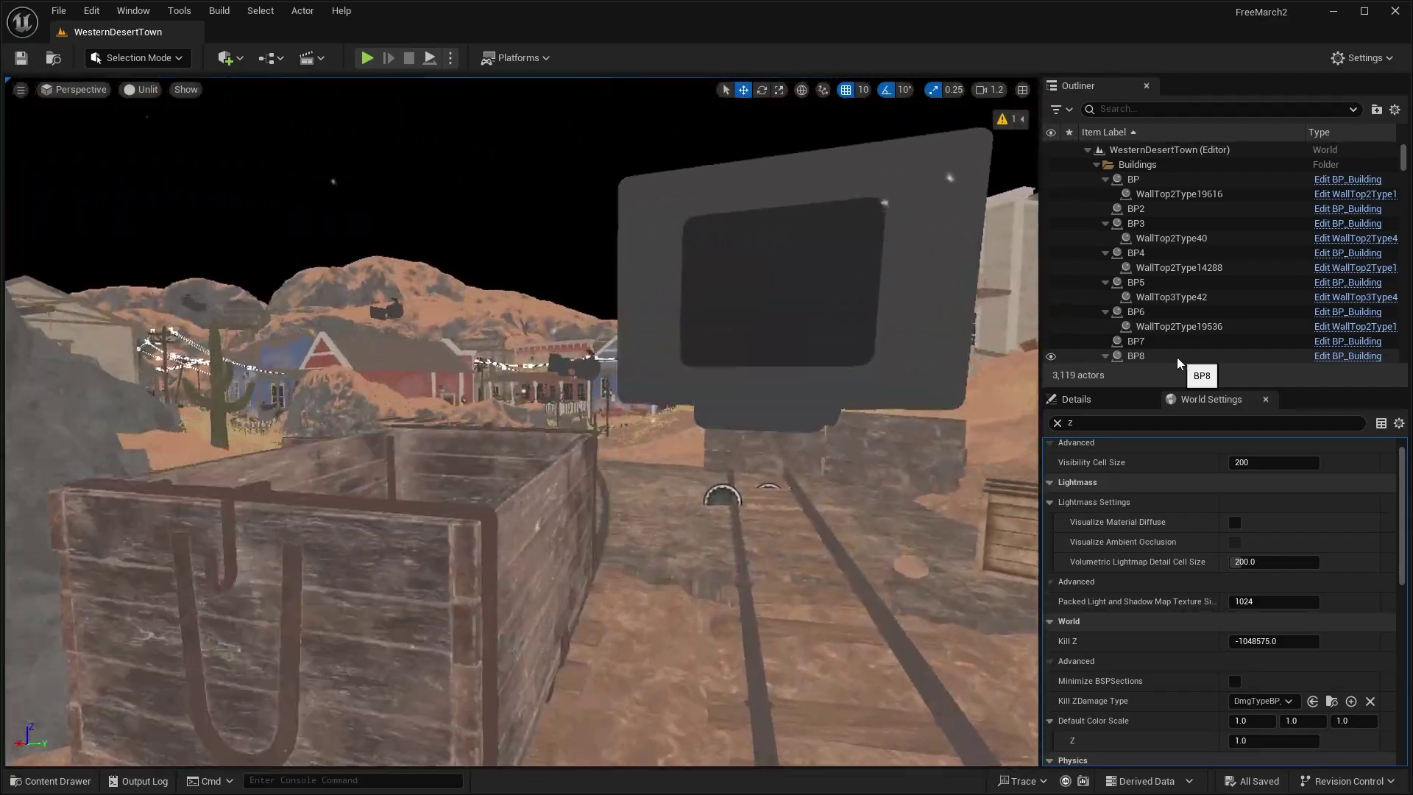
{"action": "key", "text": "alt+4"}
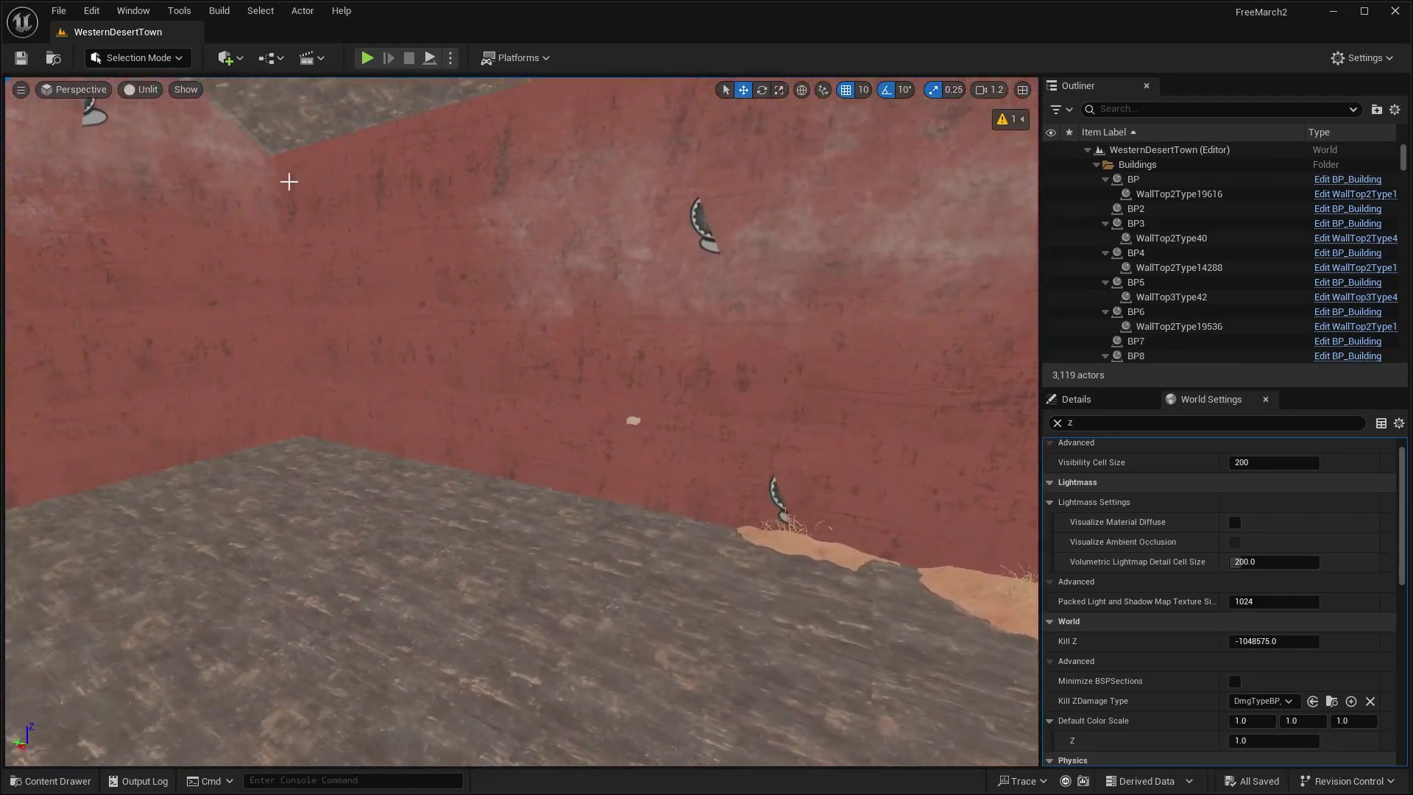
{"action": "right_click_drag", "start_coordinate": [287, 180], "coordinate": [301, 137]}
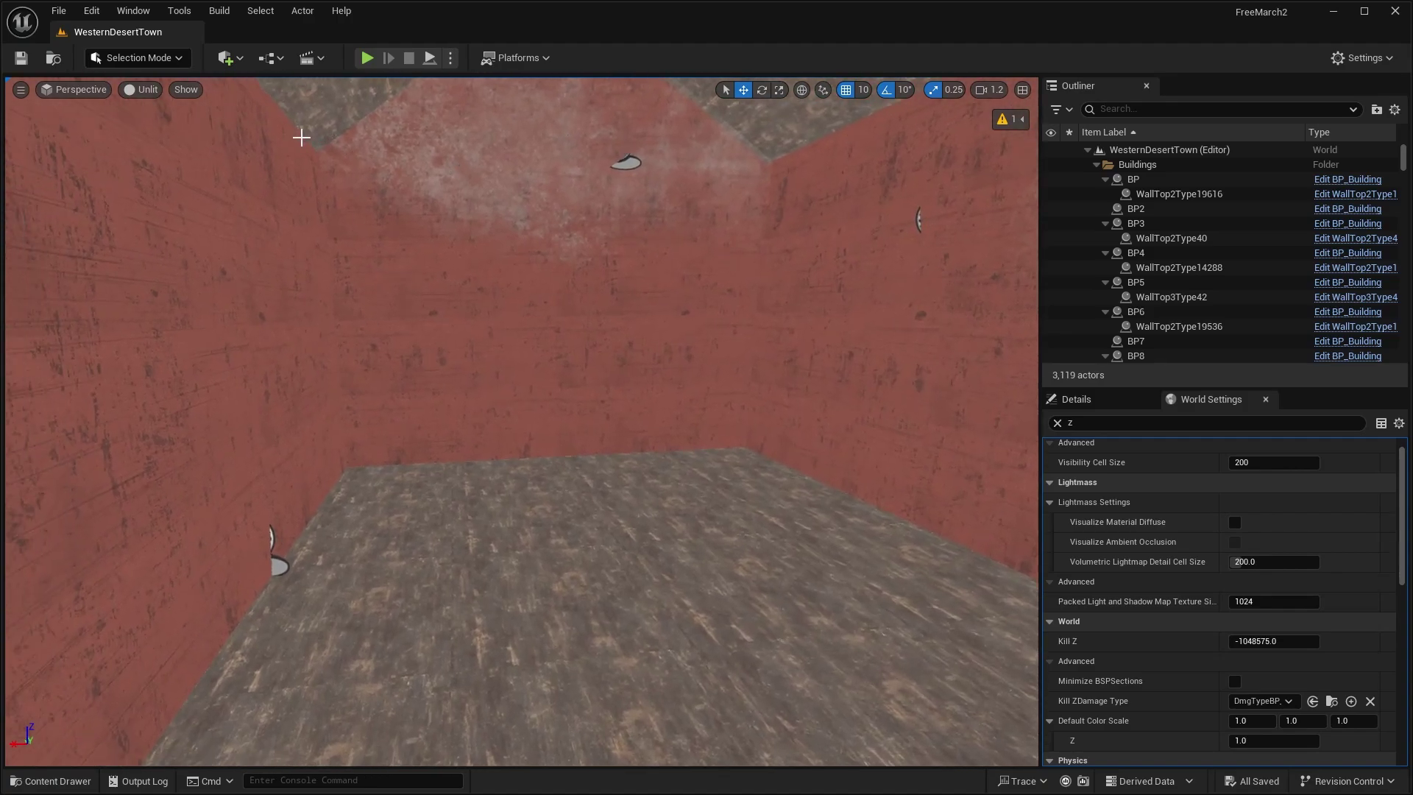
{"action": "left_click", "coordinate": [175, 147]}
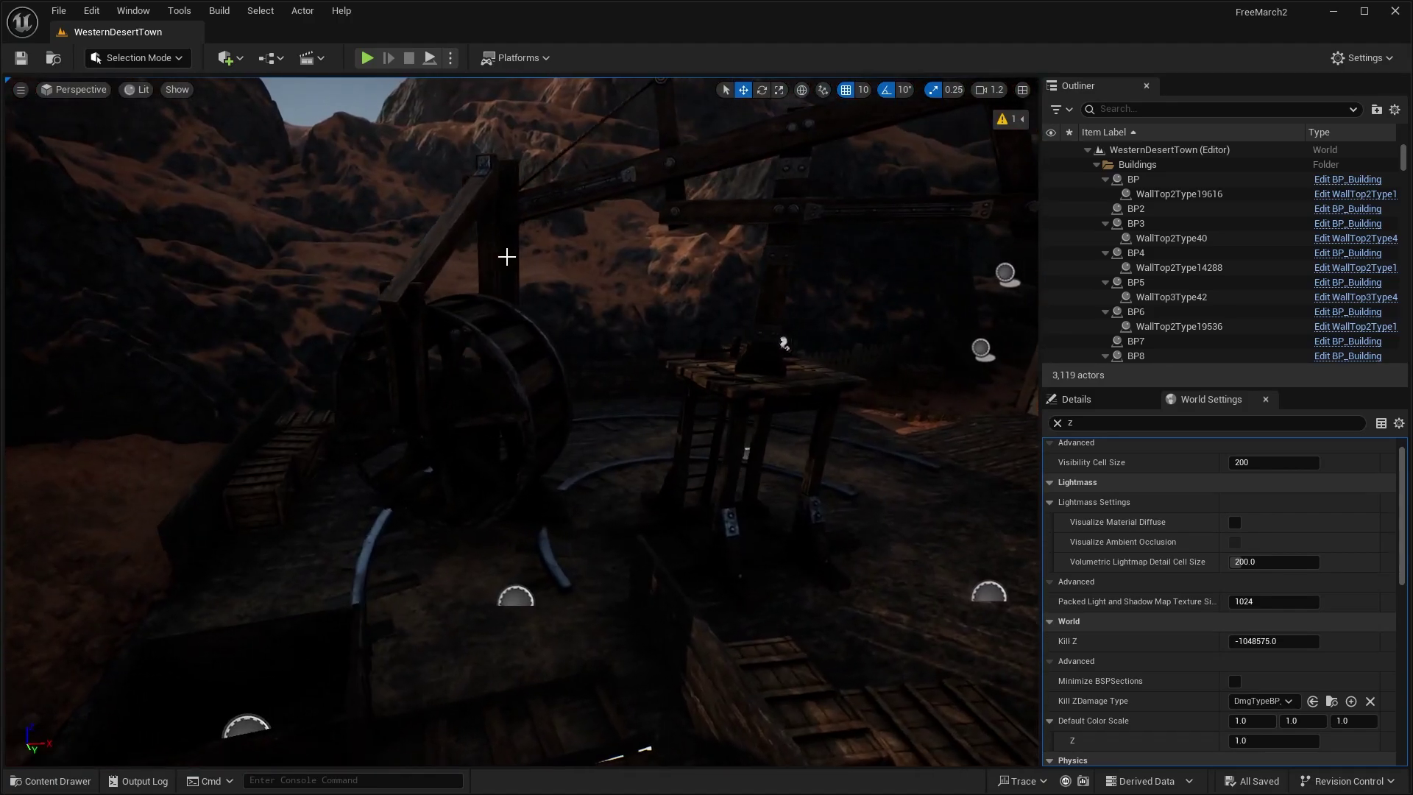
{"action": "right_click_drag", "start_coordinate": [507, 257], "coordinate": [506, 257]}
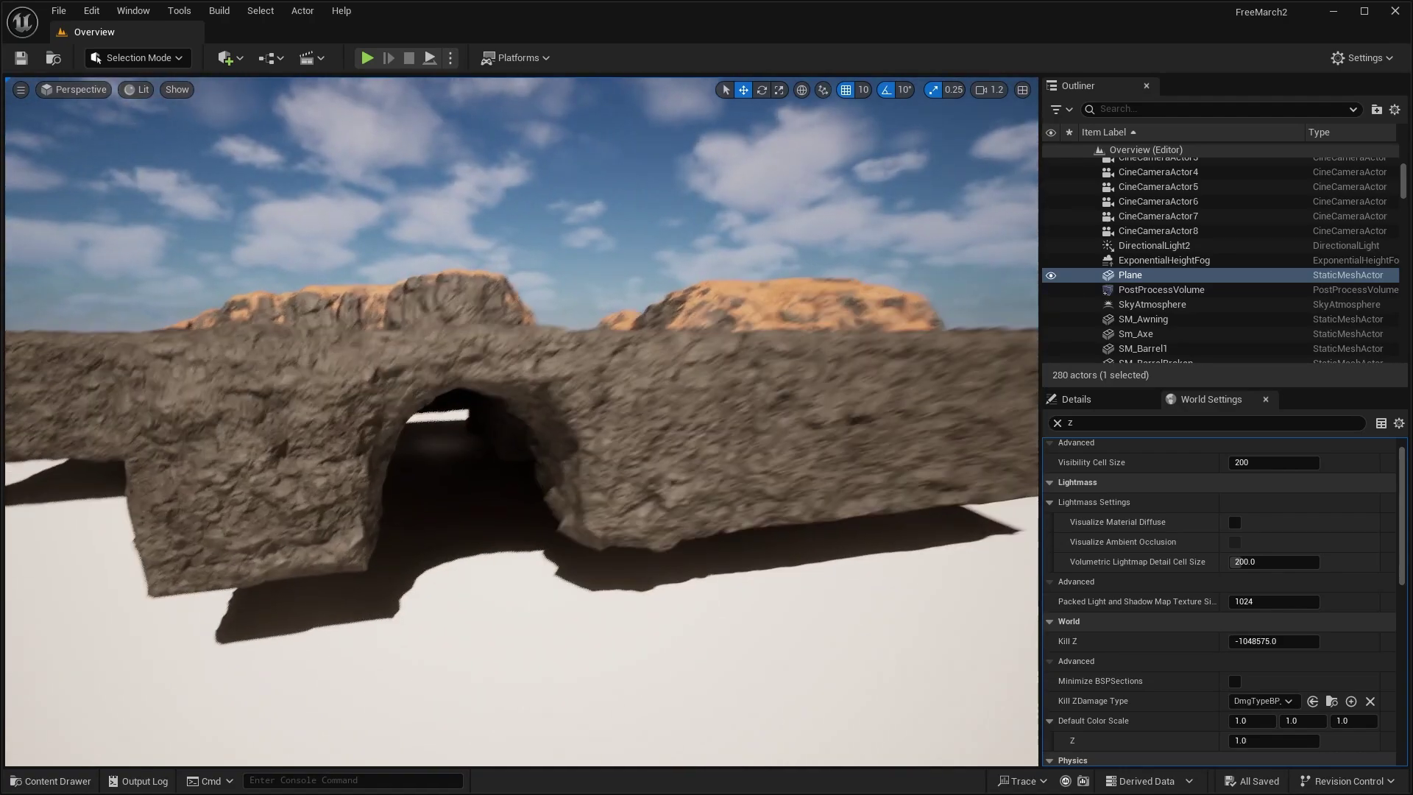
- Select the BP_CaveCross and BP_CaveTurn modules in the Overview map and examine how the modular cave pieces fit together
{"action": "right_click_drag", "start_coordinate": [933, 390], "coordinate": [890, 419]}
{"action": "left_click", "coordinate": [921, 418]}
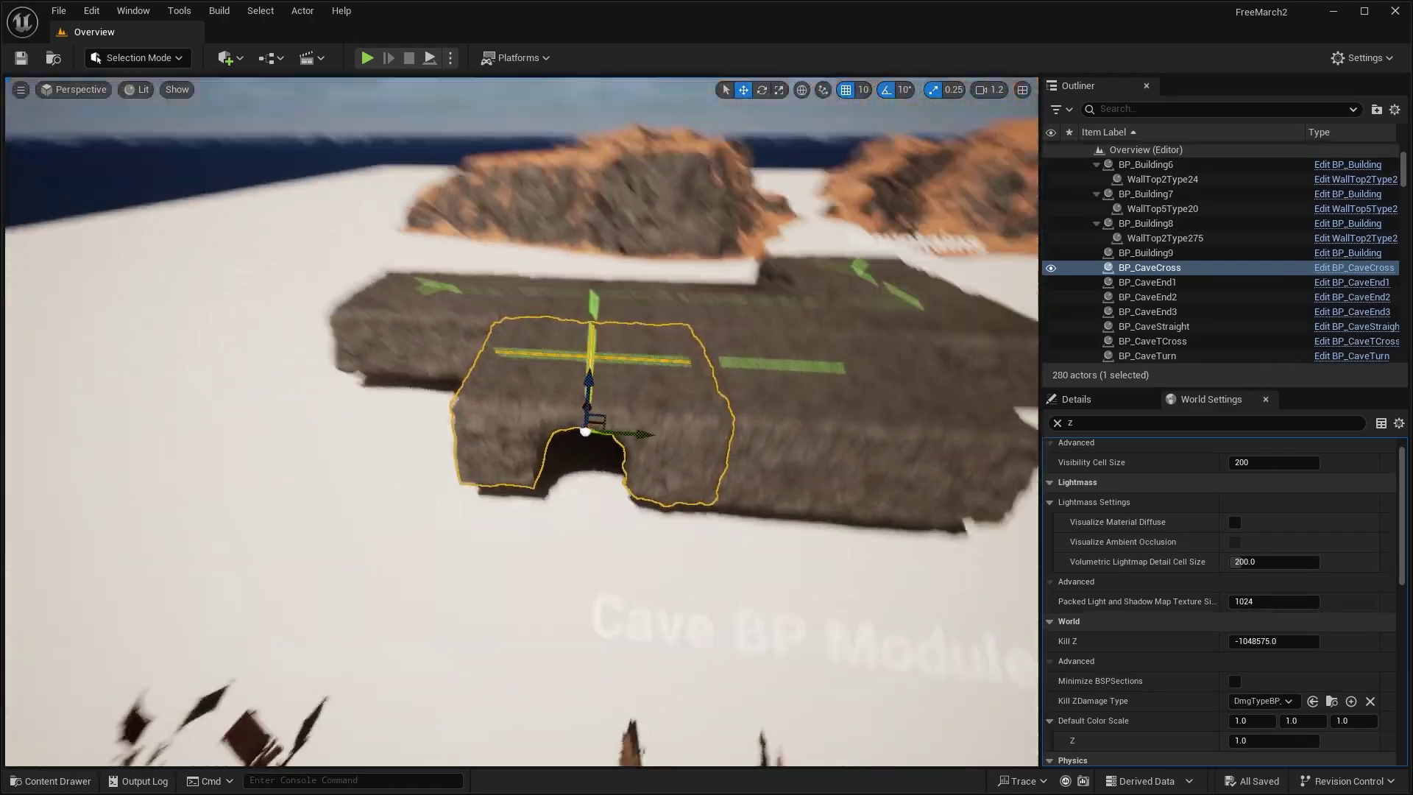
{"action": "left_click", "coordinate": [778, 419]}
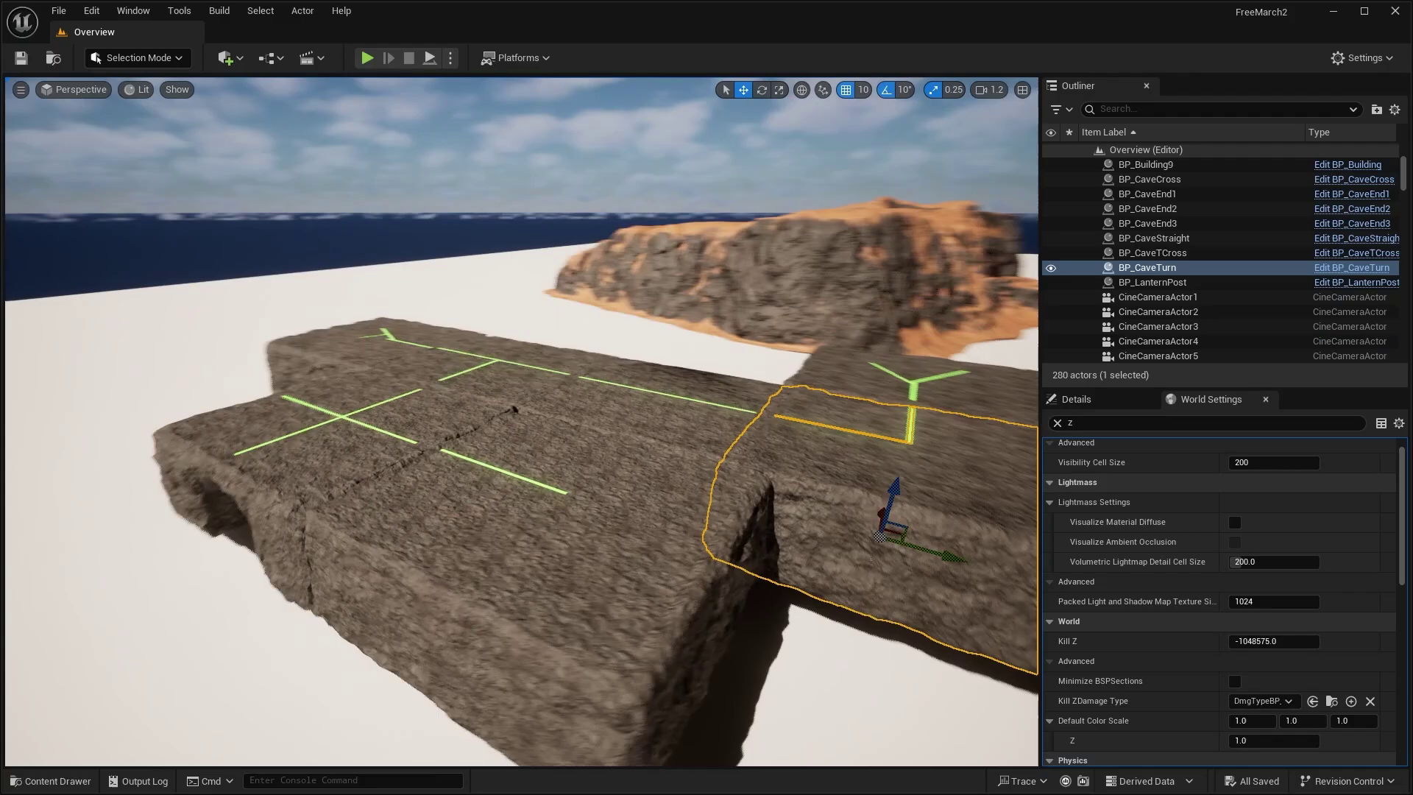
{"action": "key", "text": "w"}
{"action": "right_click_drag", "start_coordinate": [779, 420], "coordinate": [721, 485]}
{"action": "key", "text": "s"}
{"action": "key", "text": "w"}
{"action": "key", "text": "s"}
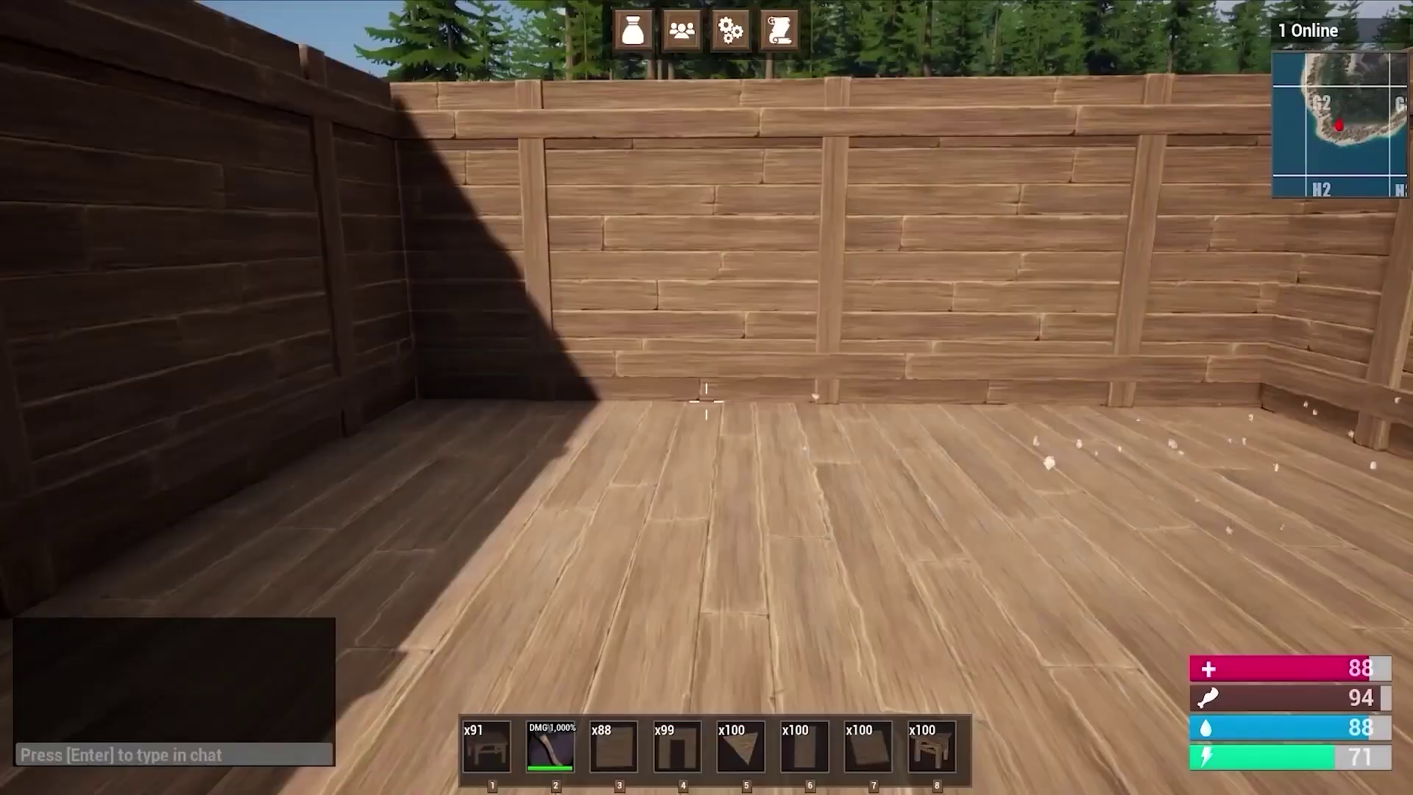
{"action": "key", "text": "Tab"}
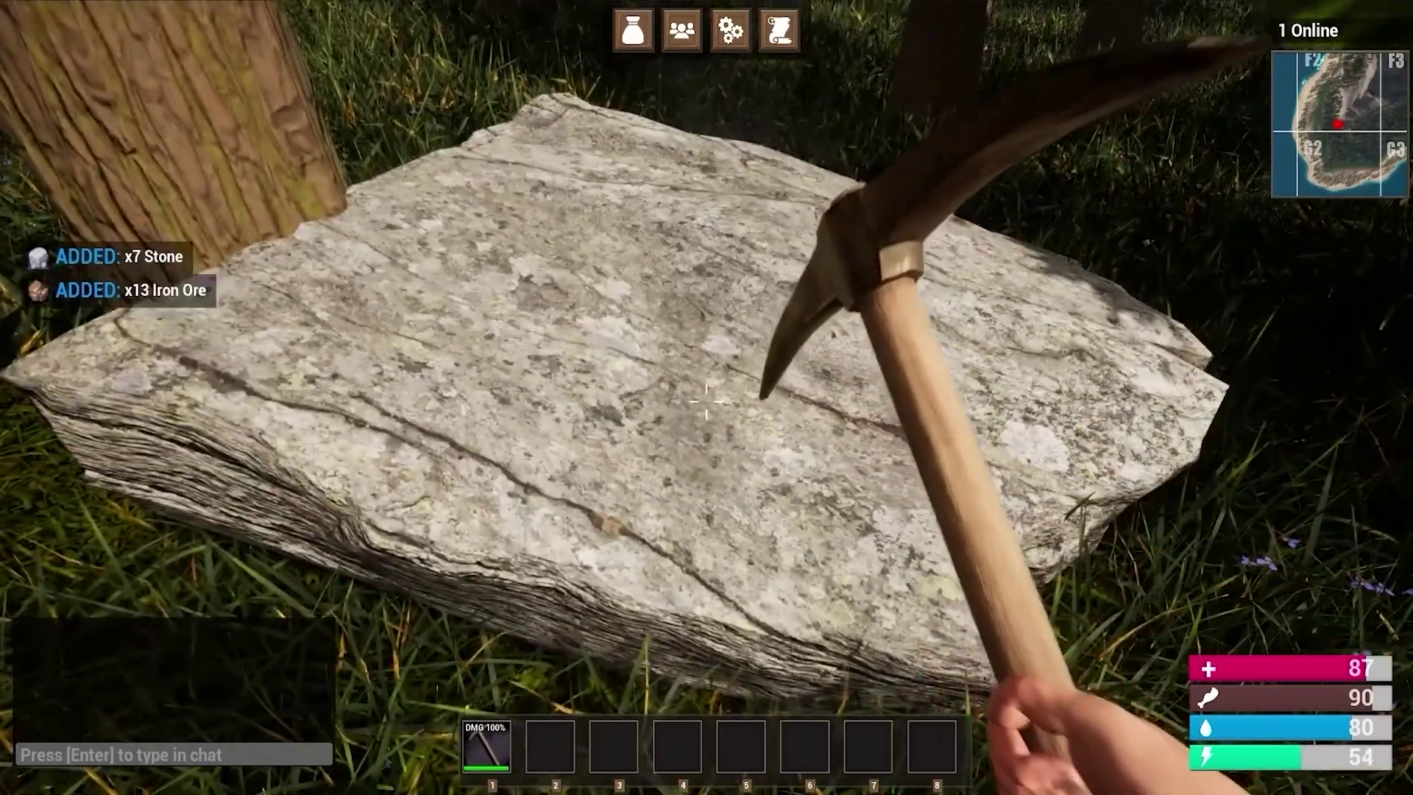
{"action": "left_click", "coordinate": [706, 401]}
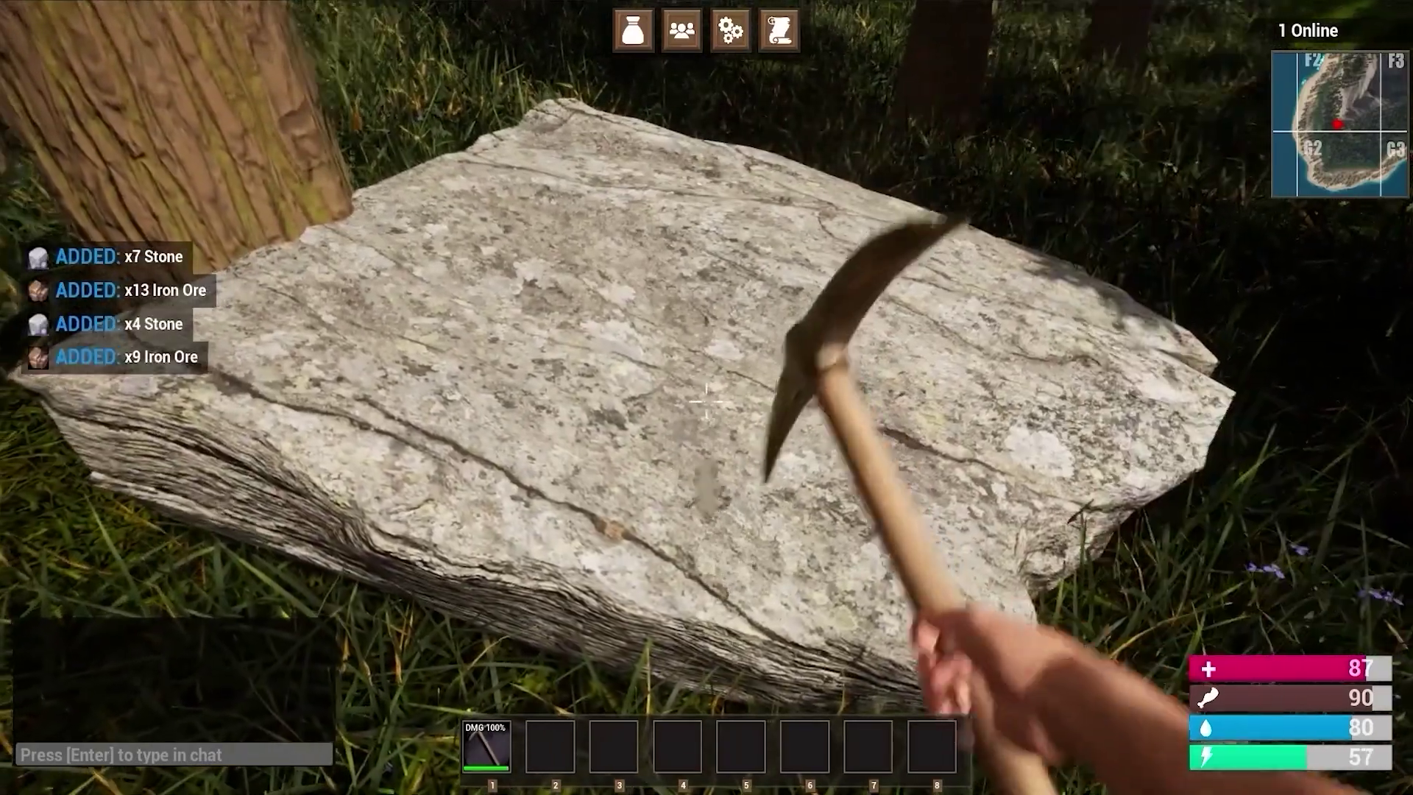
{"action": "left_click", "coordinate": [707, 401]}
{"action": "left_click", "coordinate": [706, 401]}
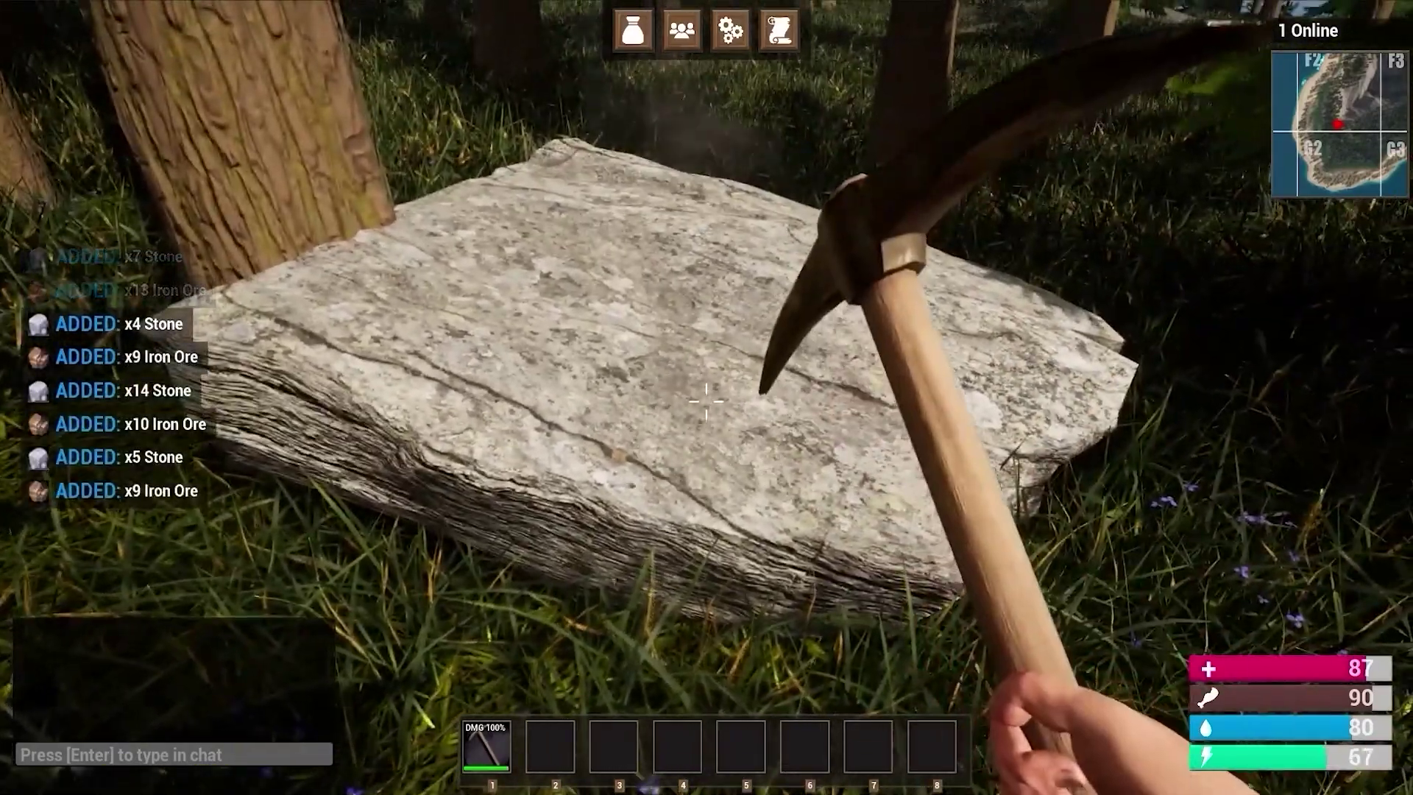
{"action": "left_click", "coordinate": [707, 401]}
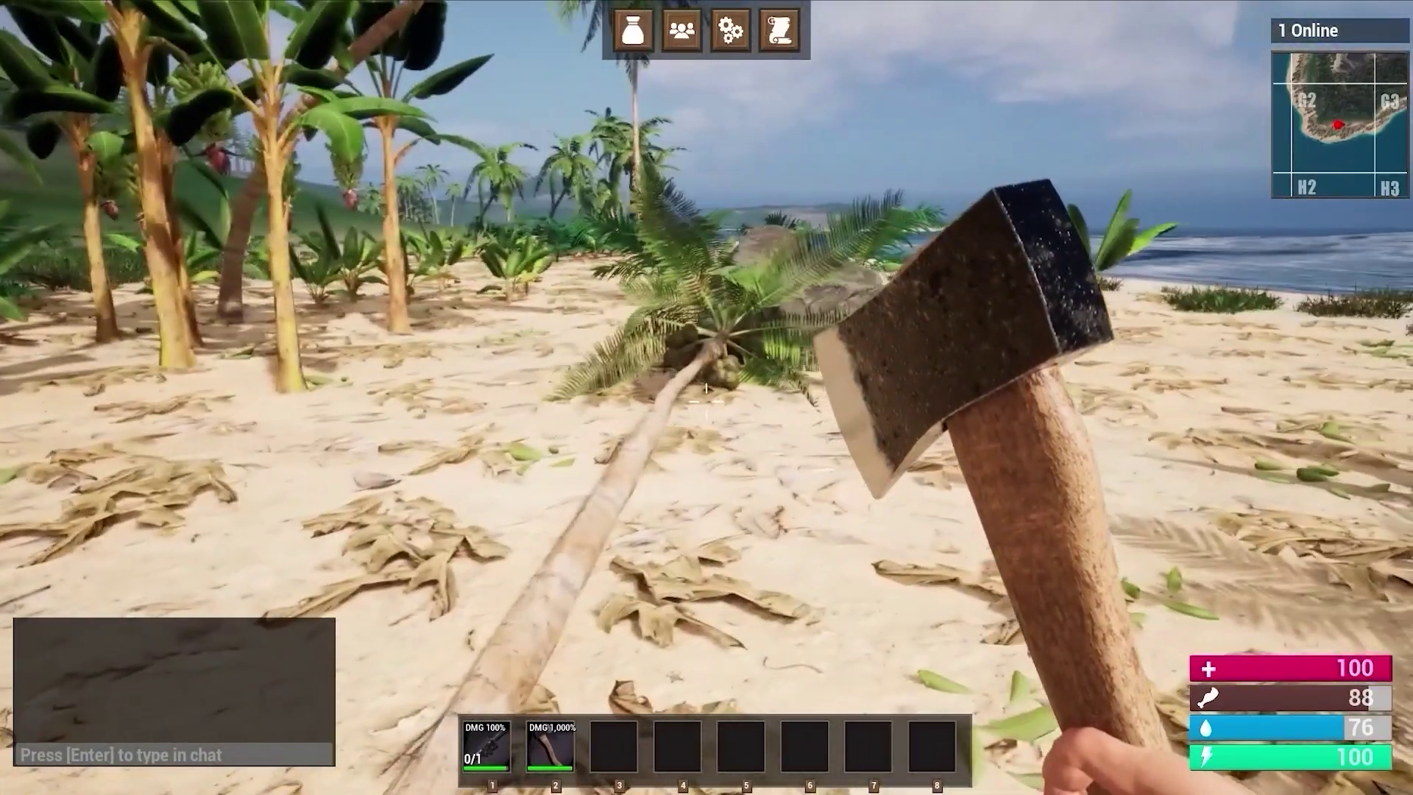
{"action": "left_click", "coordinate": [706, 401]}
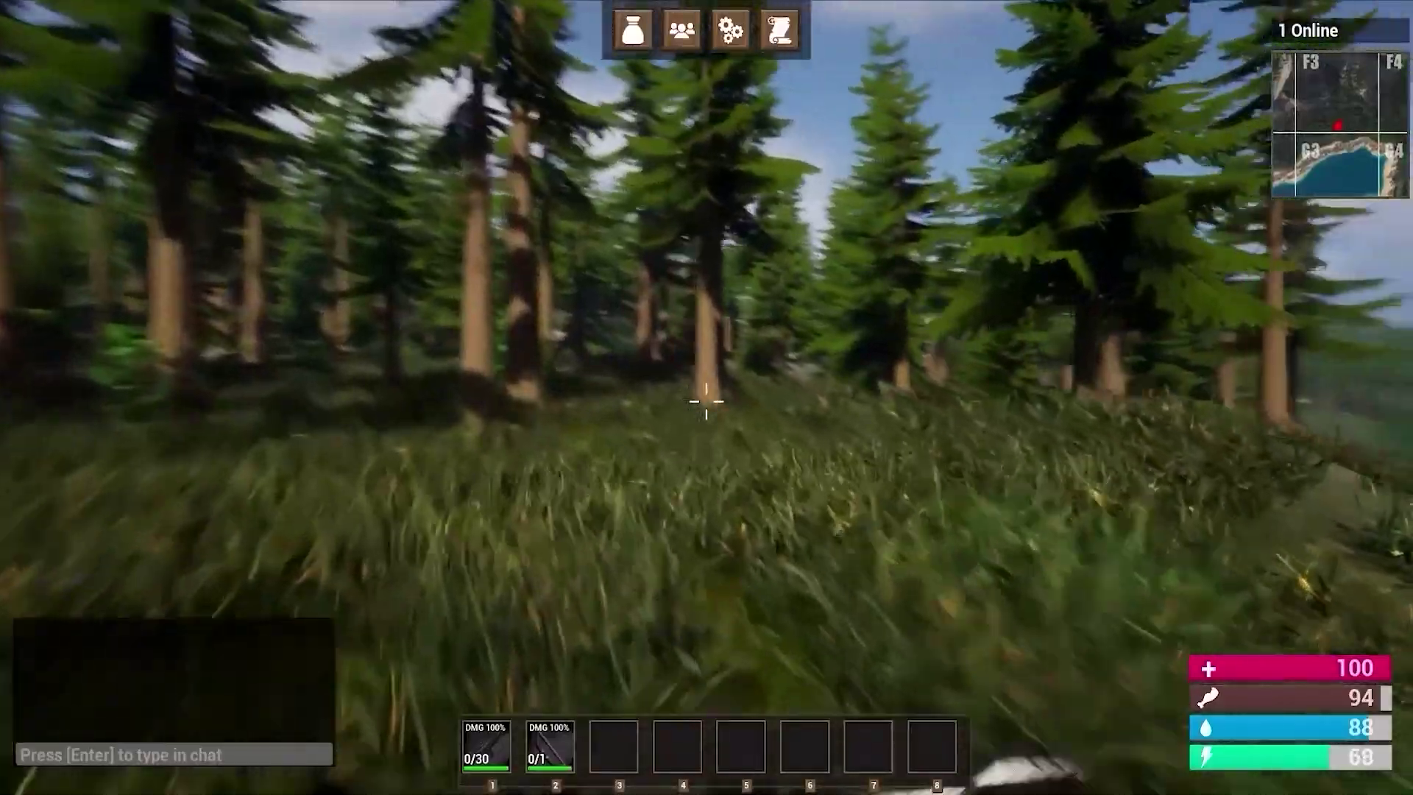
{"action": "key", "text": "1"}
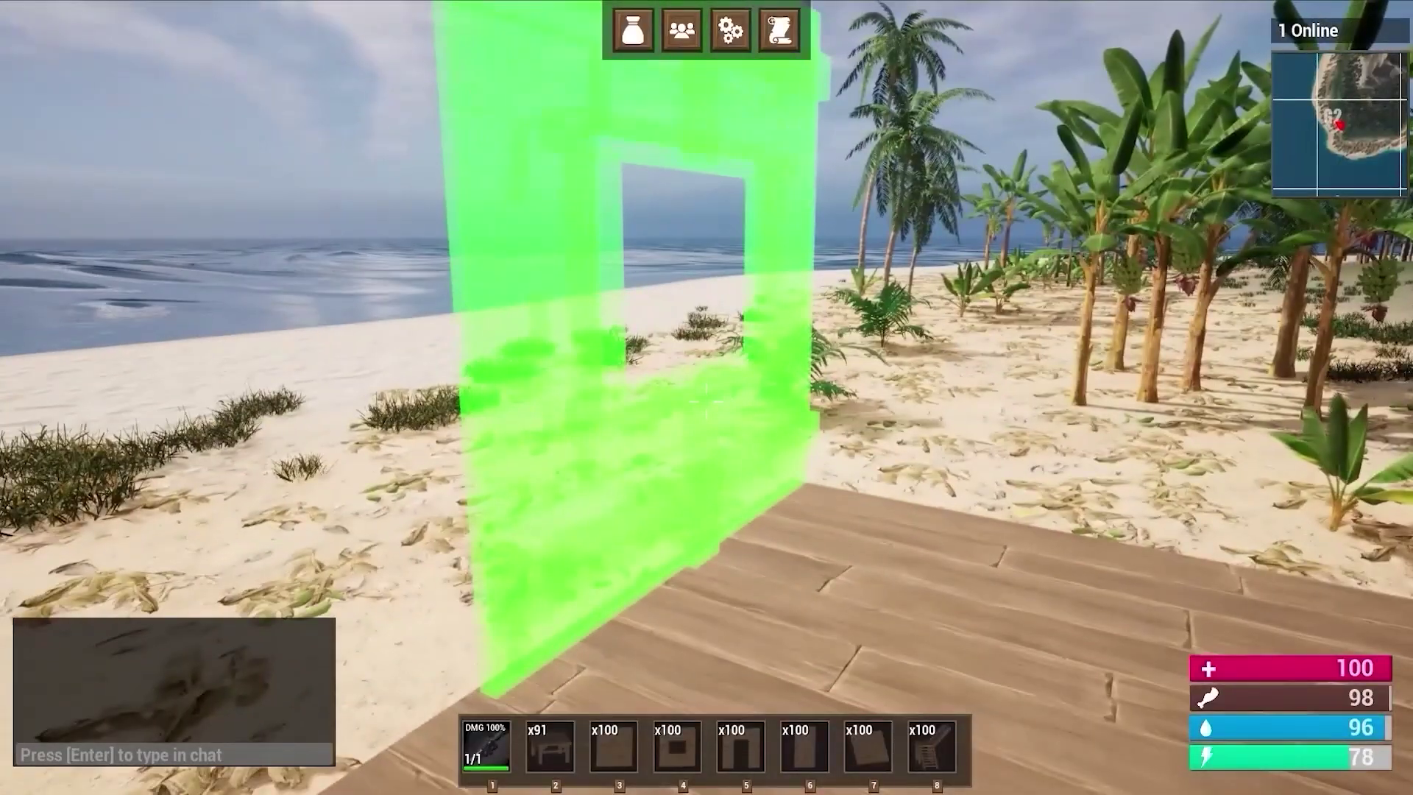
{"action": "left_click", "coordinate": [706, 401]}
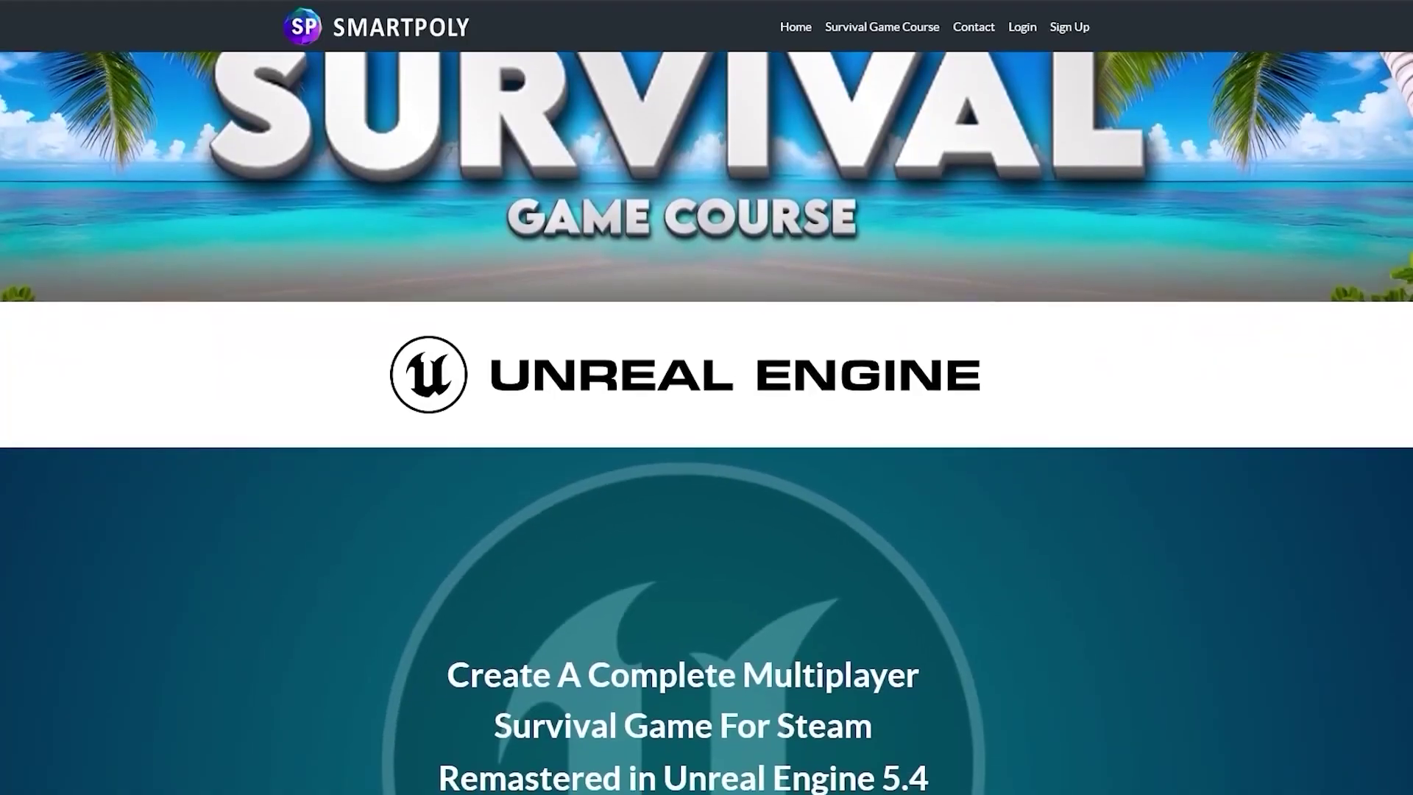
- Read through the Smartpoly survival game course page, covering its Unreal Engine 5.4 description, enrolment offer and course banner
{"action": "scroll", "coordinate": [707, 397], "scroll_direction": "down", "scroll_amount": 2}
{"action": "scroll", "coordinate": [706, 398], "scroll_direction": "down", "scroll_amount": 2}
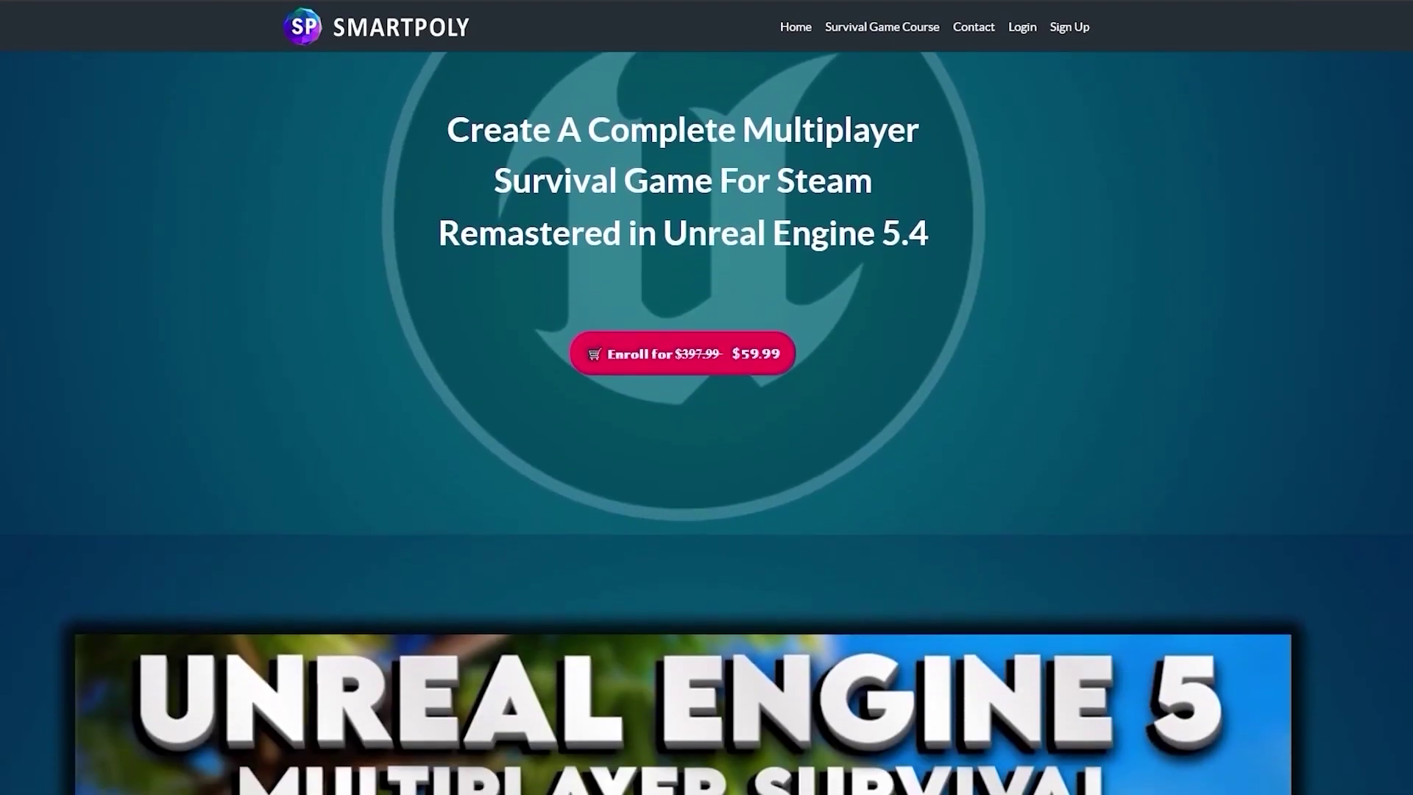
{"action": "scroll", "coordinate": [706, 398], "scroll_direction": "down", "scroll_amount": 8}
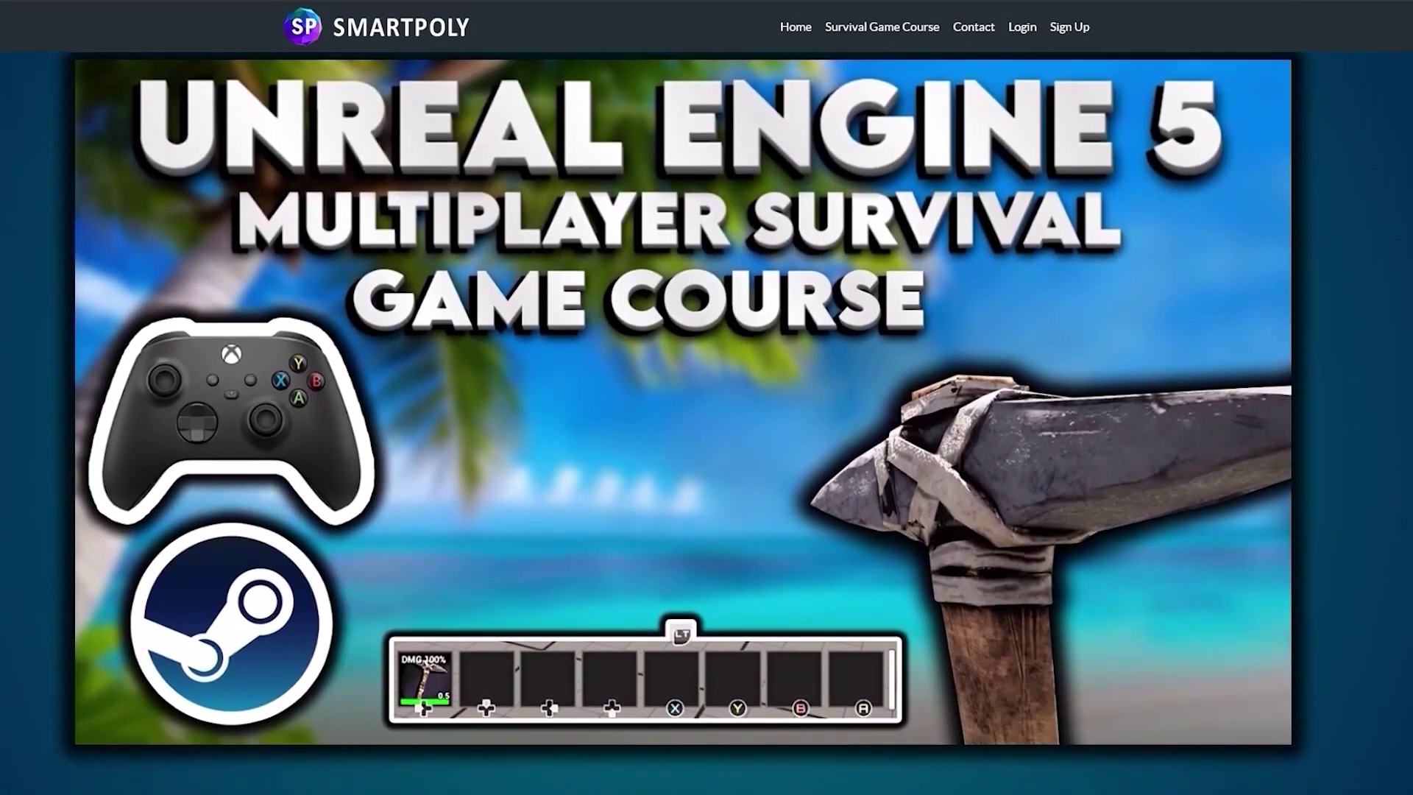
{"action": "scroll", "coordinate": [706, 397], "scroll_direction": "down", "scroll_amount": 10}
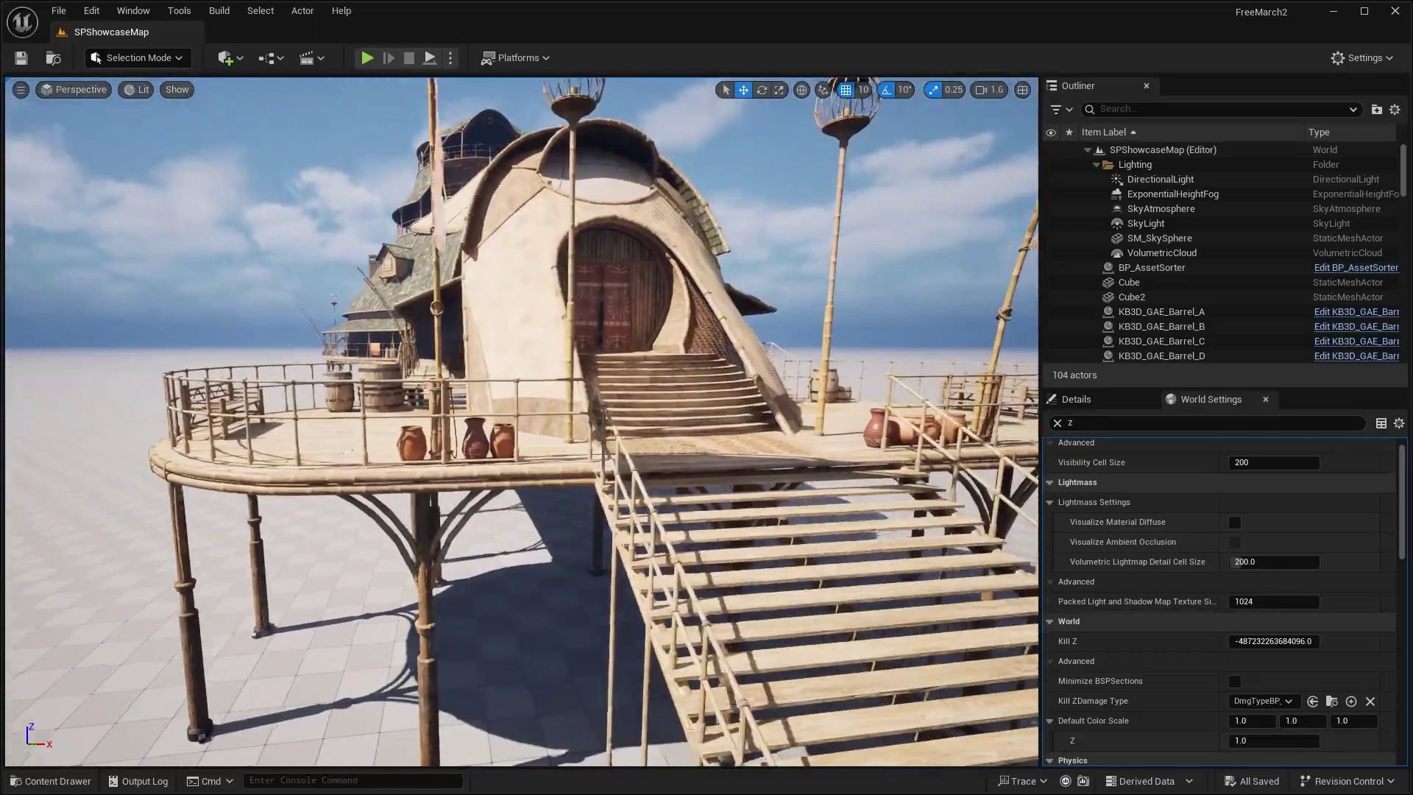
- Tour the bamboo buildings in SPShowcaseMap, examining their stairs, platforms, woven interiors and shingled roofs
{"action": "mouse_move", "coordinate": [521, 422]}
{"action": "right_mouse_down"}
{"action": "mouse_move", "coordinate": [479, 458]}
{"action": "mouse_move", "coordinate": [492, 441]}
{"action": "mouse_move", "coordinate": [494, 456]}
{"action": "mouse_move", "coordinate": [485, 416]}
{"action": "mouse_move", "coordinate": [540, 424]}
{"action": "mouse_move", "coordinate": [519, 423]}
{"action": "mouse_move", "coordinate": [512, 402]}
{"action": "right_mouse_up"}
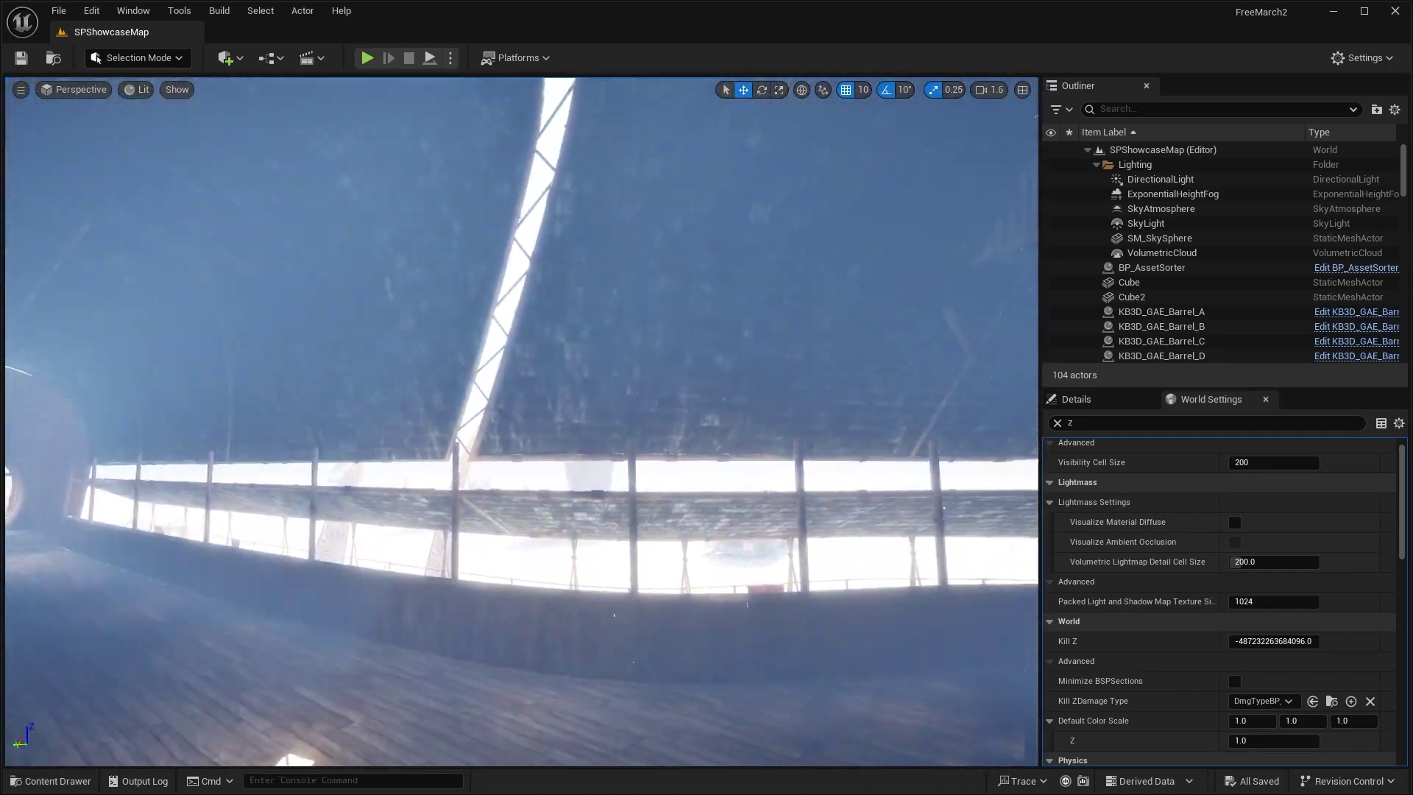
{"action": "right_click_drag", "start_coordinate": [512, 402], "coordinate": [298, 501]}
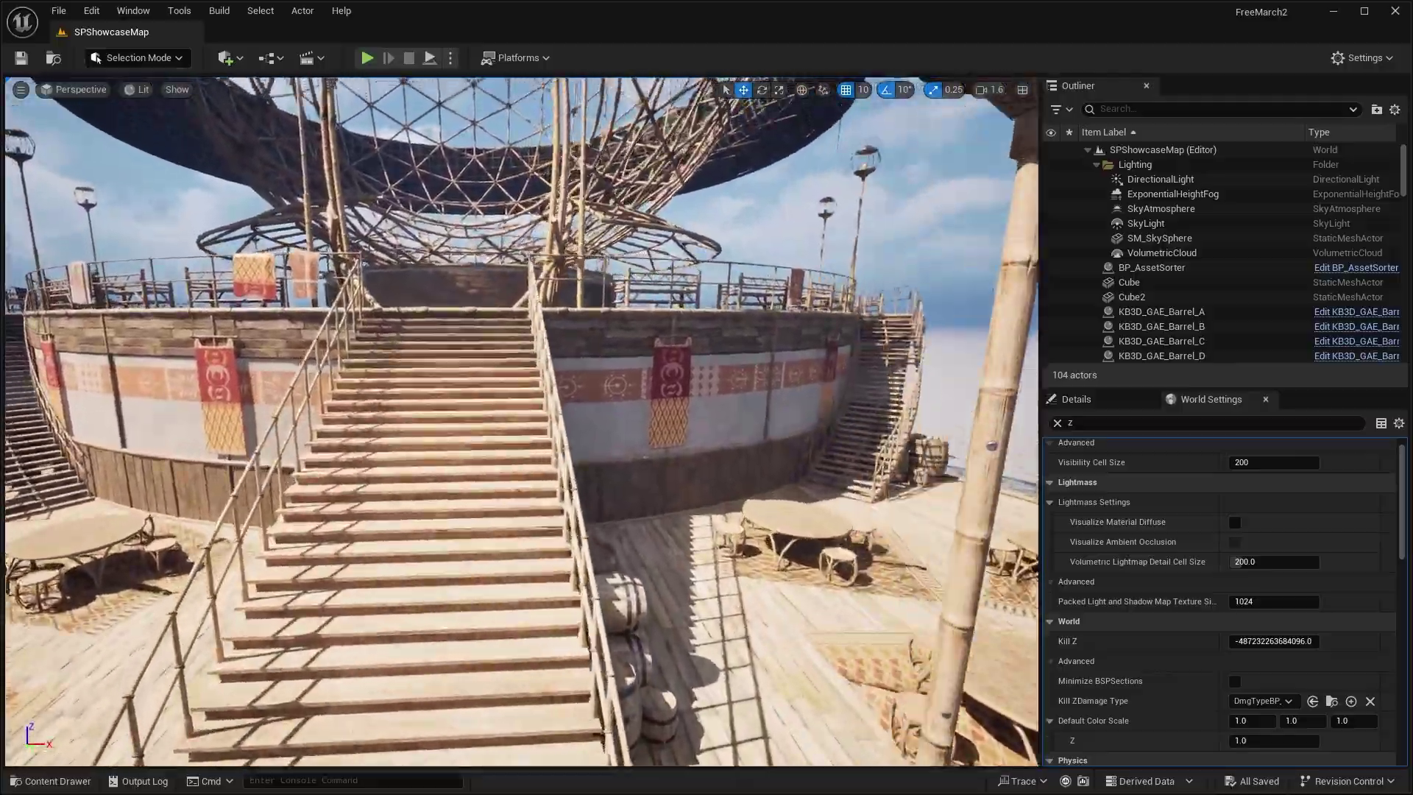
{"action": "right_click_drag", "start_coordinate": [515, 421], "coordinate": [164, 471]}
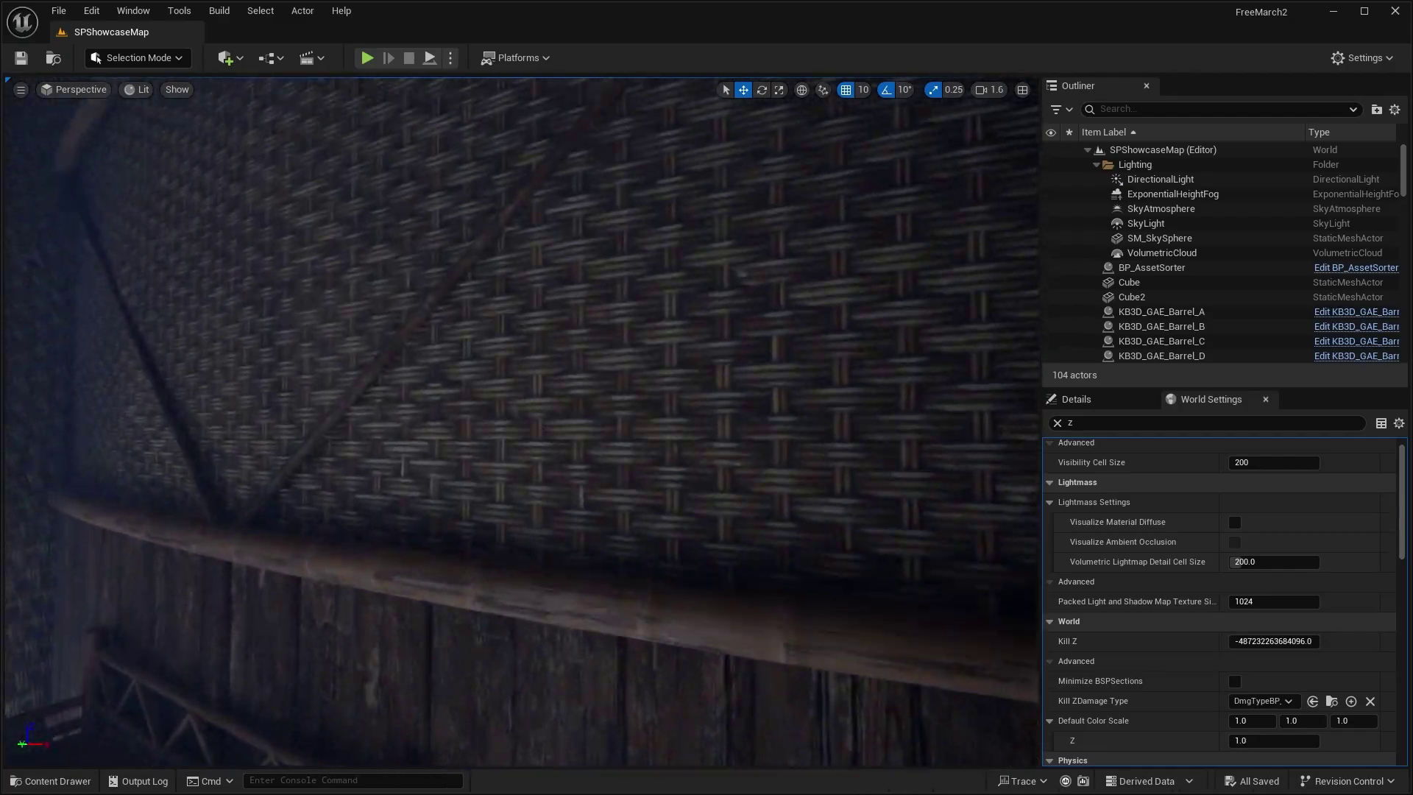
{"action": "right_click_drag", "start_coordinate": [163, 471], "coordinate": [234, 443]}
{"action": "right_click_drag", "start_coordinate": [521, 421], "coordinate": [162, 402]}
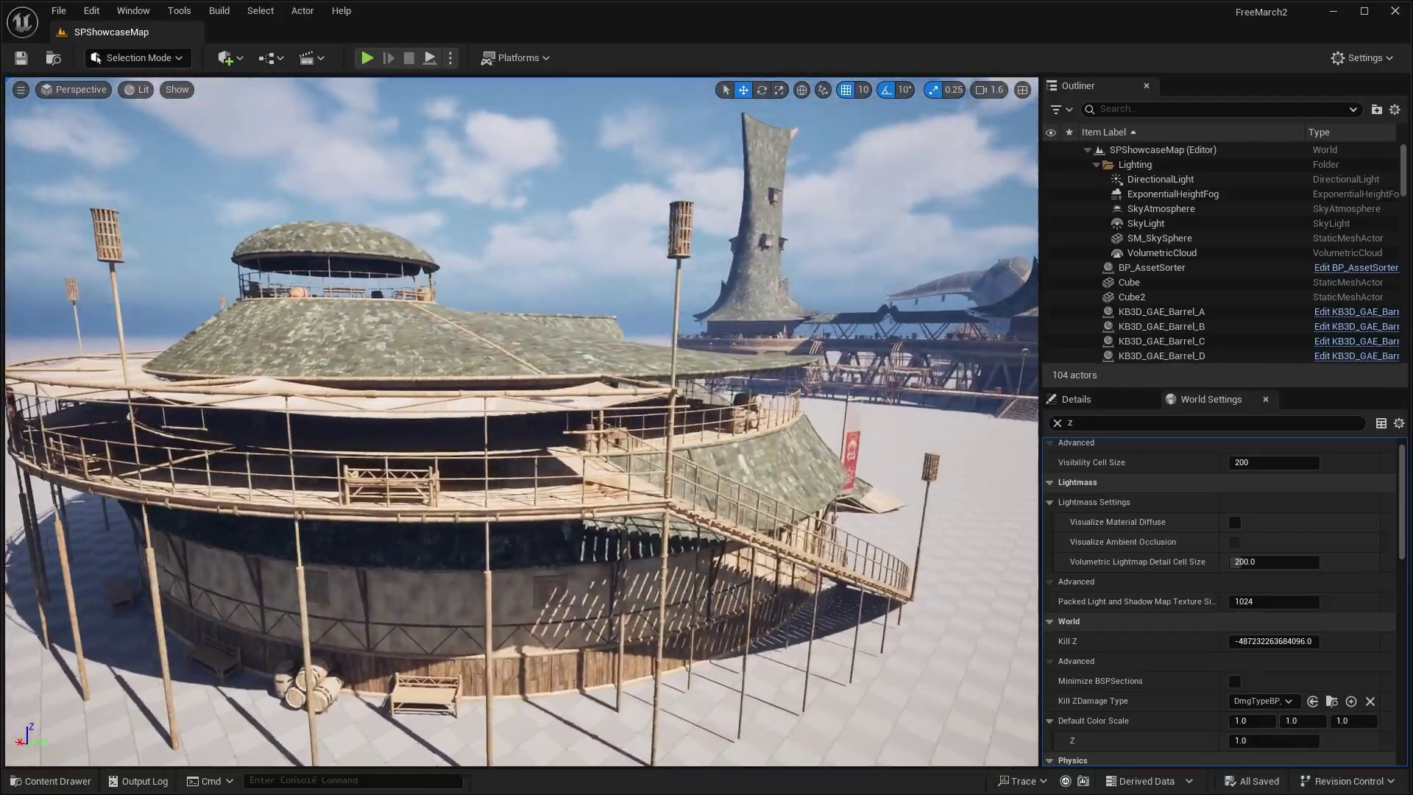
{"action": "right_click_drag", "start_coordinate": [521, 421], "coordinate": [433, 420]}
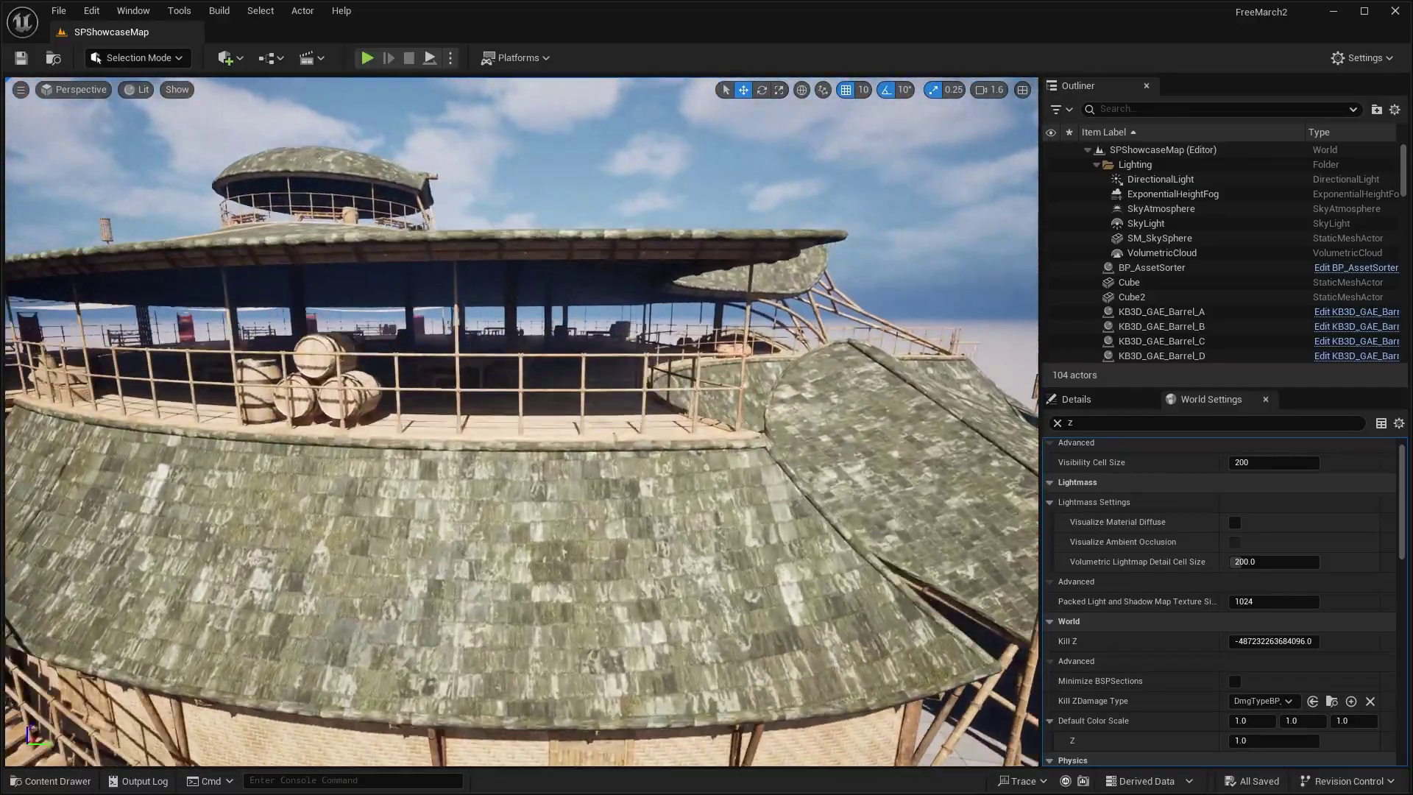
{"action": "right_click_drag", "start_coordinate": [522, 421], "coordinate": [493, 420]}
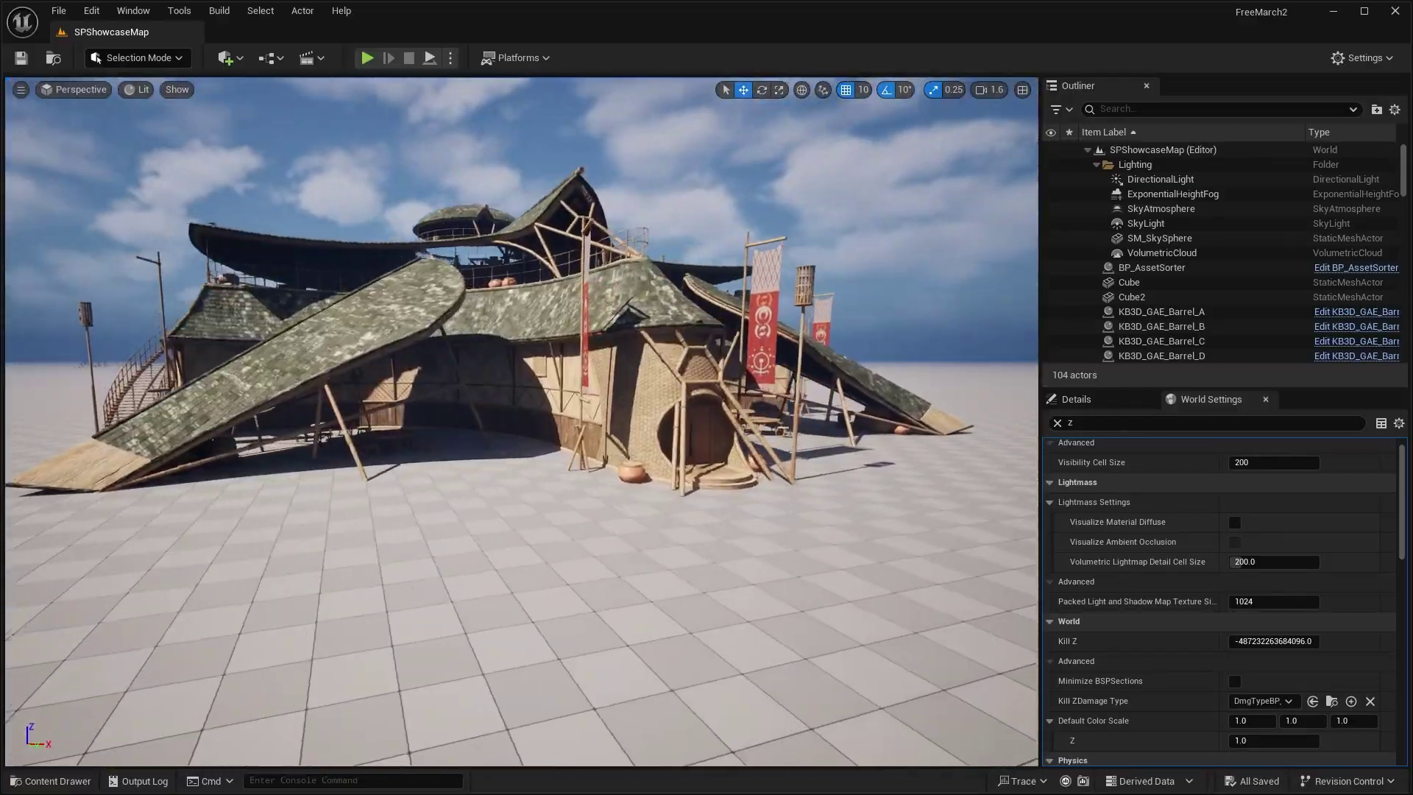
{"action": "right_click_drag", "start_coordinate": [522, 421], "coordinate": [978, 430]}
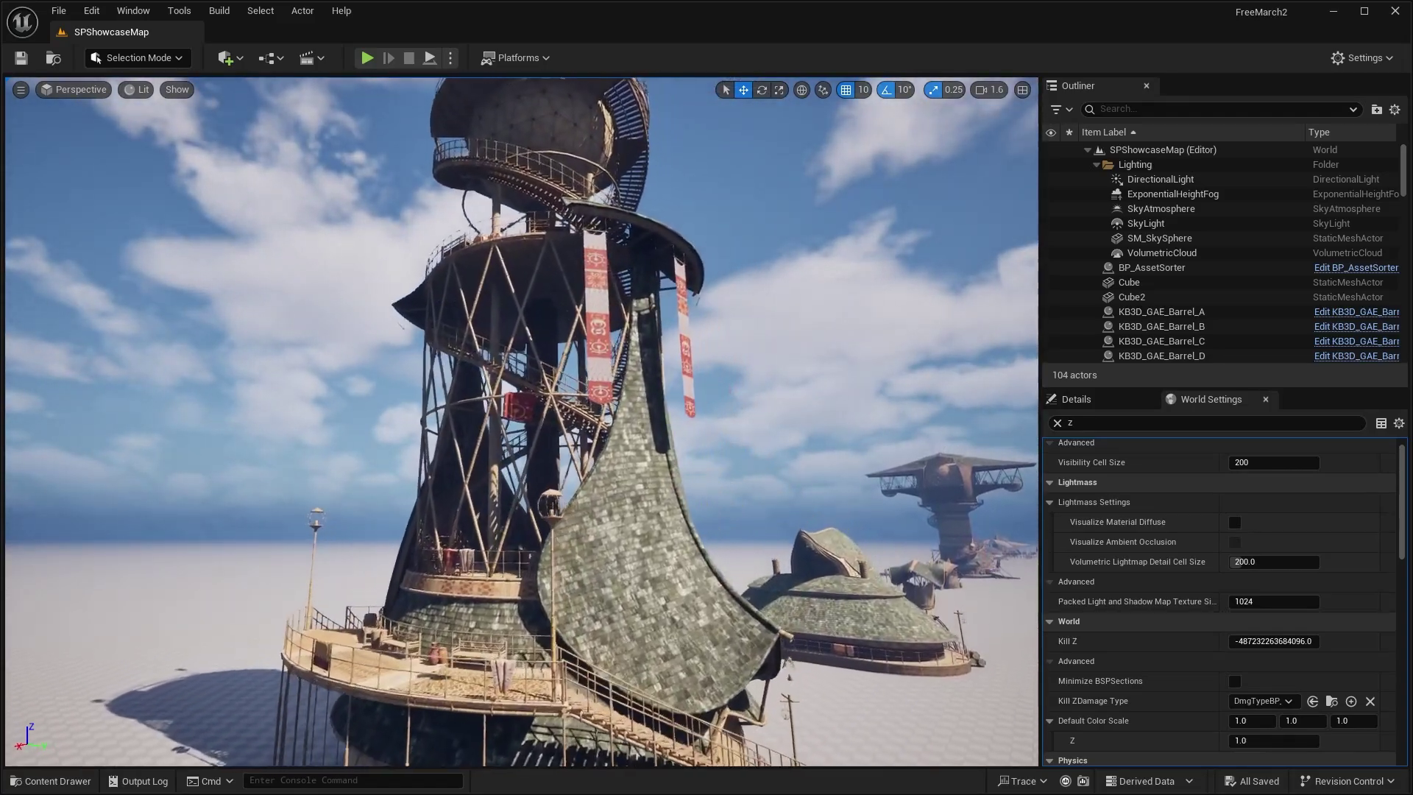
- Examine the tall towers, the round shingled hut and the bannered house in SPShowcaseMap from several angles
{"action": "right_click_drag", "start_coordinate": [520, 420], "coordinate": [331, 394]}
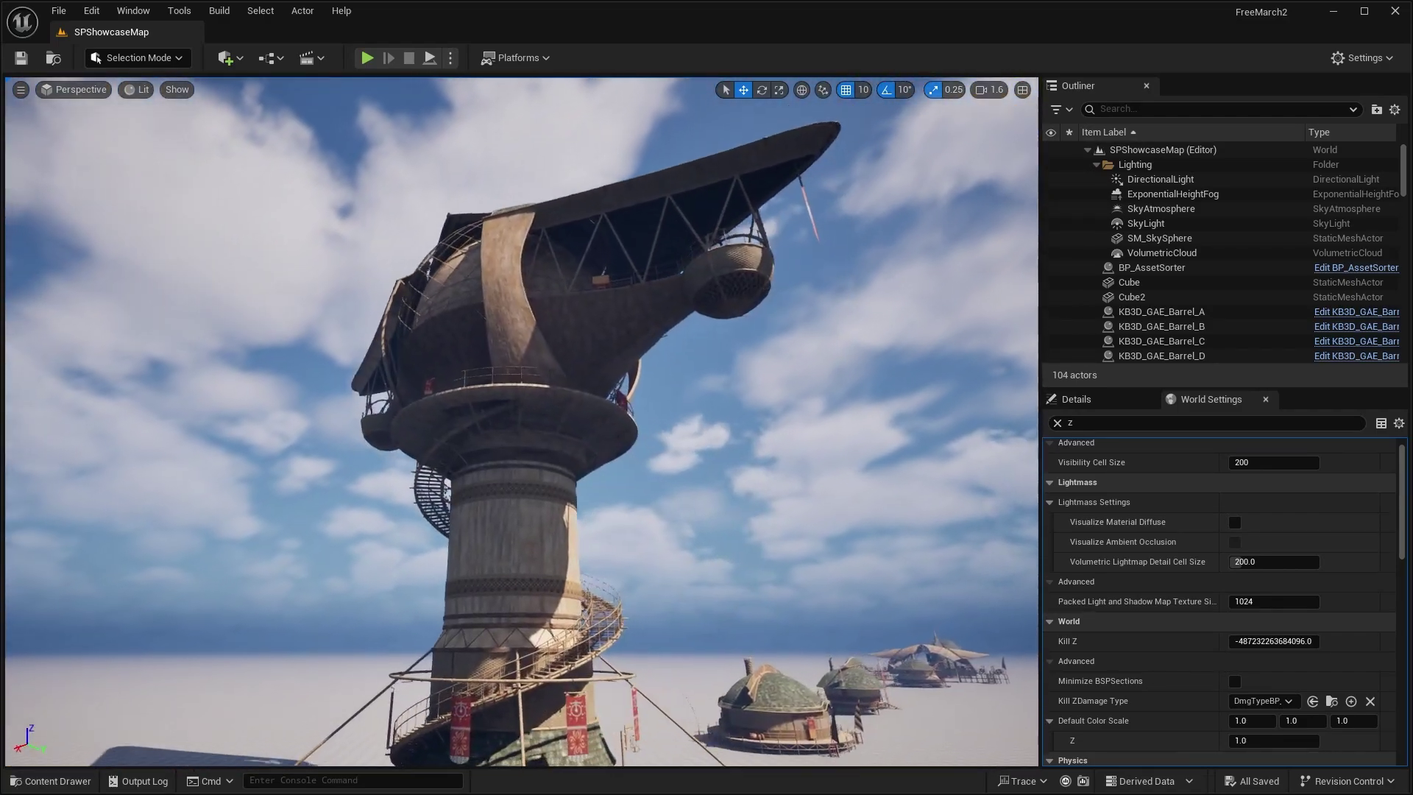
{"action": "right_click_drag", "start_coordinate": [331, 395], "coordinate": [251, 424]}
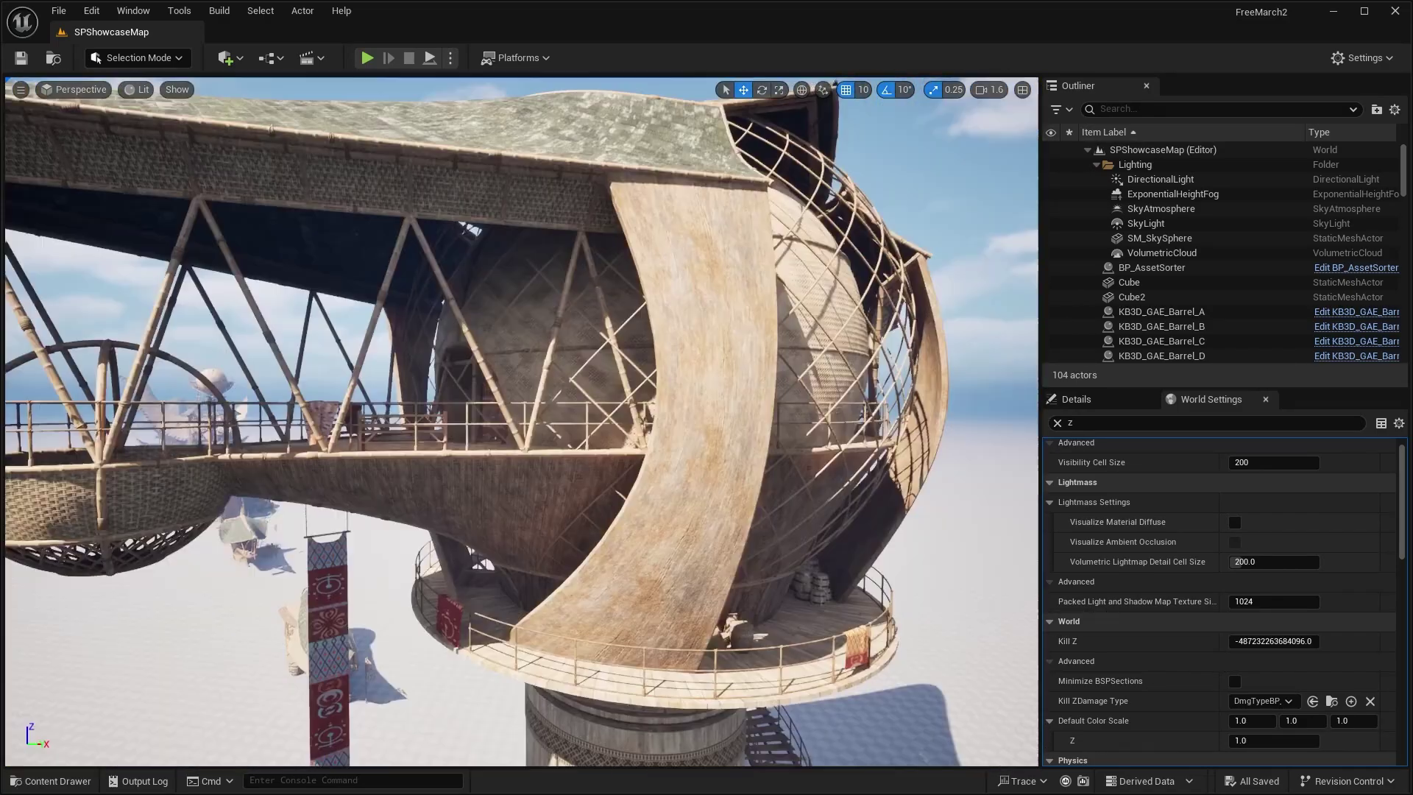
{"action": "right_click_drag", "start_coordinate": [515, 420], "coordinate": [603, 424]}
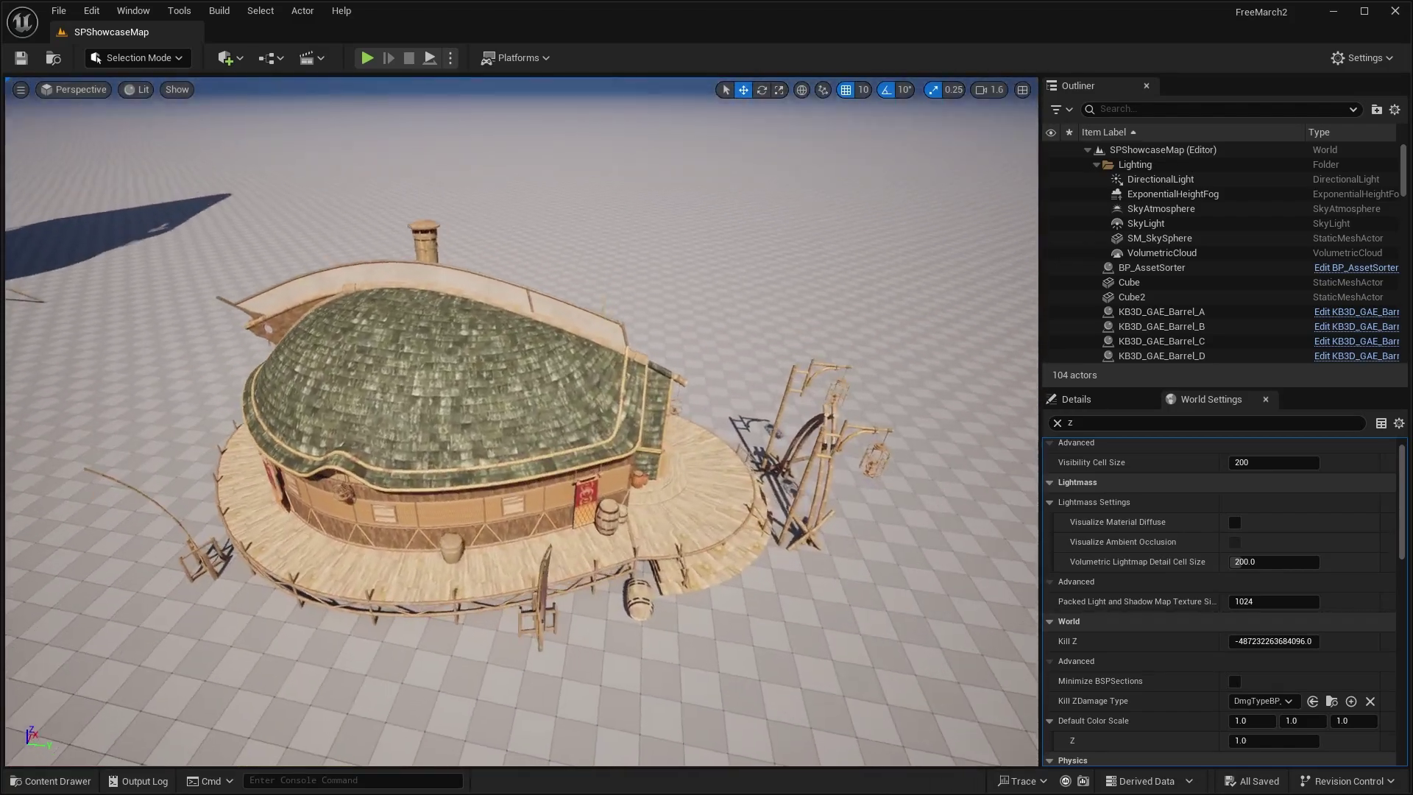
{"action": "right_click_drag", "start_coordinate": [515, 419], "coordinate": [500, 337]}
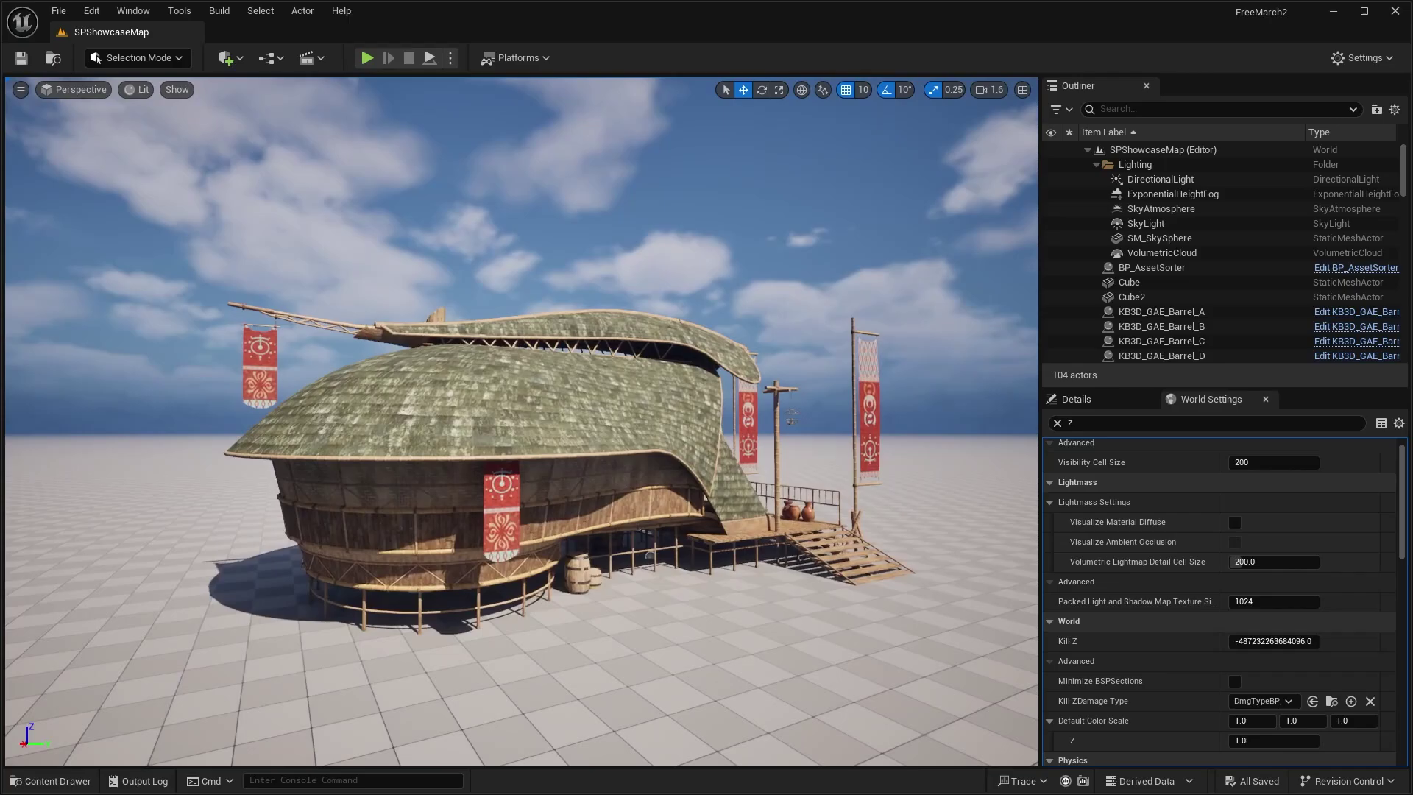
{"action": "right_click_drag", "start_coordinate": [521, 420], "coordinate": [426, 421]}
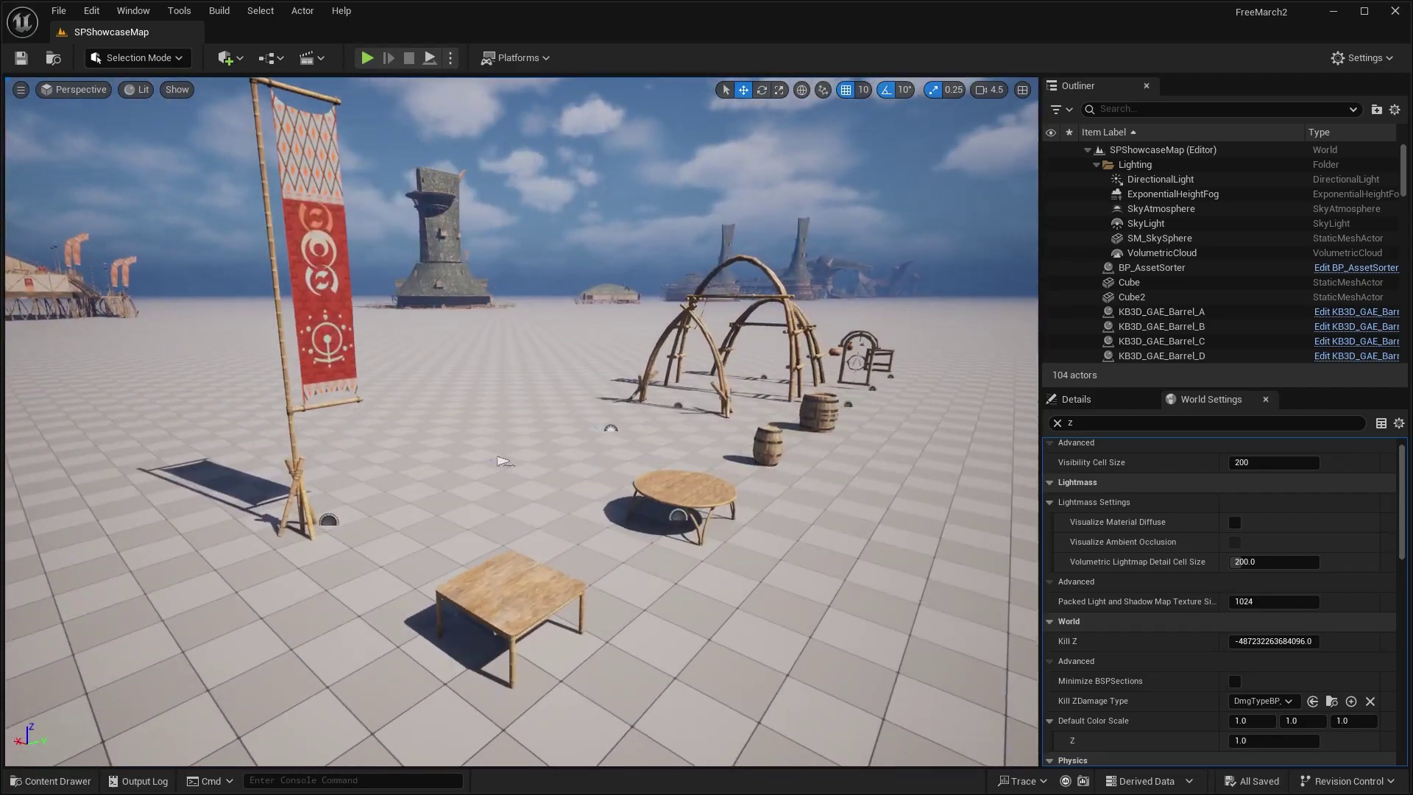
- Open the gaea Actors folder in the project content and look through its blueprint assets
{"action": "key", "text": "w"}
{"action": "right_click_drag", "start_coordinate": [521, 421], "coordinate": [303, 464]}
{"action": "key", "text": "d"}
{"action": "key", "text": "ctrl+space"}
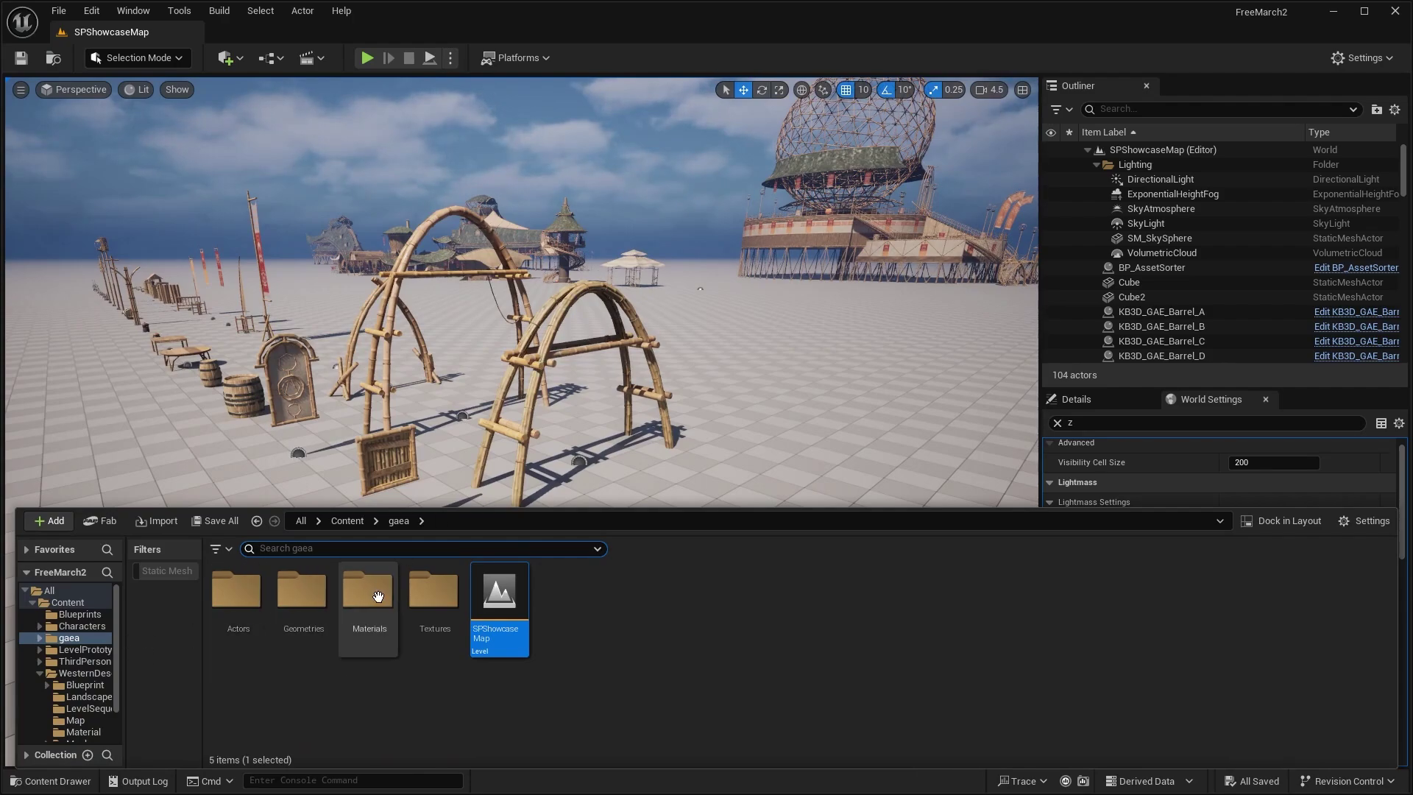
{"action": "double_click", "coordinate": [231, 601]}
{"action": "scroll", "coordinate": [735, 632], "scroll_direction": "down", "scroll_amount": 5}
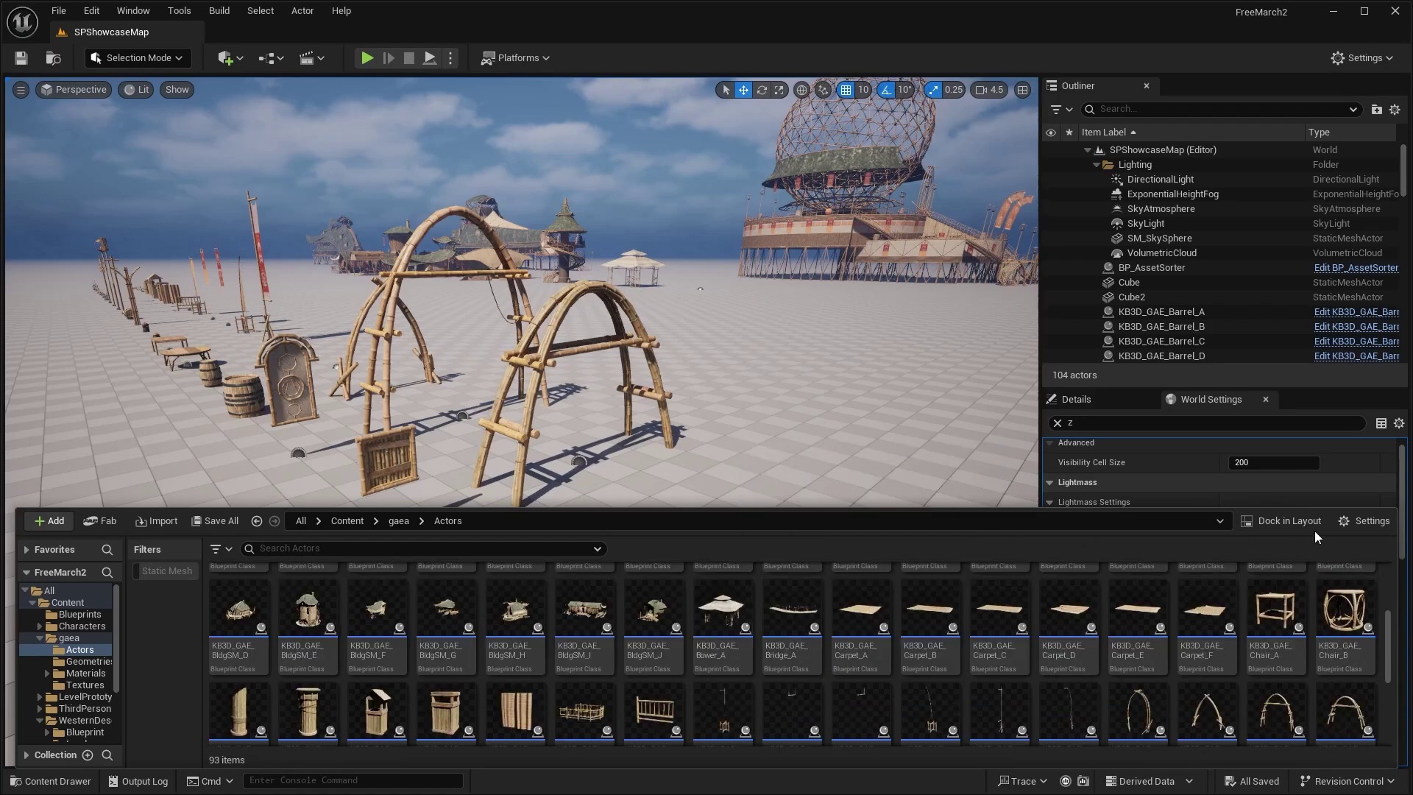
{"action": "scroll", "coordinate": [905, 633], "scroll_direction": "up", "scroll_amount": 5}
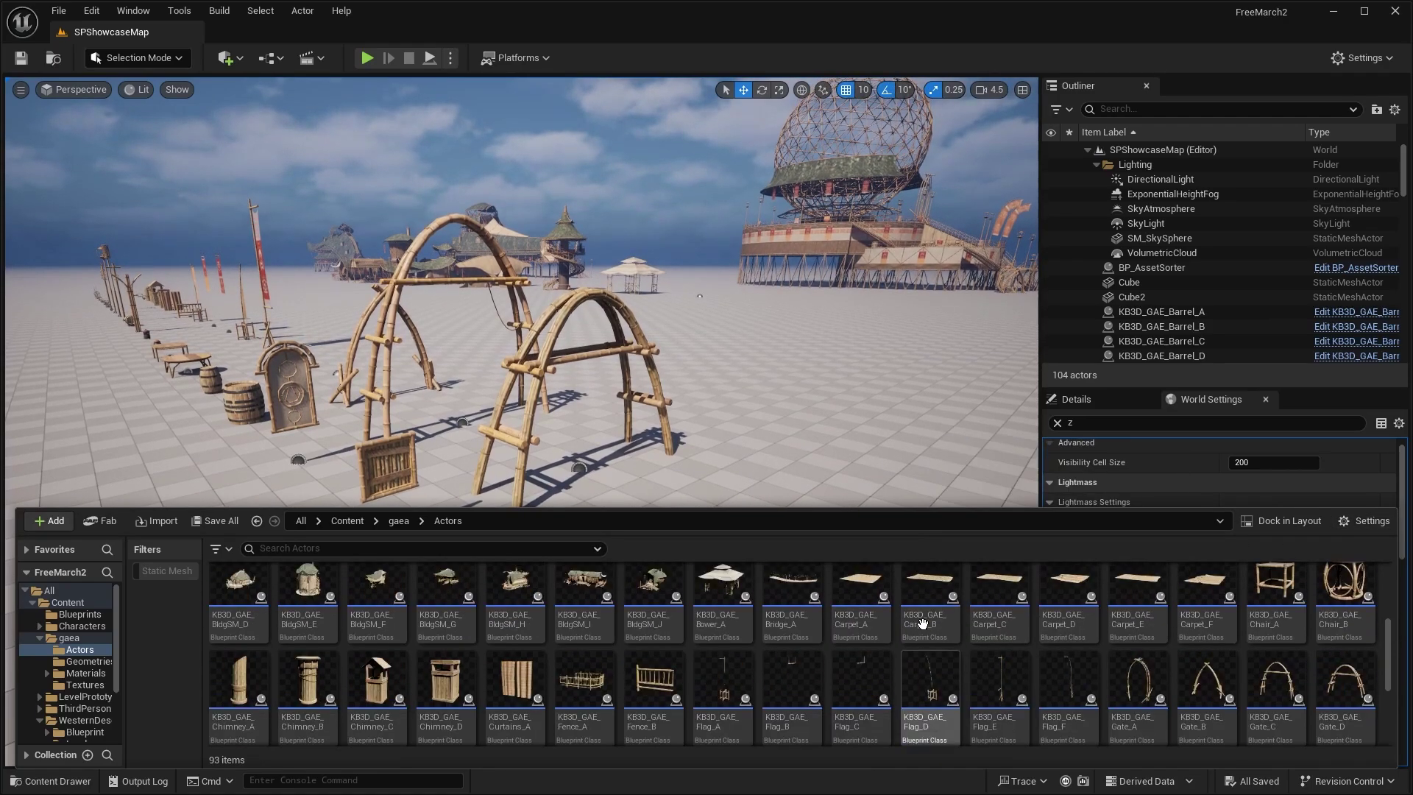
- Dock the content drawer in the layout, enlarge it and browse the building and prop blueprints in Actors
{"action": "right_click_drag", "start_coordinate": [803, 234], "coordinate": [830, 210]}
{"action": "left_click", "coordinate": [88, 777]}
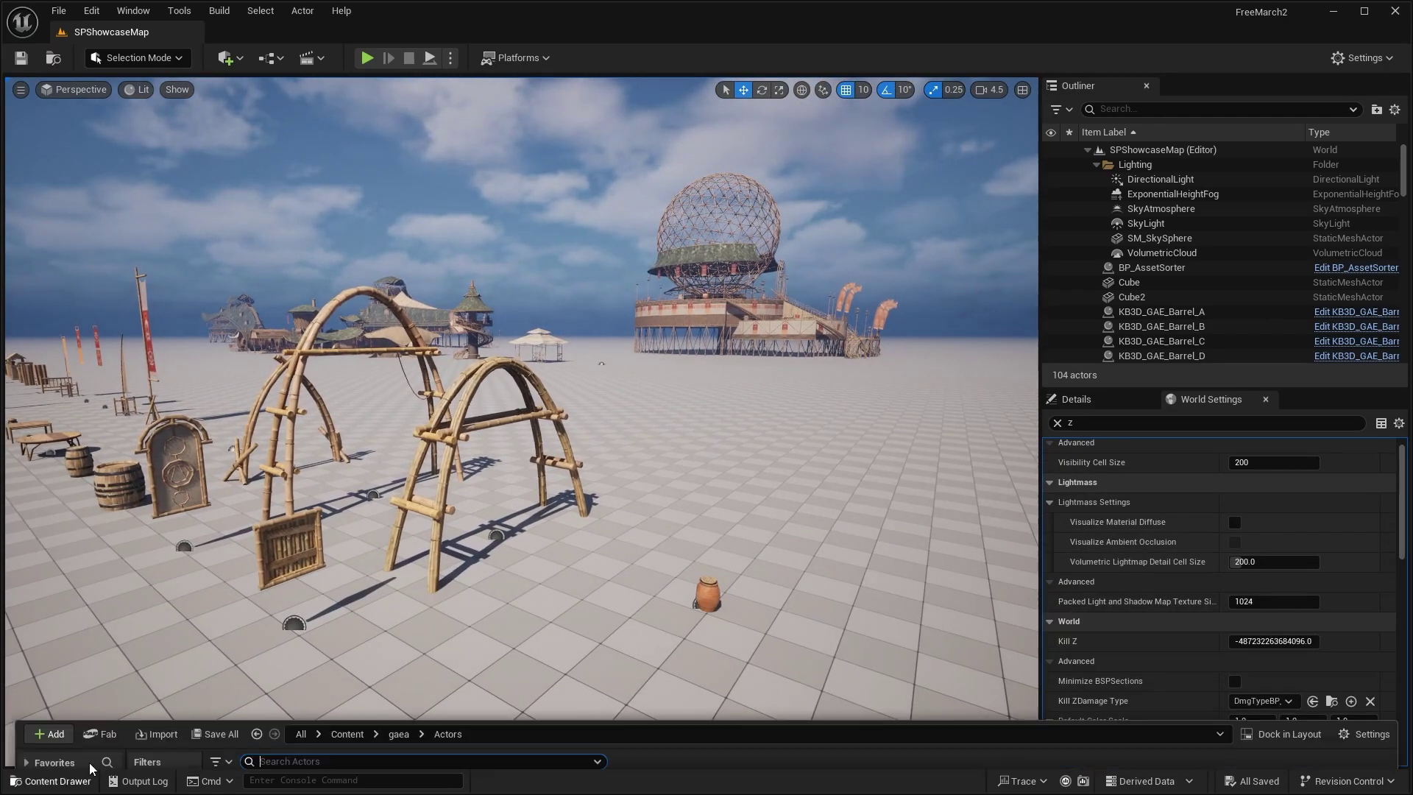
{"action": "left_click", "coordinate": [1284, 521]}
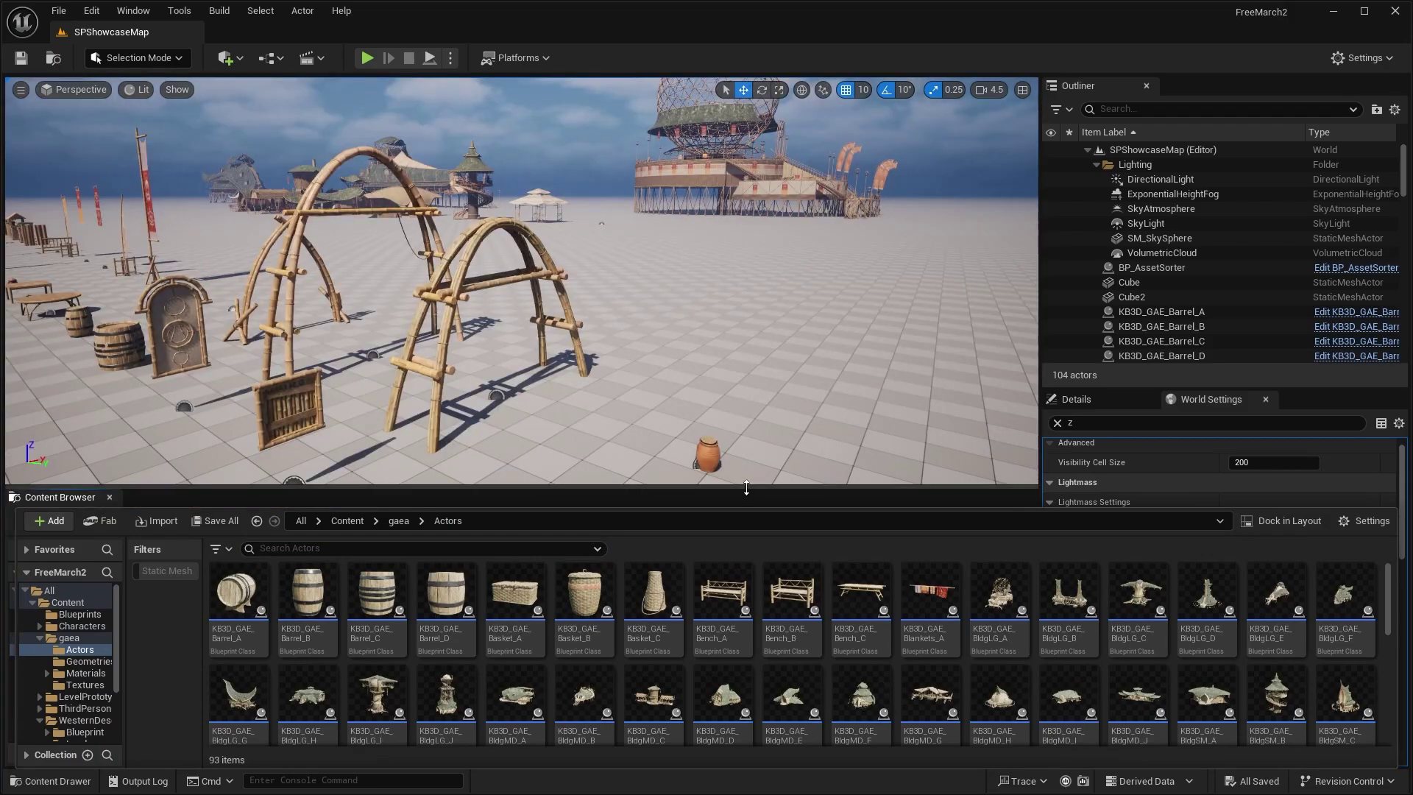
{"action": "left_click_drag", "start_coordinate": [746, 487], "coordinate": [746, 266]}
{"action": "scroll", "coordinate": [863, 437], "scroll_direction": "down", "scroll_amount": 3}
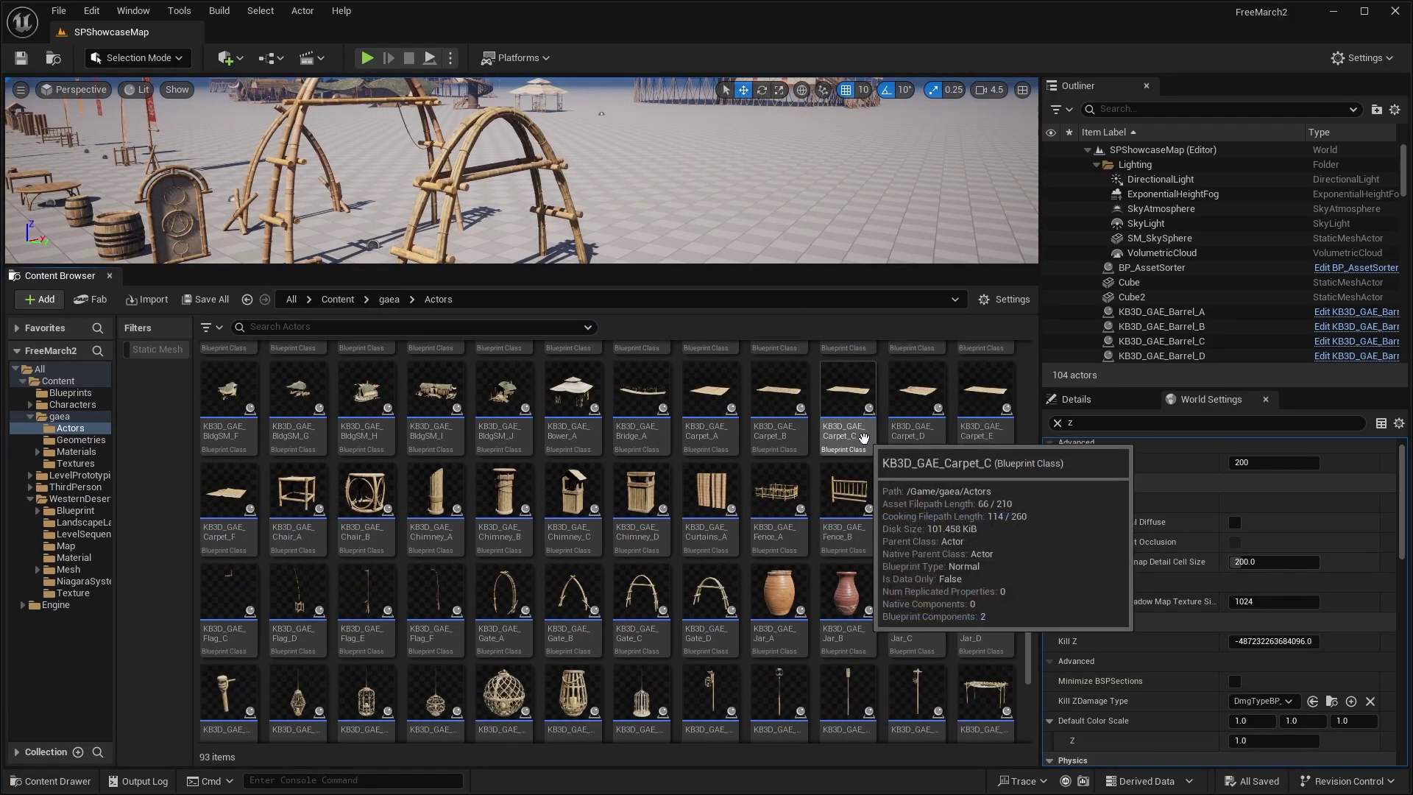
{"action": "scroll", "coordinate": [863, 438], "scroll_direction": "up", "scroll_amount": 3}
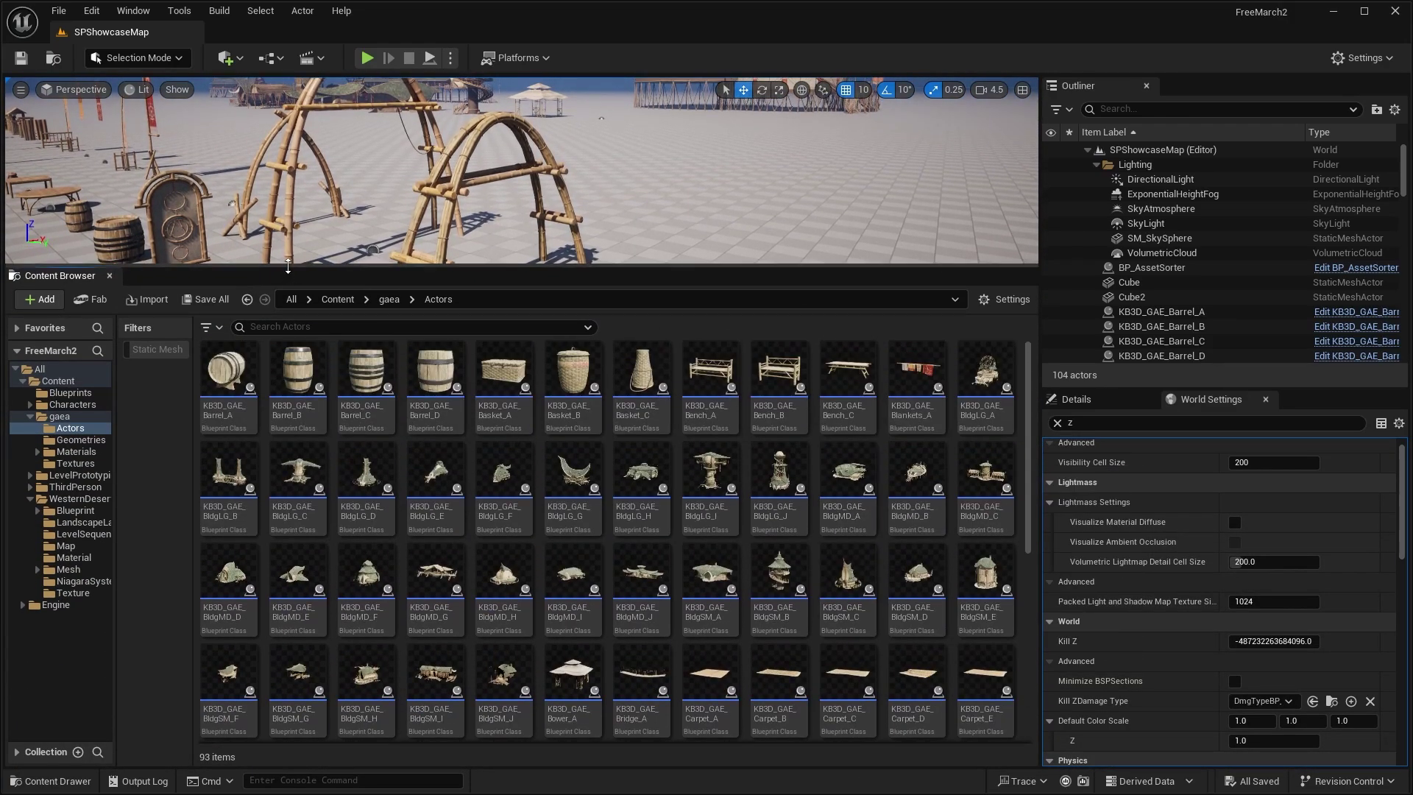
- Shrink and close the docked Content Browser to give the viewport its full height
{"action": "left_click_drag", "start_coordinate": [293, 264], "coordinate": [114, 523]}
{"action": "key", "text": "w"}
{"action": "right_click_drag", "start_coordinate": [118, 486], "coordinate": [177, 419]}
{"action": "left_click", "coordinate": [109, 523]}
- Switch the viewport to Player Collision and examine the collision shapes of the tower, canopy and neighbouring buildings
{"action": "key", "text": "w"}
{"action": "right_click_drag", "start_coordinate": [579, 437], "coordinate": [582, 368]}
{"action": "key", "text": "w"}
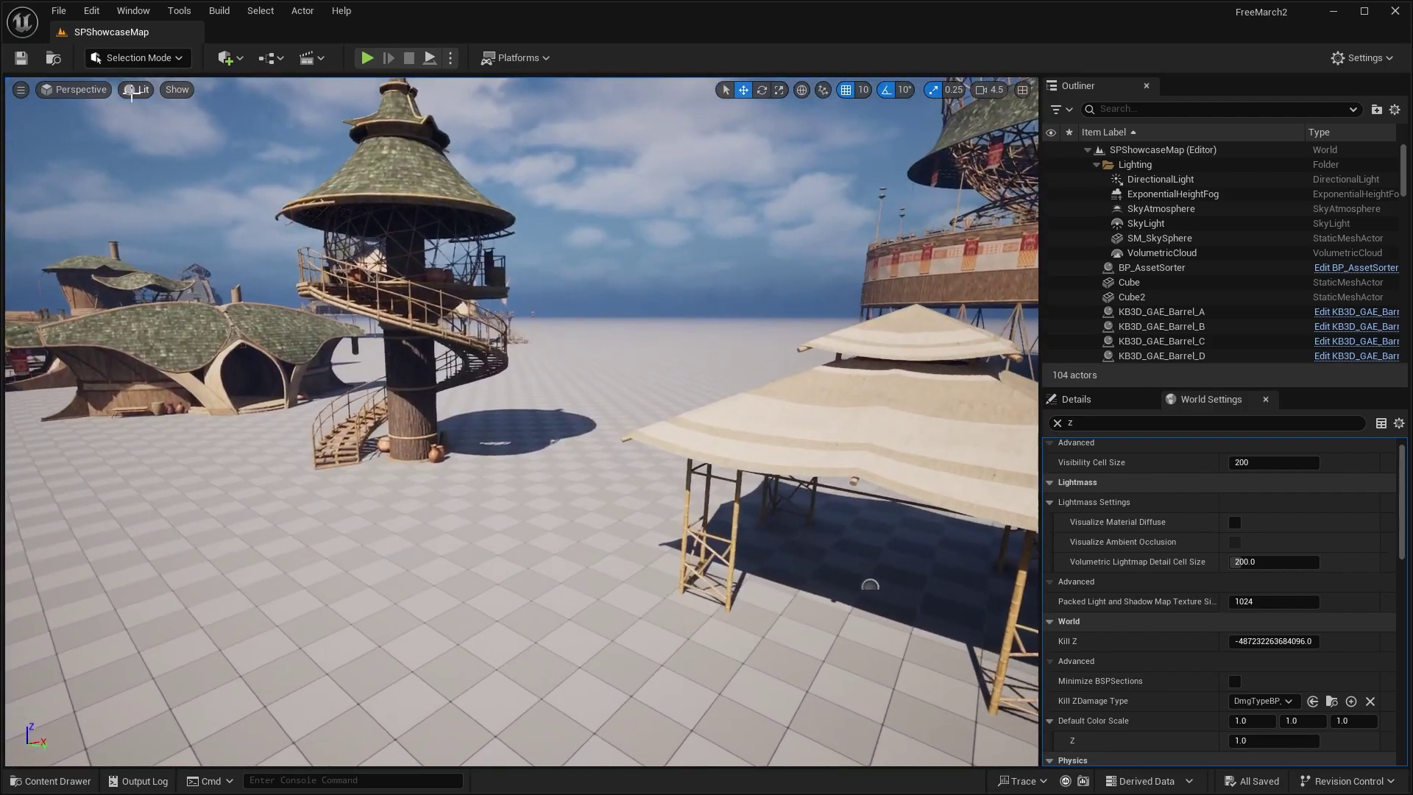
{"action": "left_click", "coordinate": [138, 90]}
{"action": "left_click", "coordinate": [220, 272]}
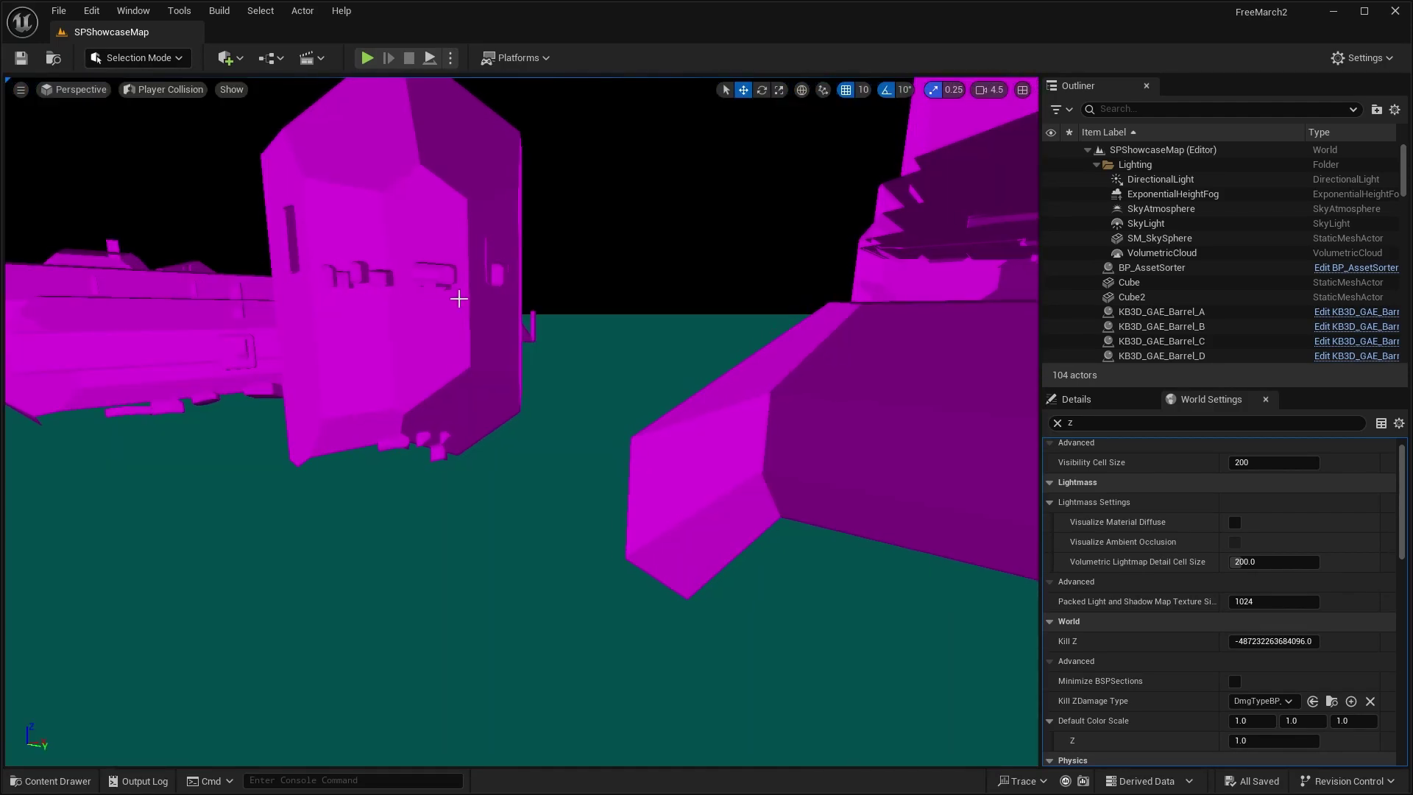
{"action": "key", "text": "w"}
{"action": "right_click_drag", "start_coordinate": [591, 317], "coordinate": [648, 292]}
- Return the viewport to Lit shading and look over the surrounding buildings in SPShowcaseMap
{"action": "left_click", "coordinate": [155, 89]}
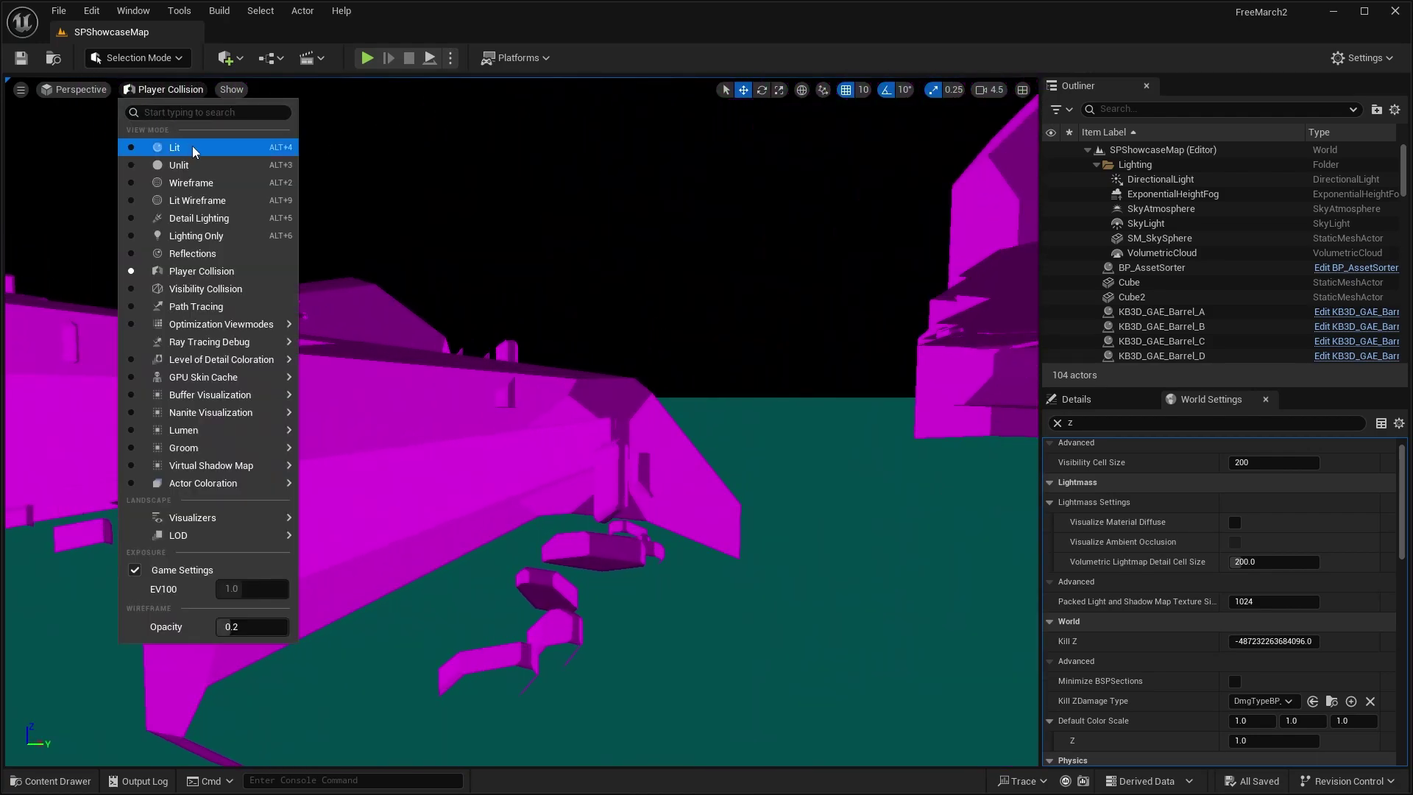
{"action": "left_click", "coordinate": [189, 145]}
{"action": "key", "text": "w"}
{"action": "key", "text": "a"}
{"action": "right_click_drag", "start_coordinate": [432, 178], "coordinate": [1366, 486]}
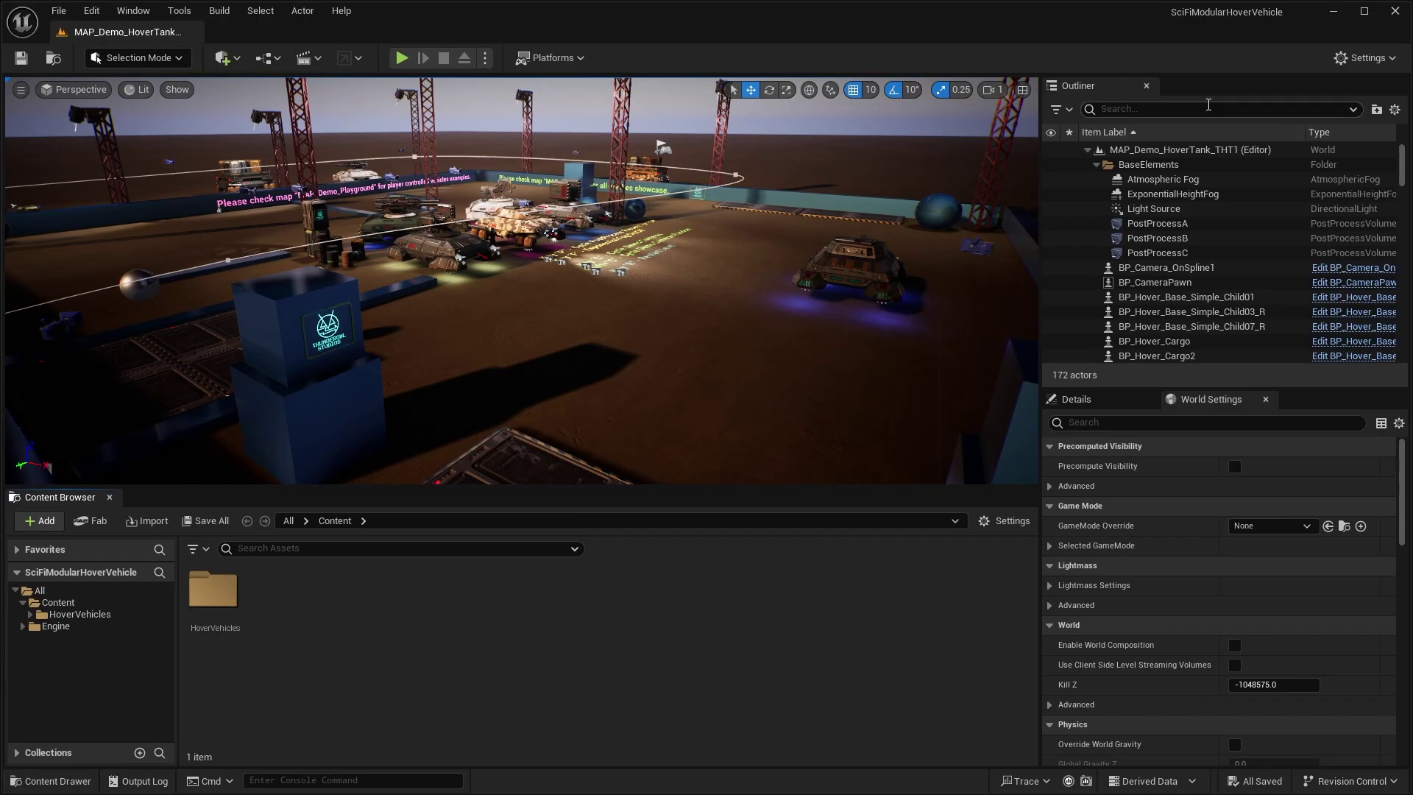
- Close the Content Browser in the SciFiModularHoverVehicle project, play the hover tank demo map to watch its vehicles, and stop it
{"action": "left_click", "coordinate": [107, 498]}
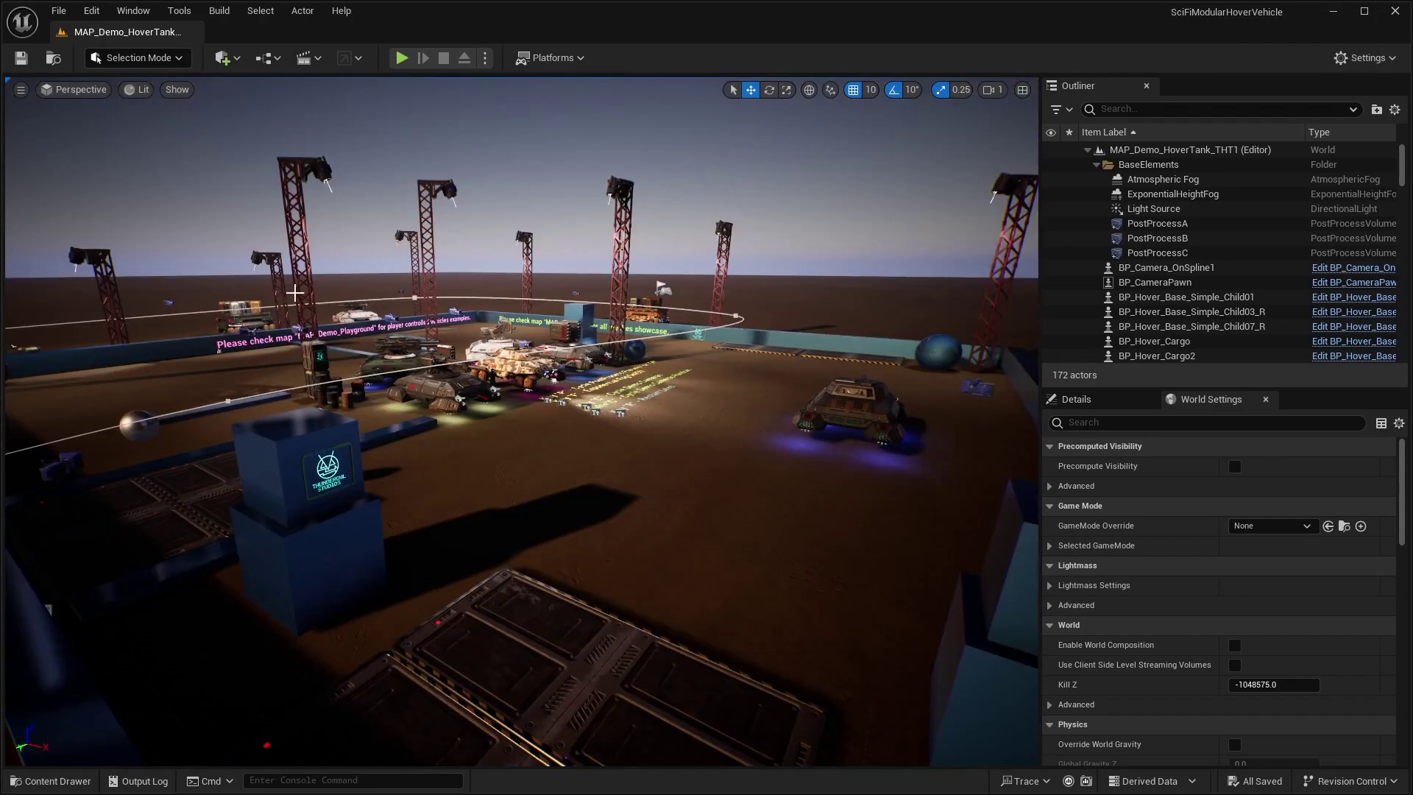
{"action": "left_click", "coordinate": [402, 59]}
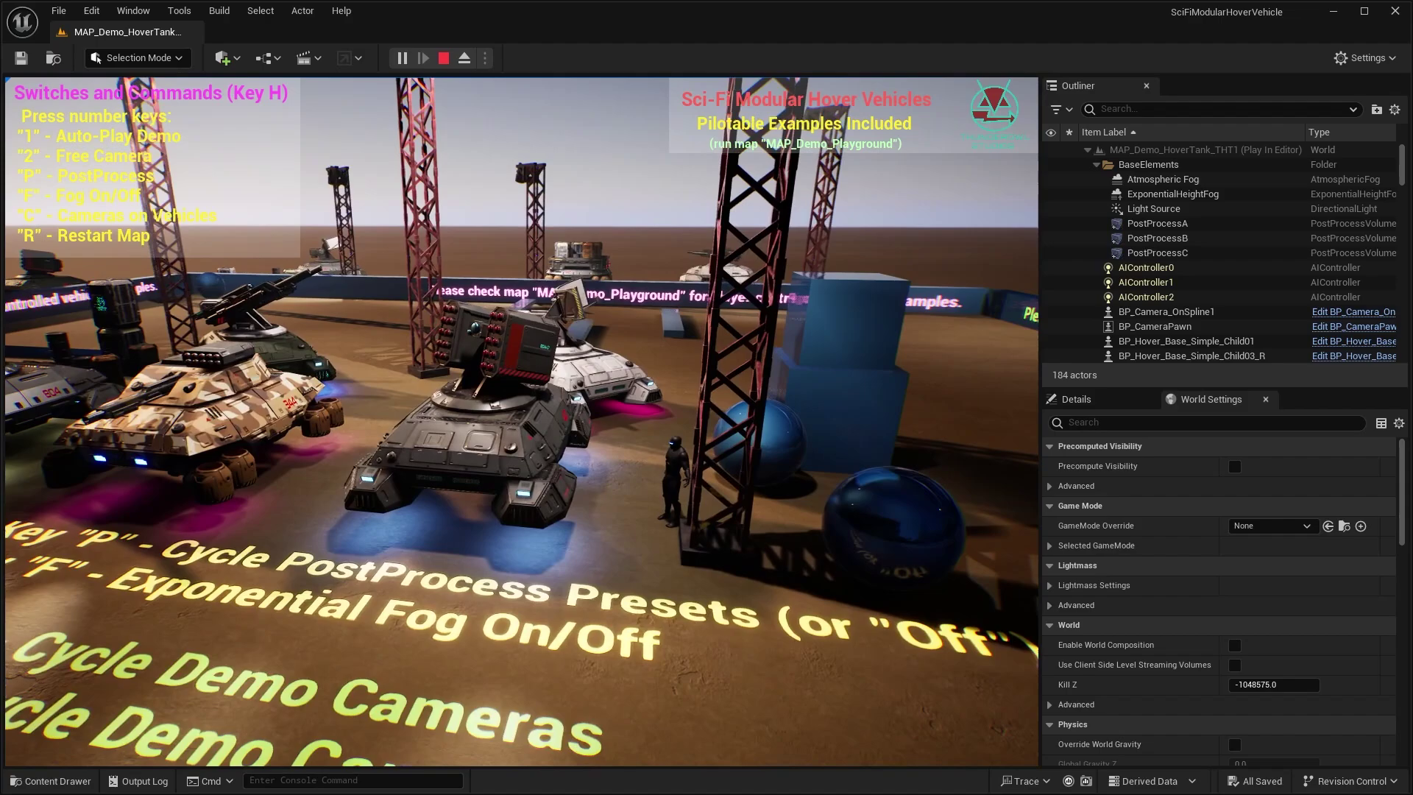
{"action": "key", "text": "Escape"}
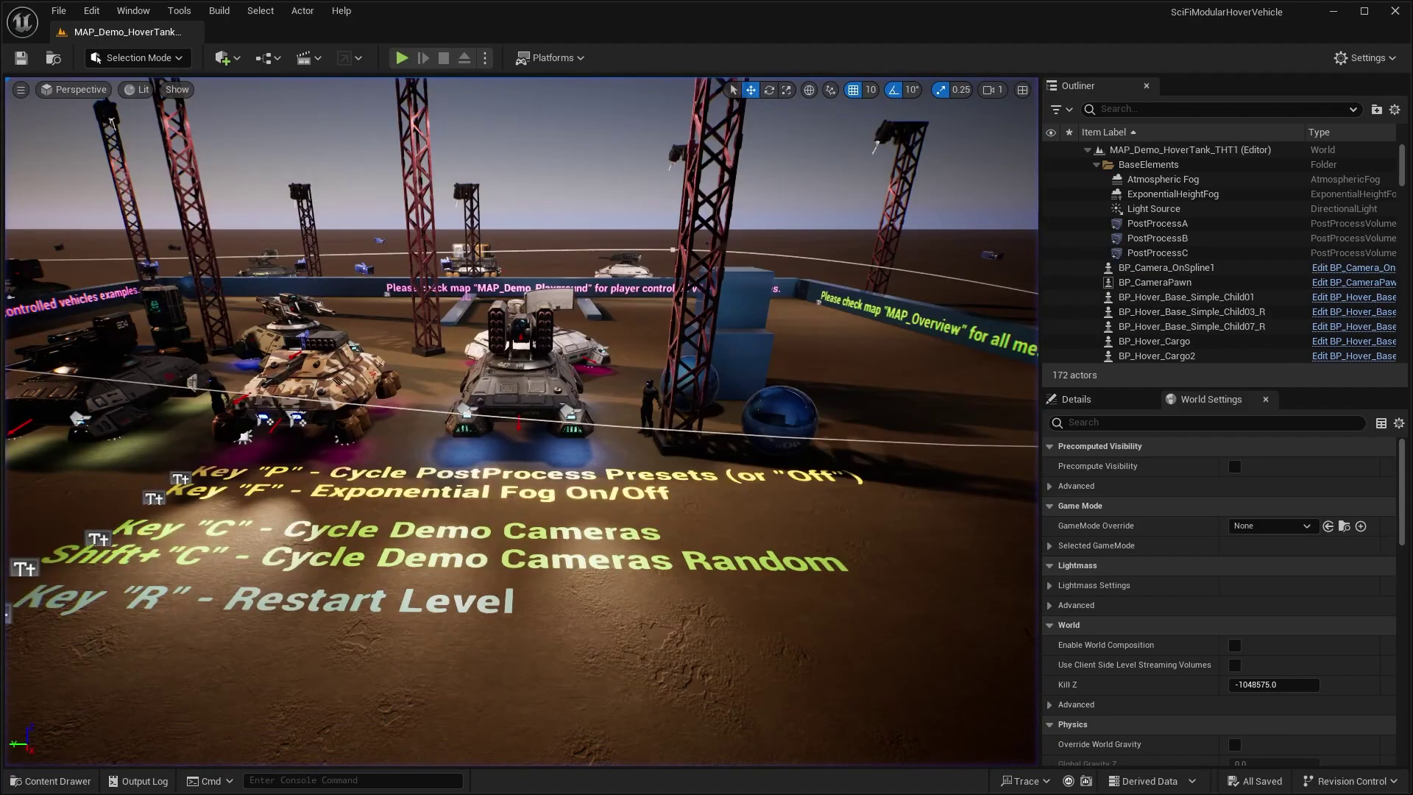
- Open the MAP_Demo_Playground level from the HoverVehicles Maps folder and start playing it
{"action": "left_click", "coordinate": [50, 781]}
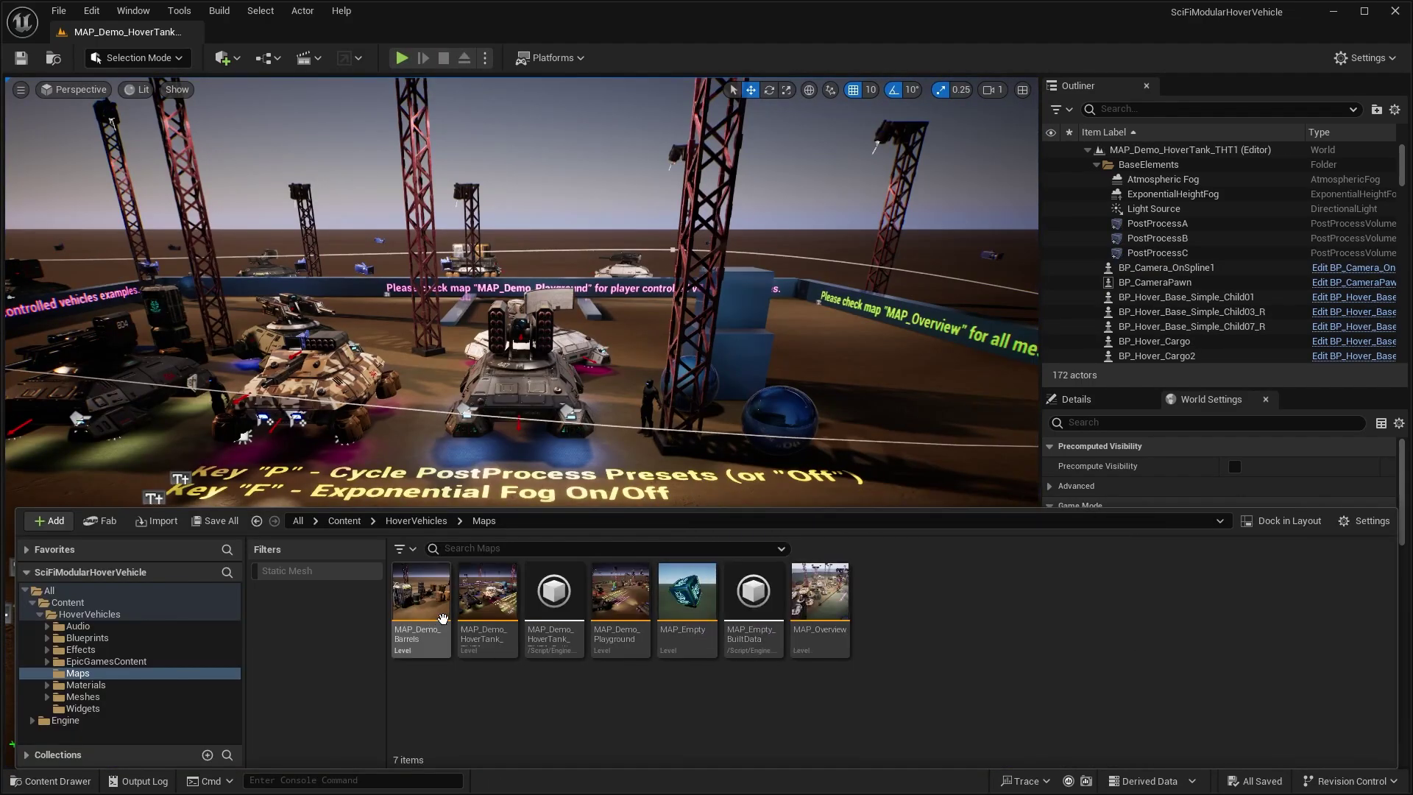
{"action": "double_click", "coordinate": [642, 612]}
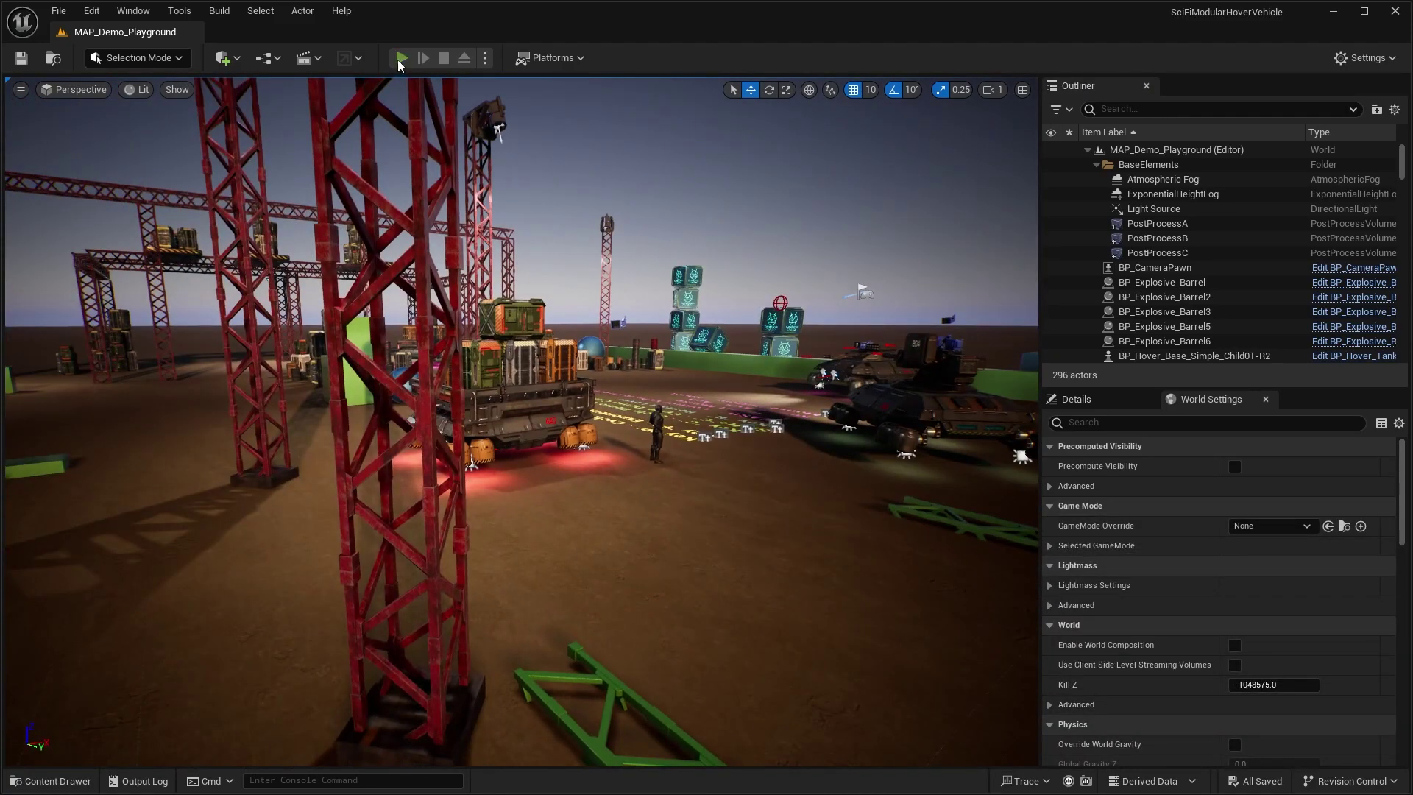
{"action": "left_click", "coordinate": [401, 58]}
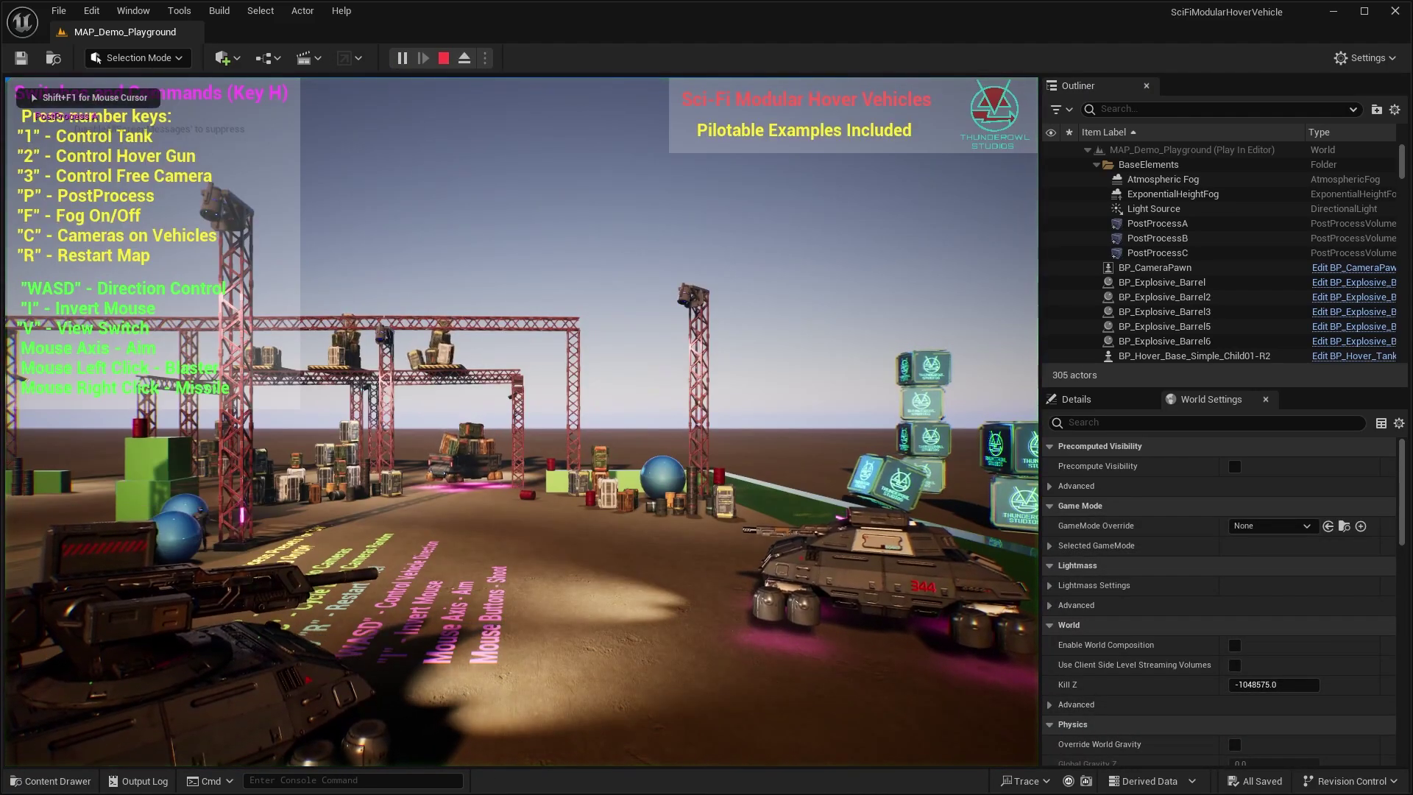
- Take control of the tank in the playground and drive it around the green barriers and block stacks
{"action": "key", "text": "1"}
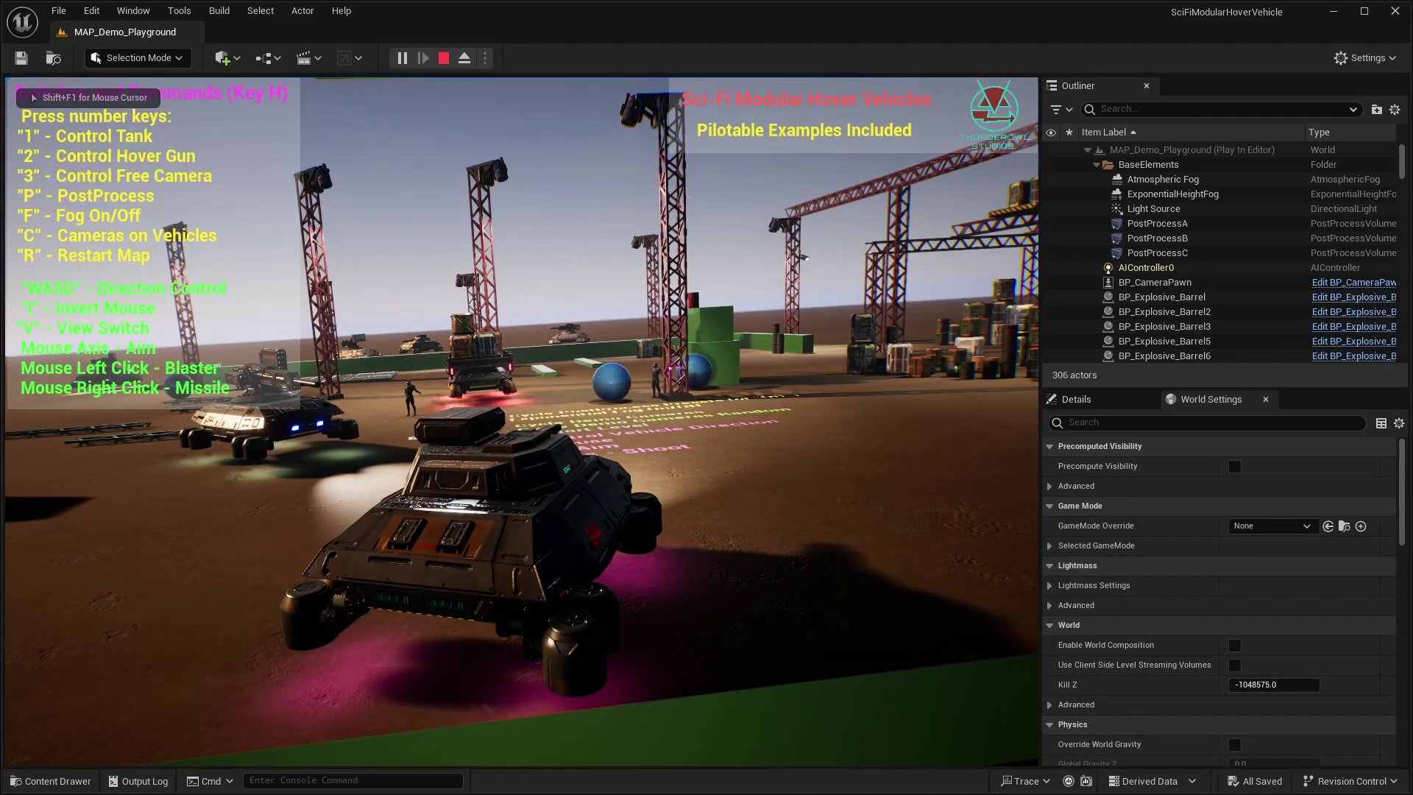
{"action": "key", "text": "w"}
{"action": "key", "text": "a"}
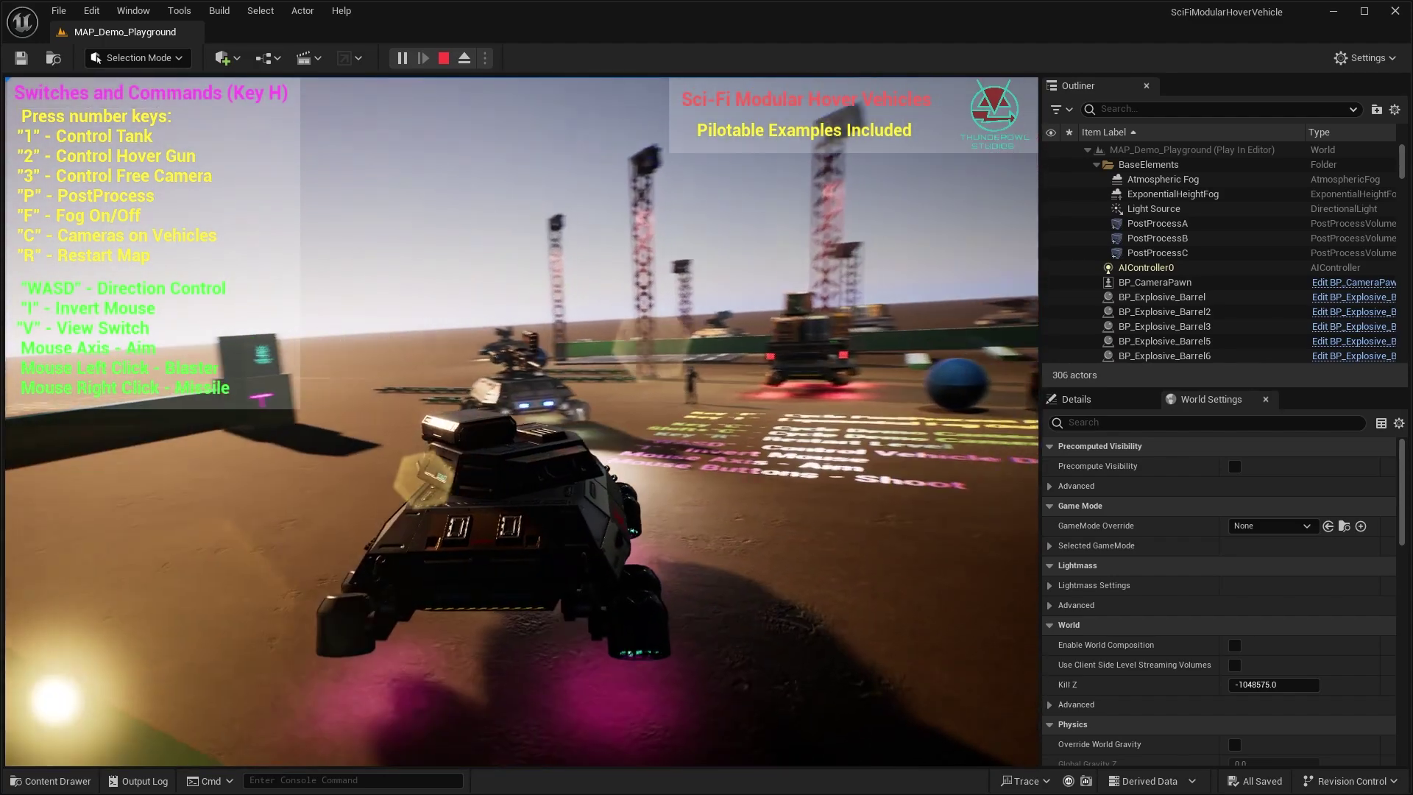
{"action": "key", "text": "w"}
{"action": "key", "text": "a"}
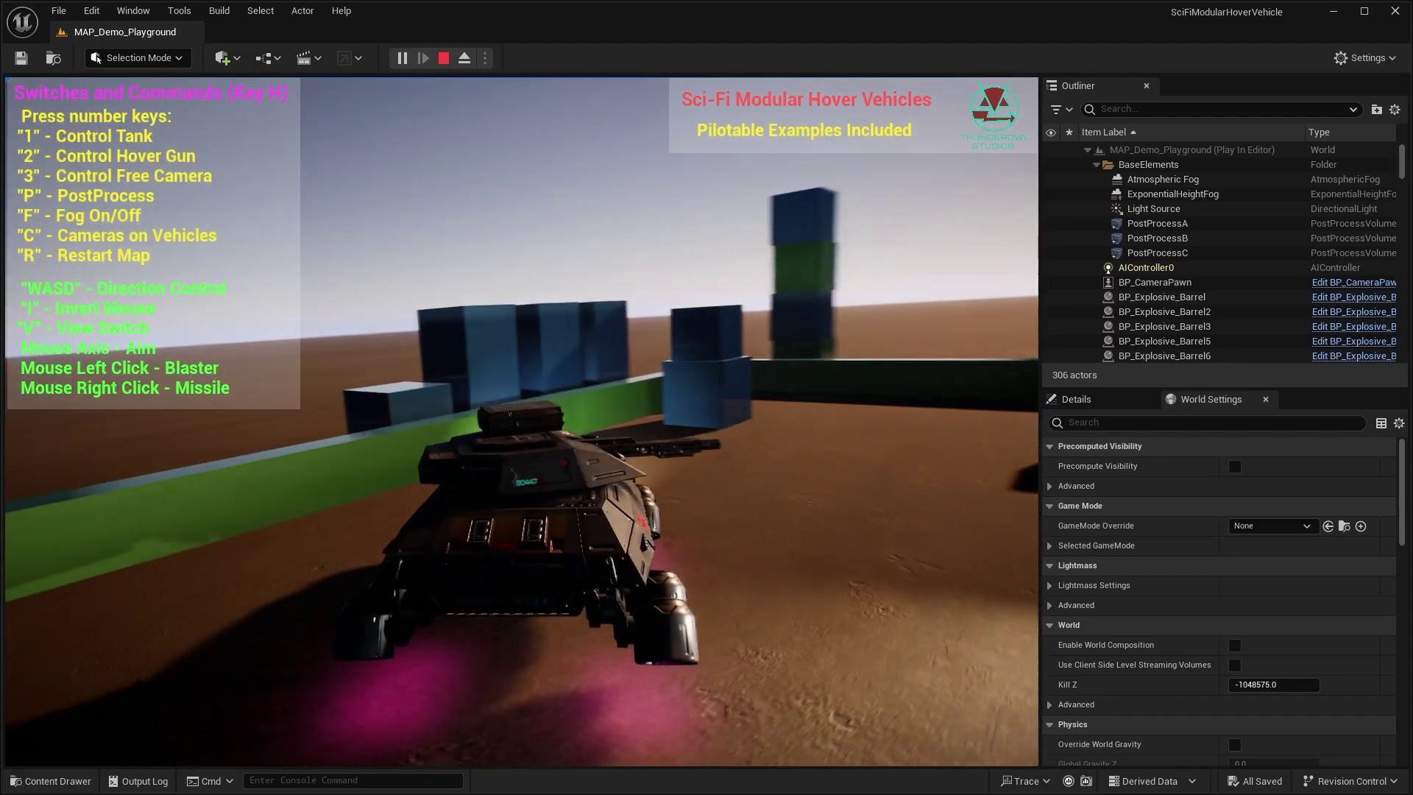
{"action": "key", "text": "a"}
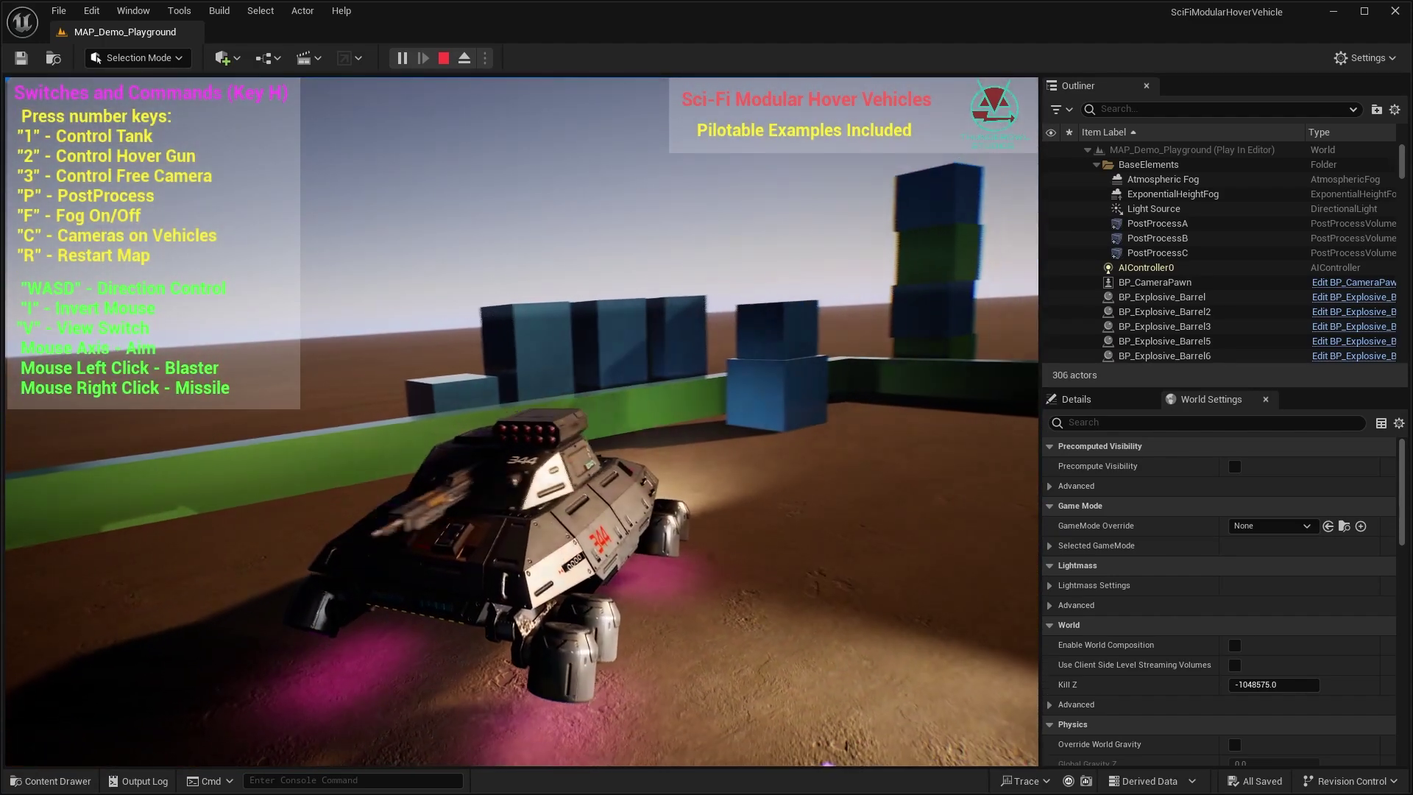
{"action": "key", "text": "d"}
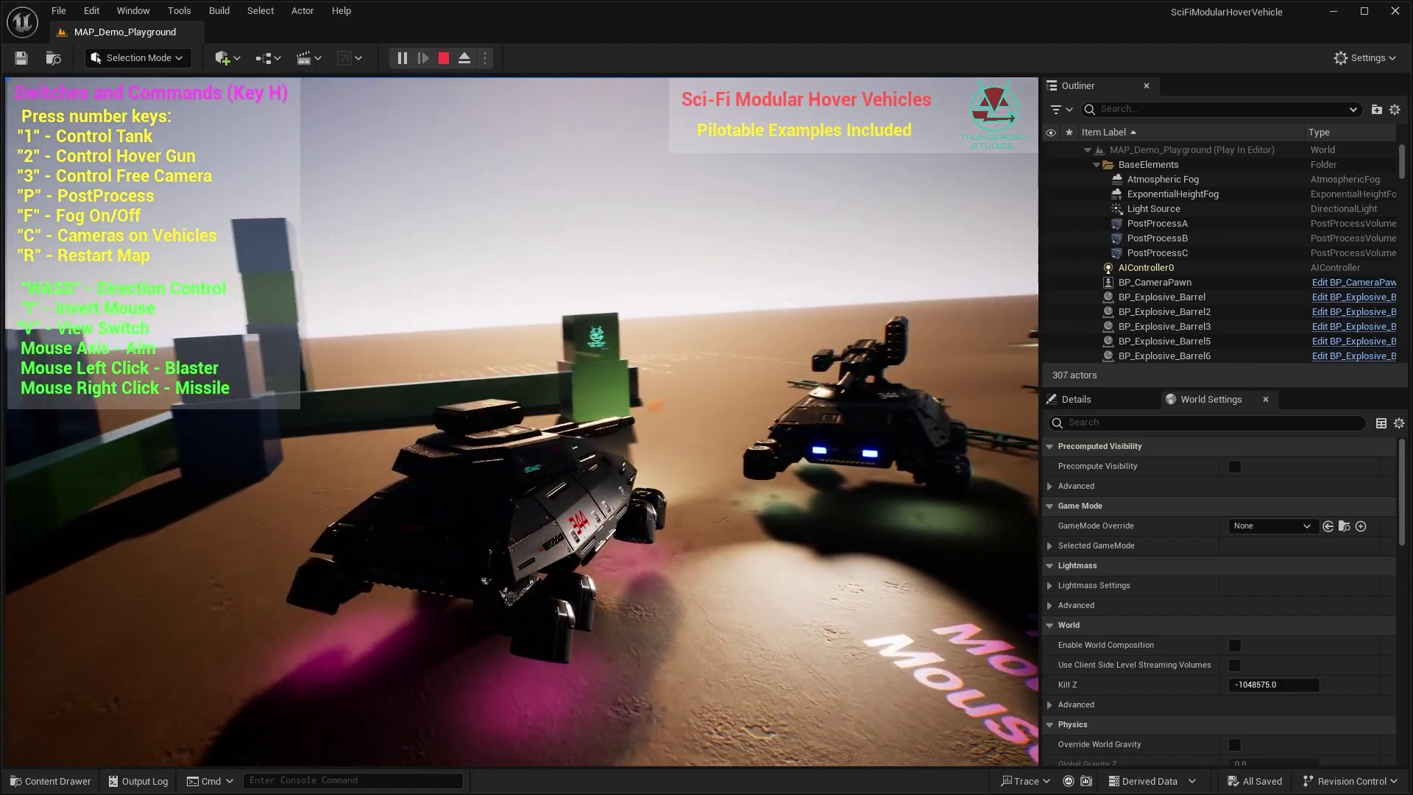
- Switch control to the hover gun vehicle, steer it among the green girders and fire at the nearby hover vehicles
{"action": "key", "text": "f"}
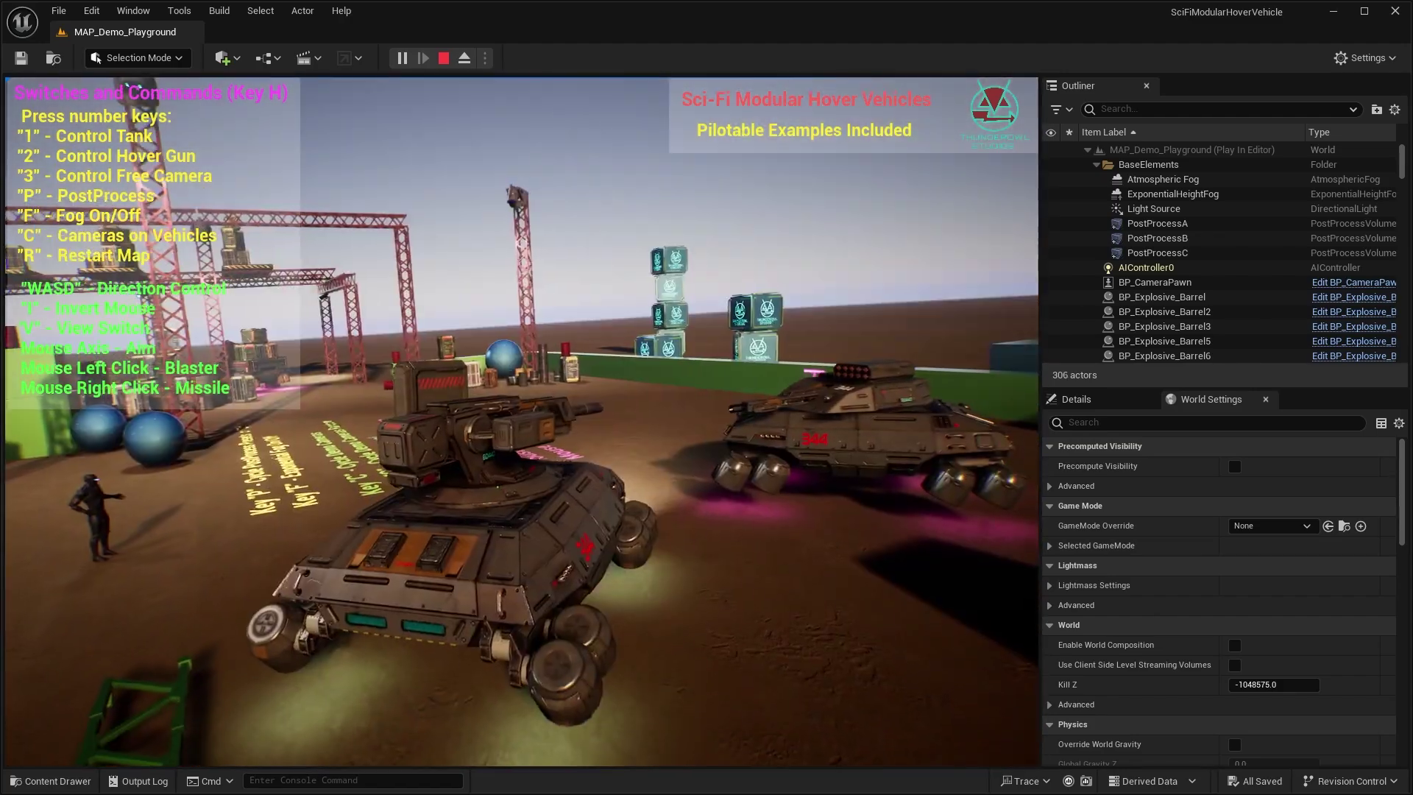
{"action": "key", "text": "a"}
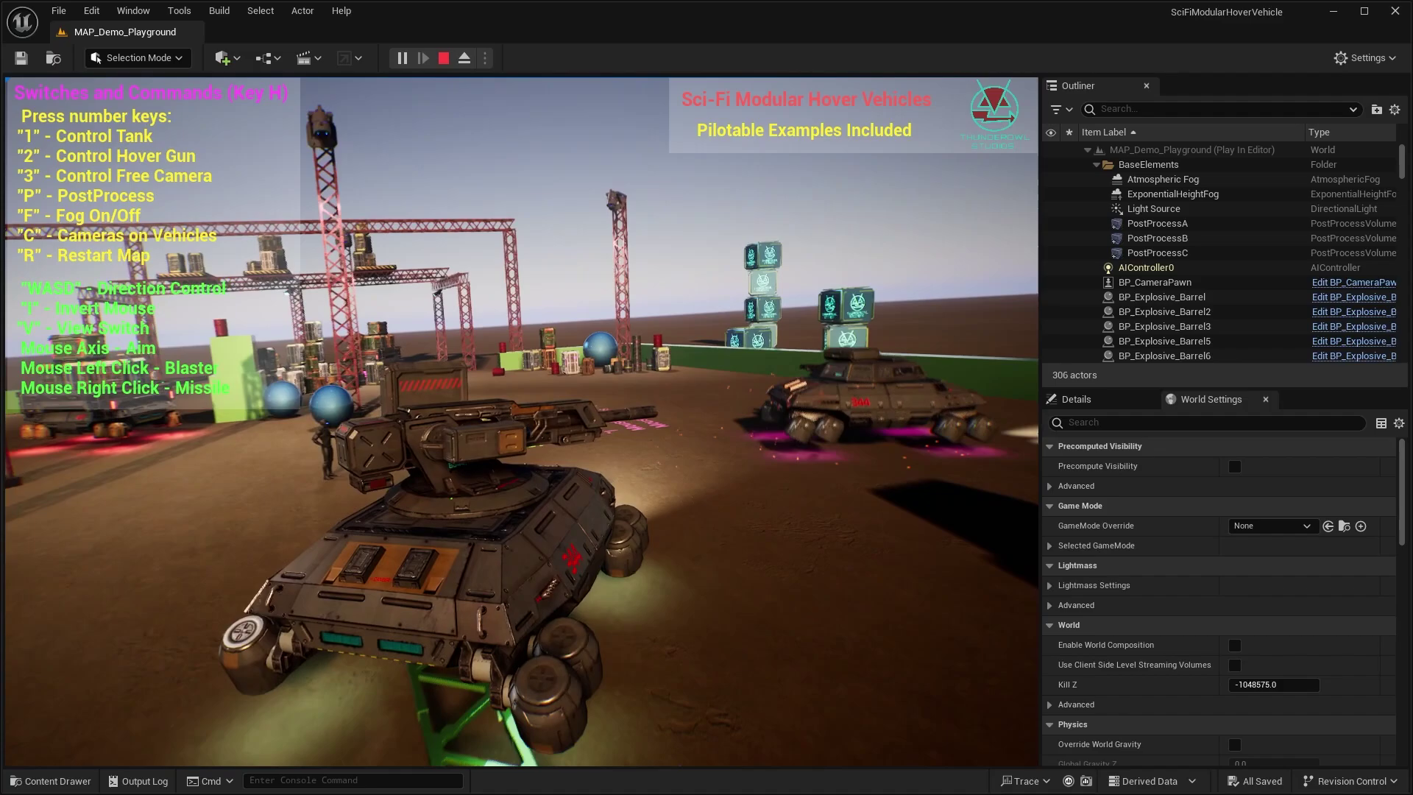
{"action": "key", "text": "s"}
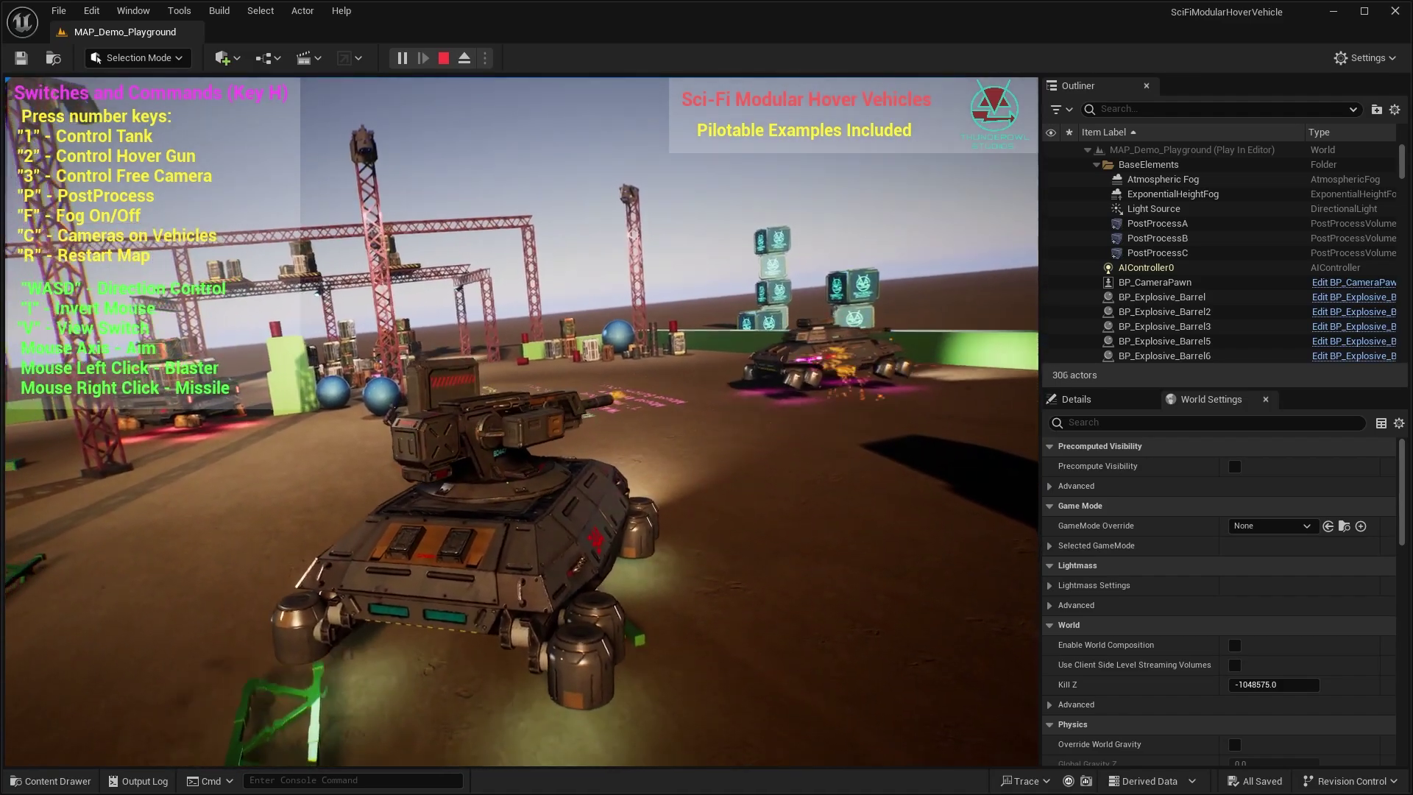
{"action": "key", "text": "a"}
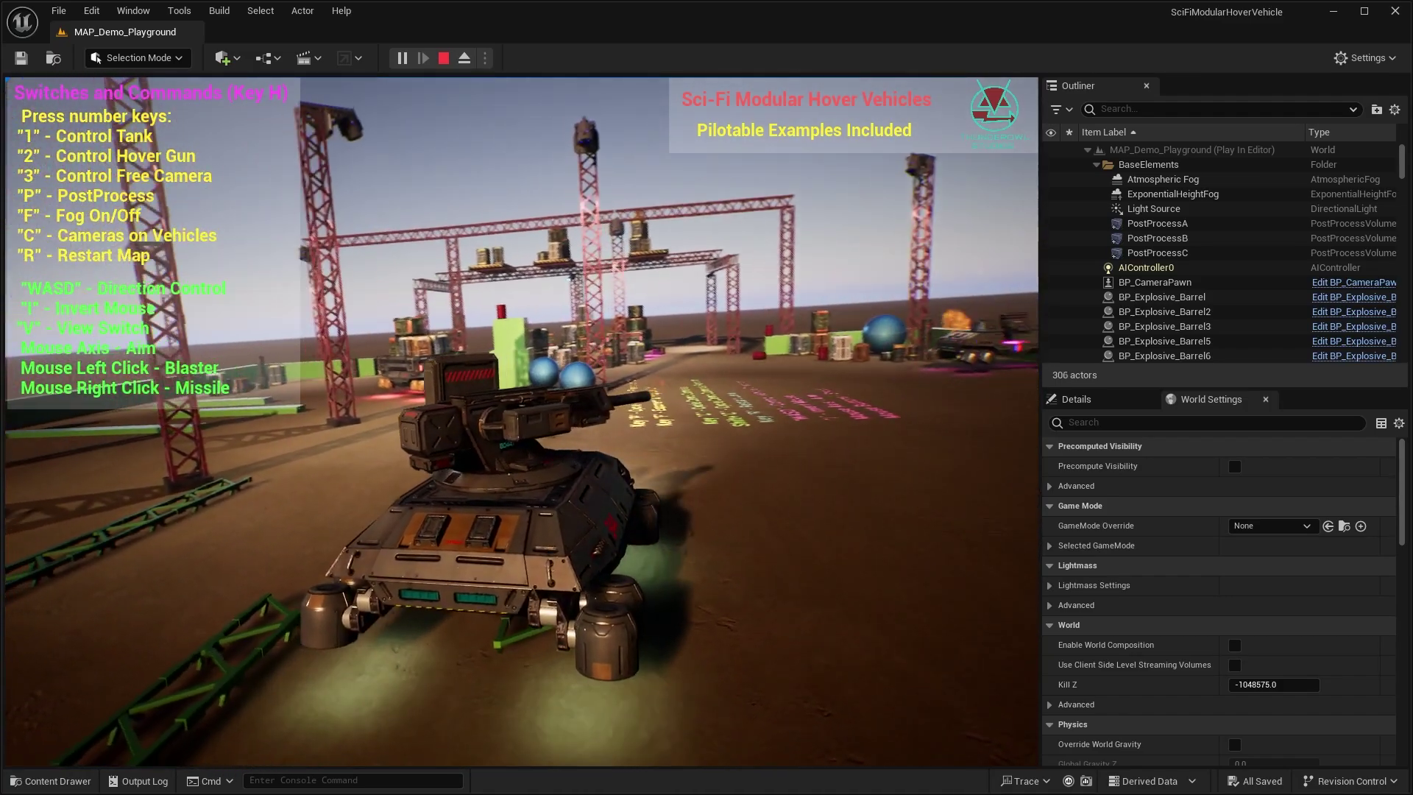
{"action": "key", "text": "a"}
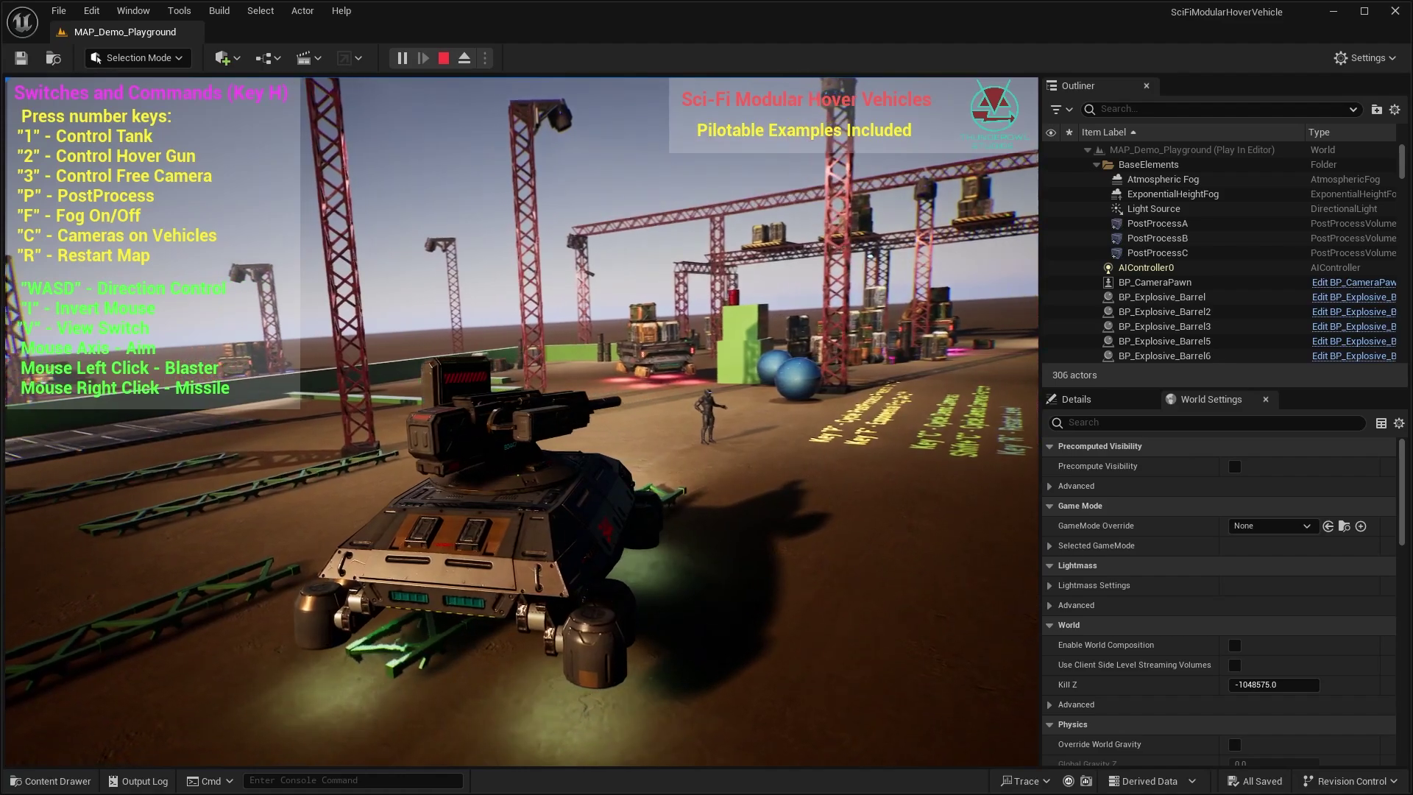
{"action": "key", "text": "a"}
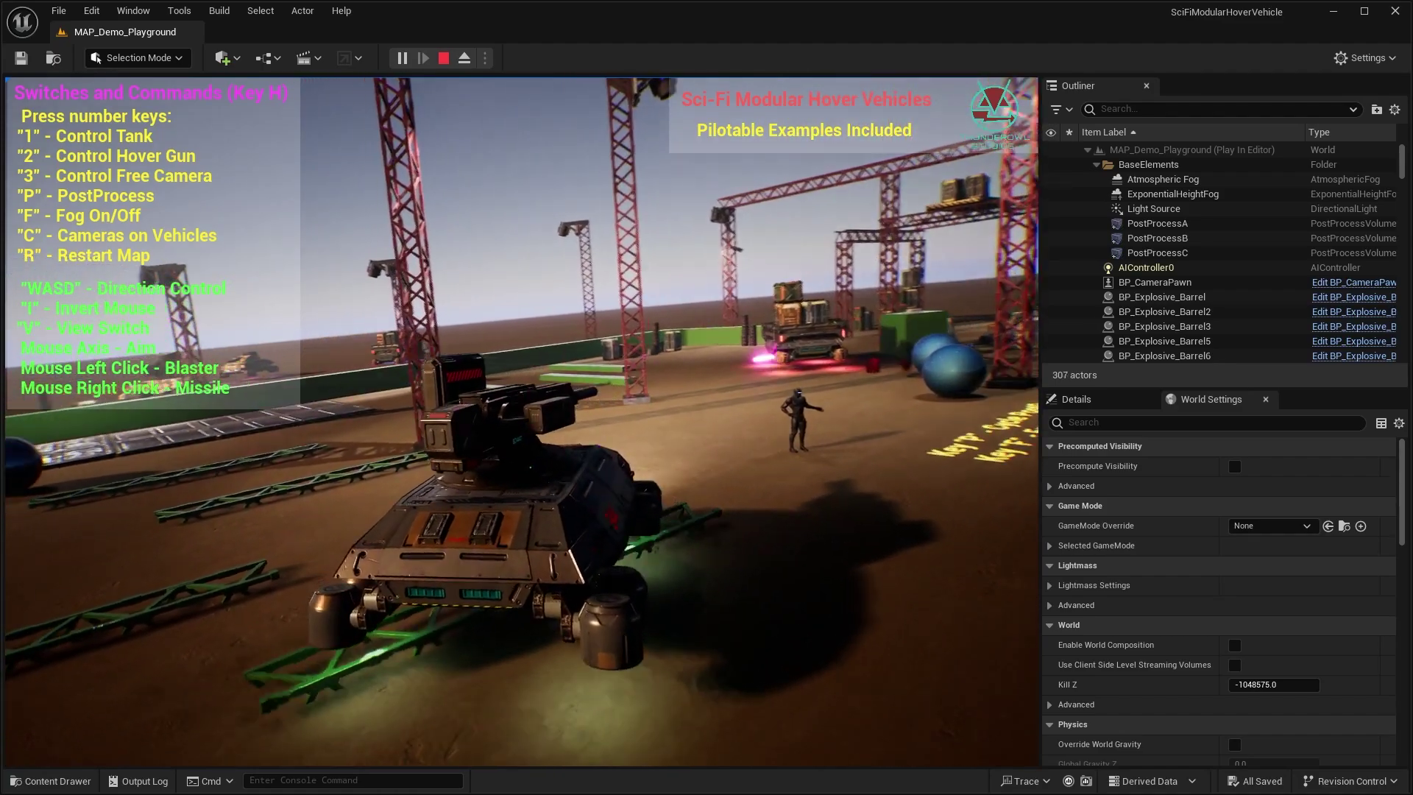
{"action": "key", "text": "a"}
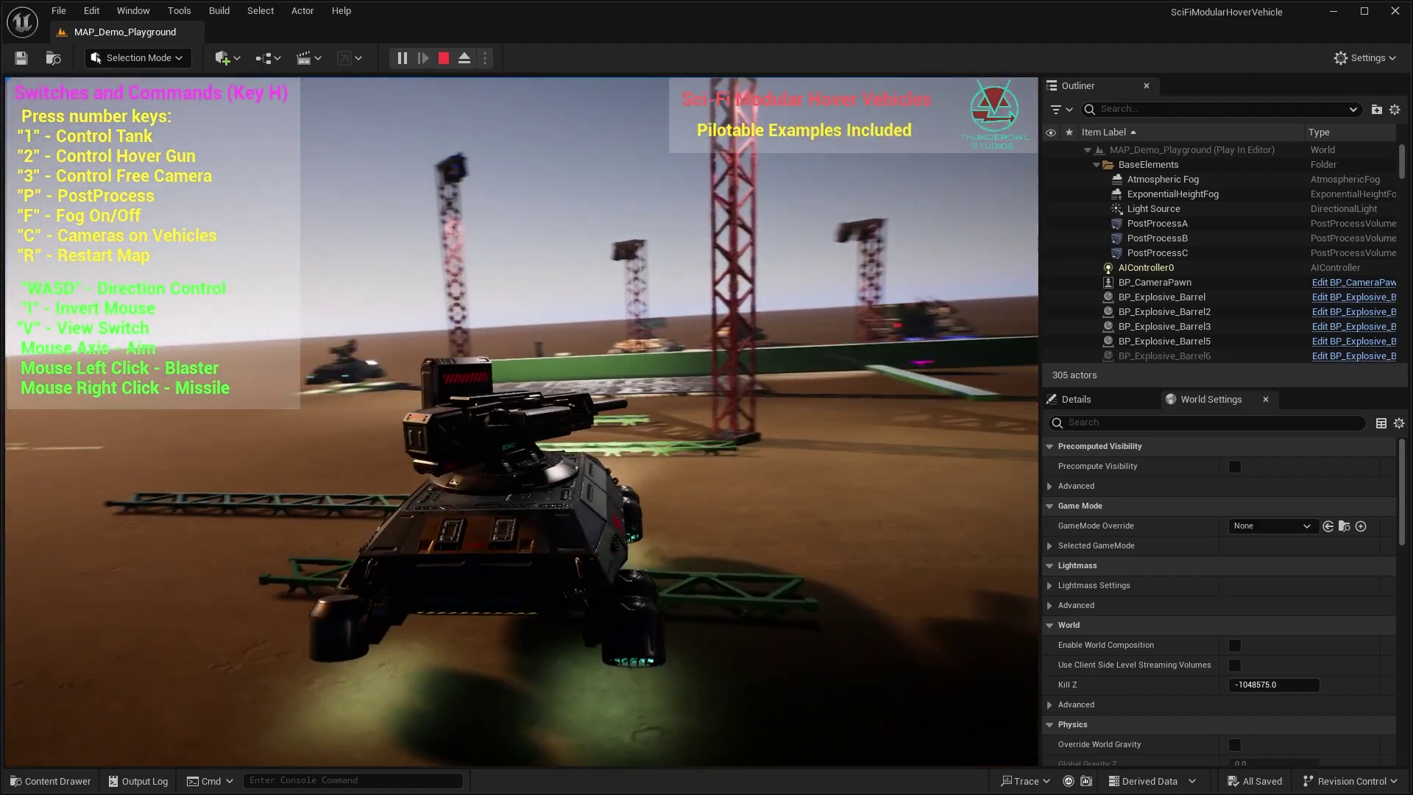
{"action": "key", "text": "a"}
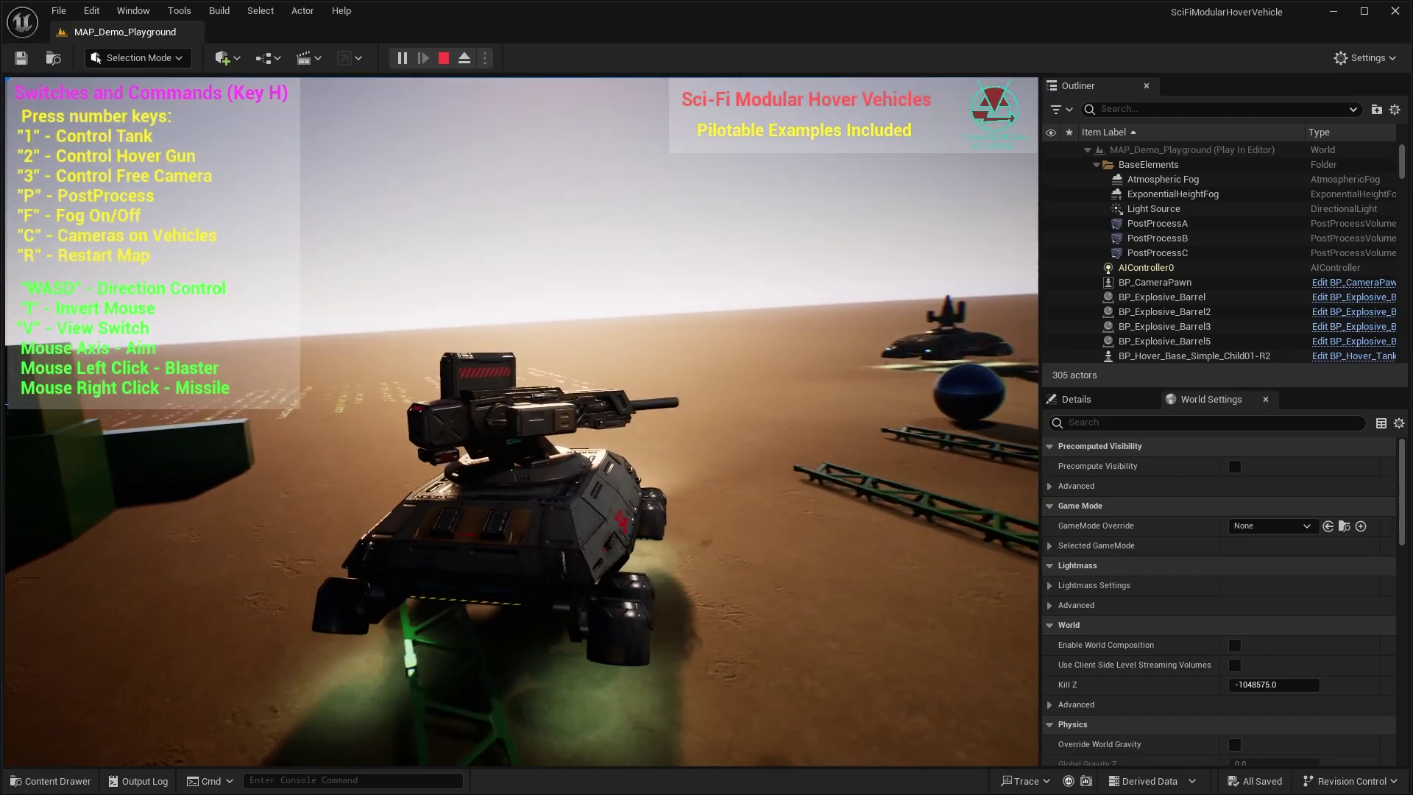
{"action": "key", "text": "a"}
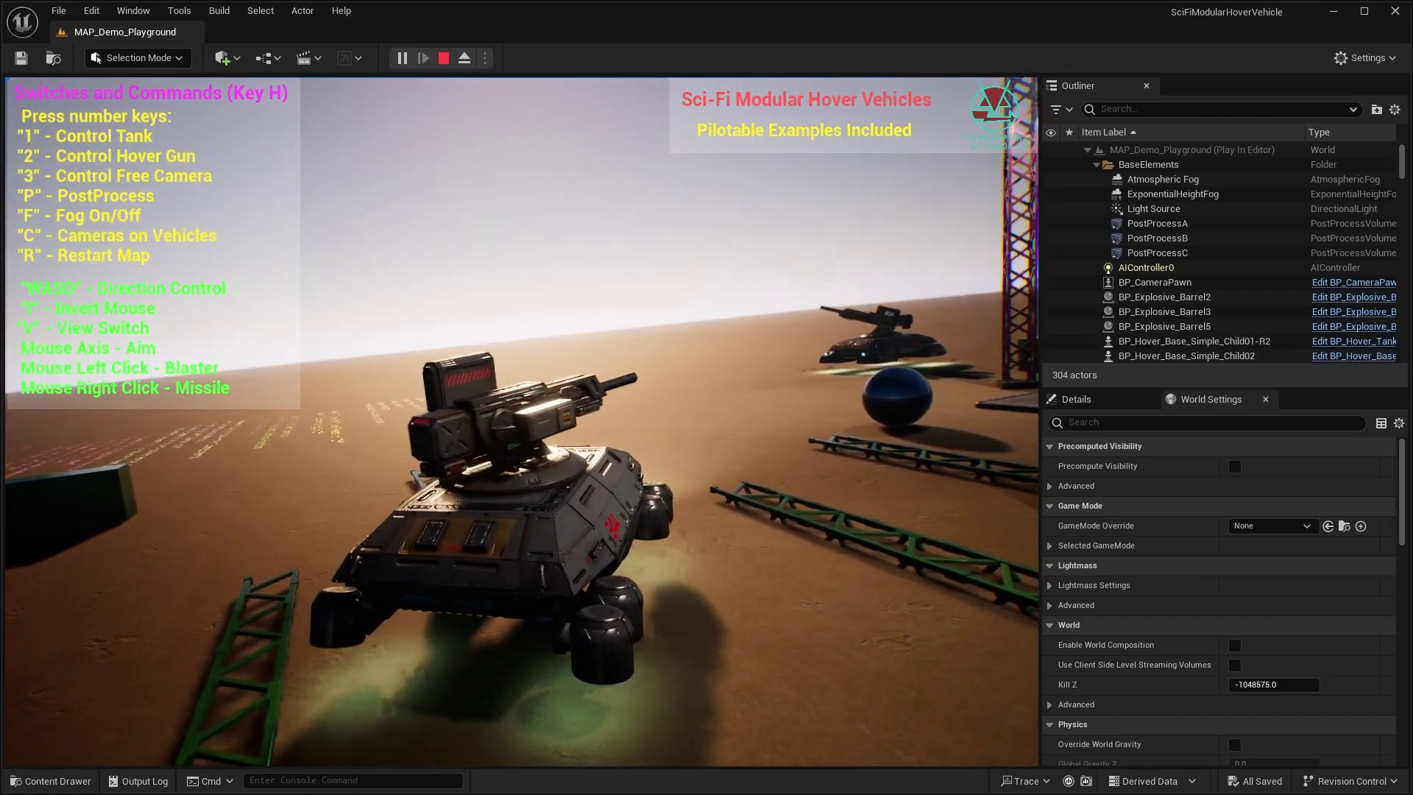
{"action": "key", "text": "d"}
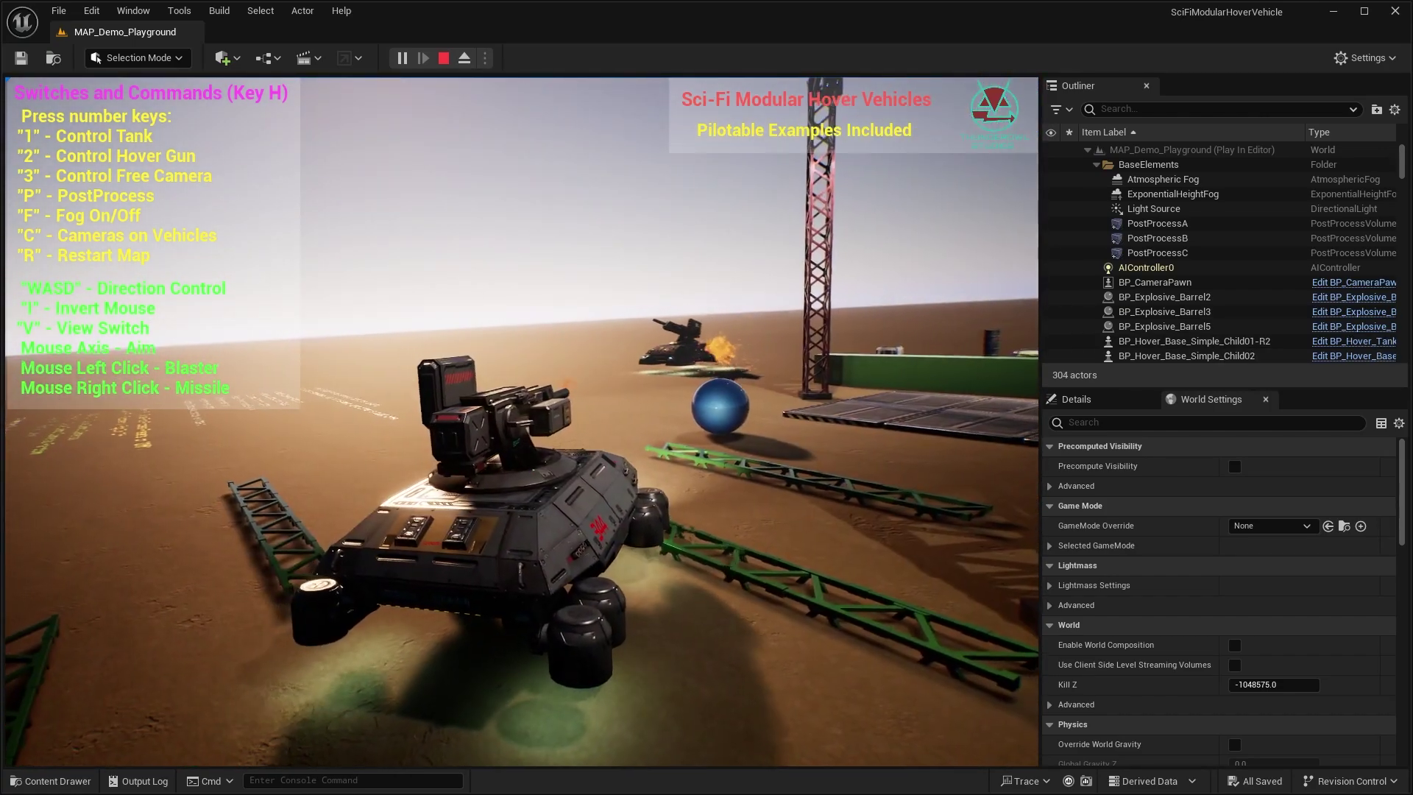
- Drive the hover gun vehicle forward past the green girders toward the ground text and stacked blocks
{"action": "key", "text": "w"}
{"action": "key", "text": "a"}
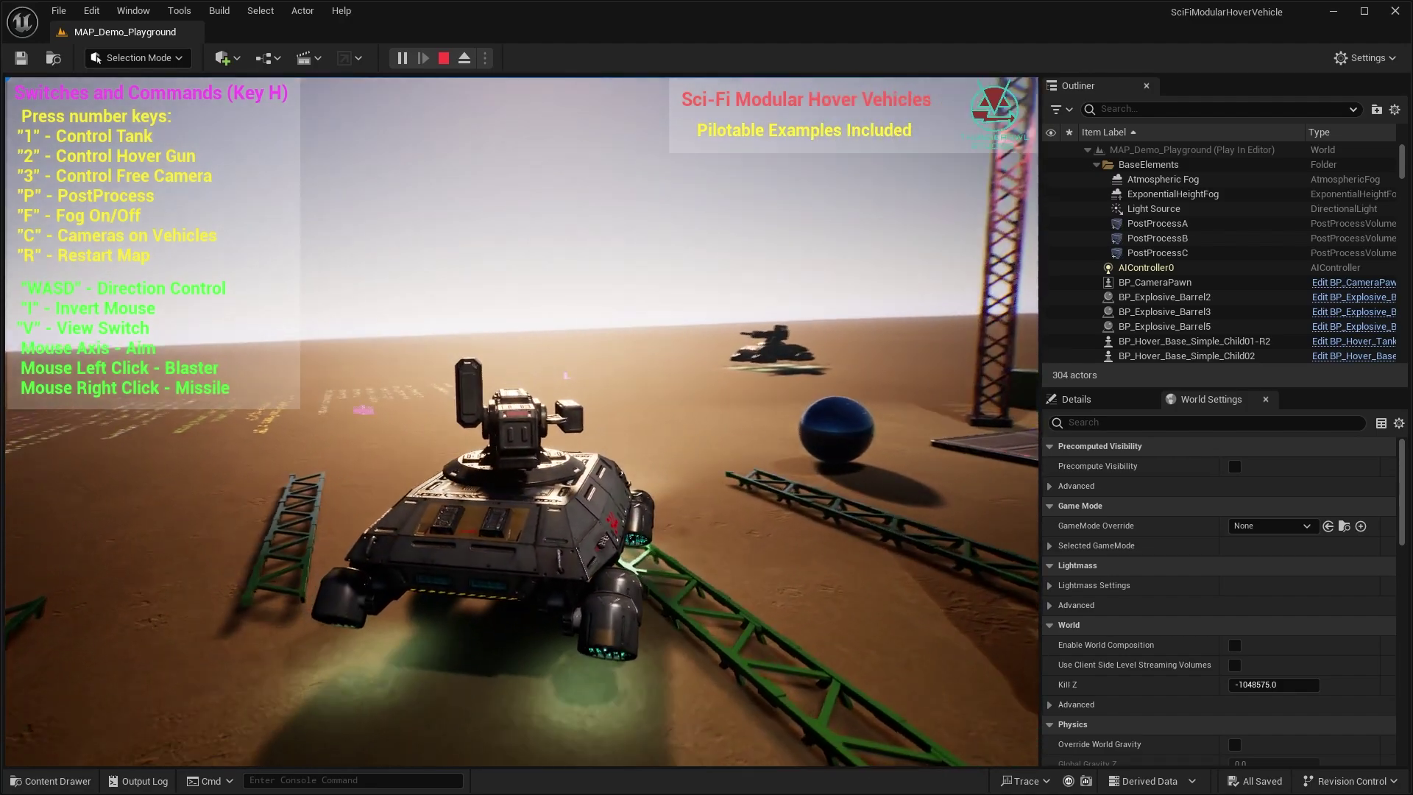
{"action": "key", "text": "w"}
{"action": "key", "text": "a"}
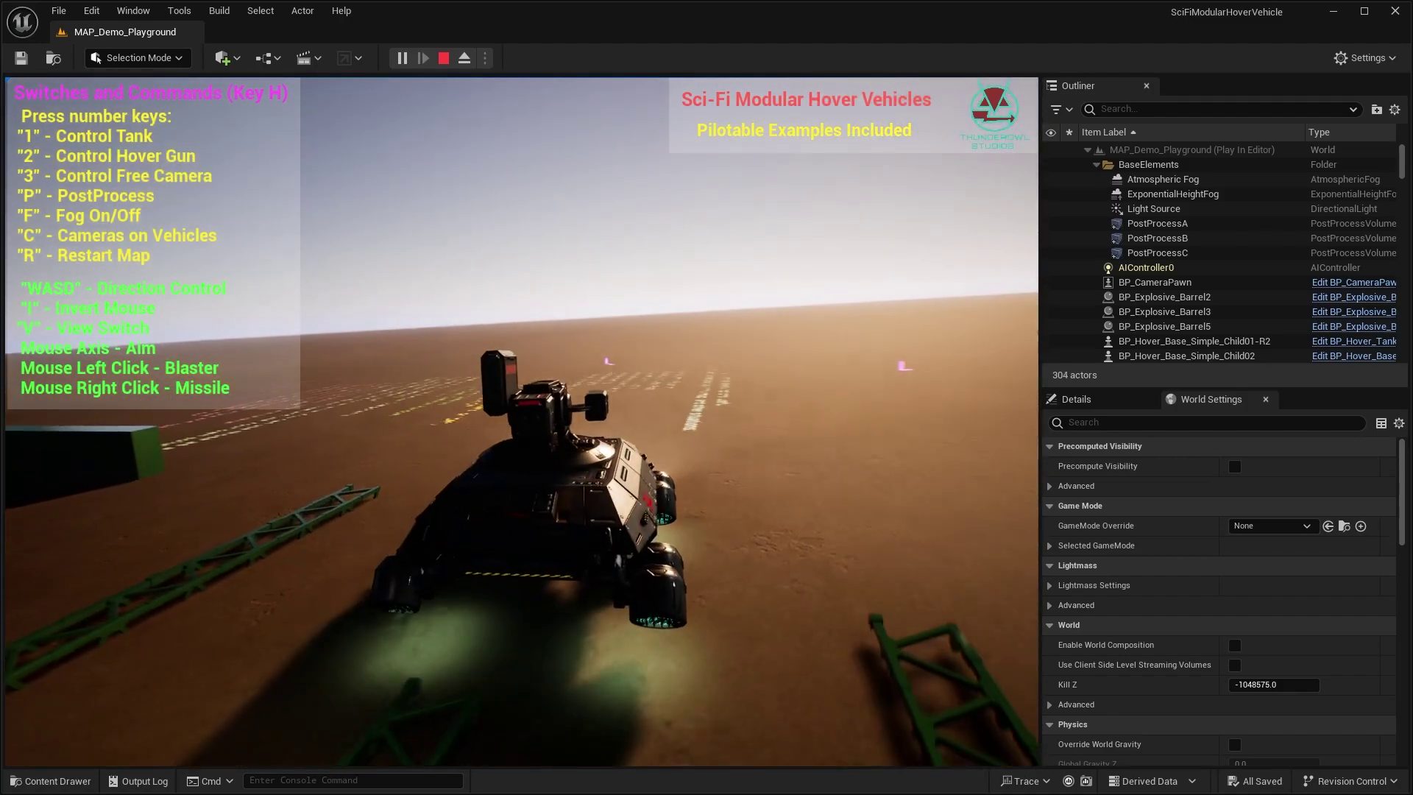
{"action": "key", "text": "w"}
{"action": "key", "text": "a"}
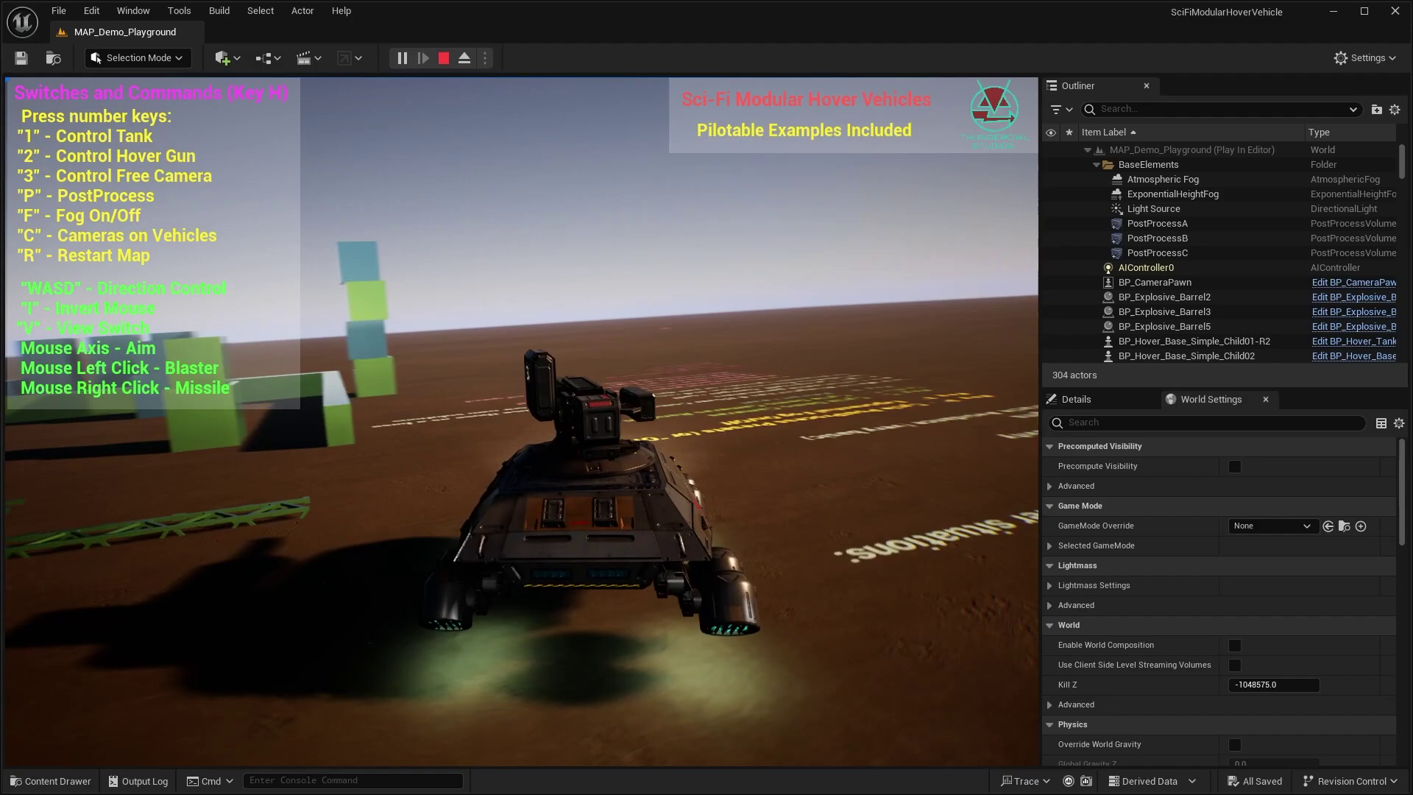
- Fire the hover gun and drive the vehicle past the ground text and stacked blocks to the lone green block
{"action": "left_click", "coordinate": [522, 422]}
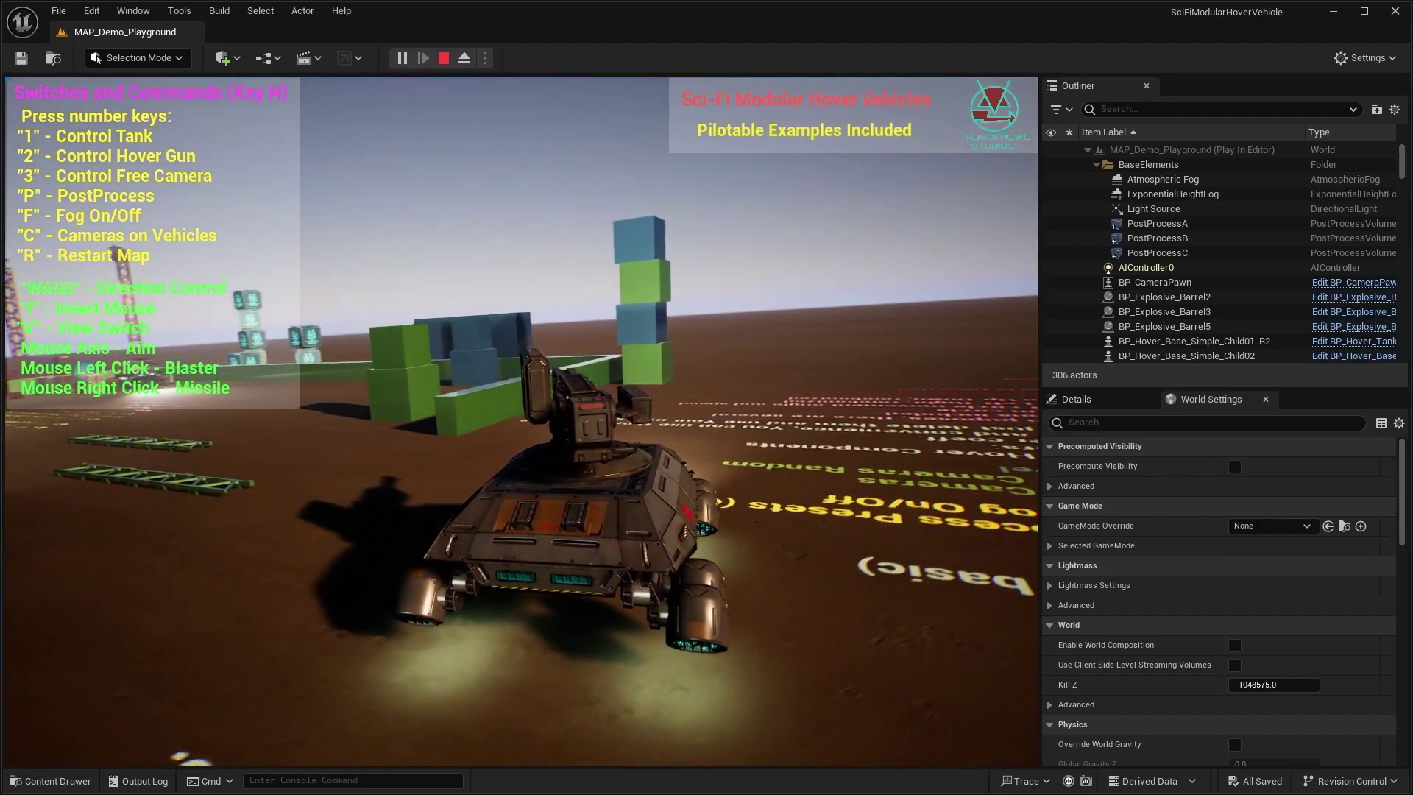
{"action": "key", "text": "w"}
{"action": "key", "text": "d"}
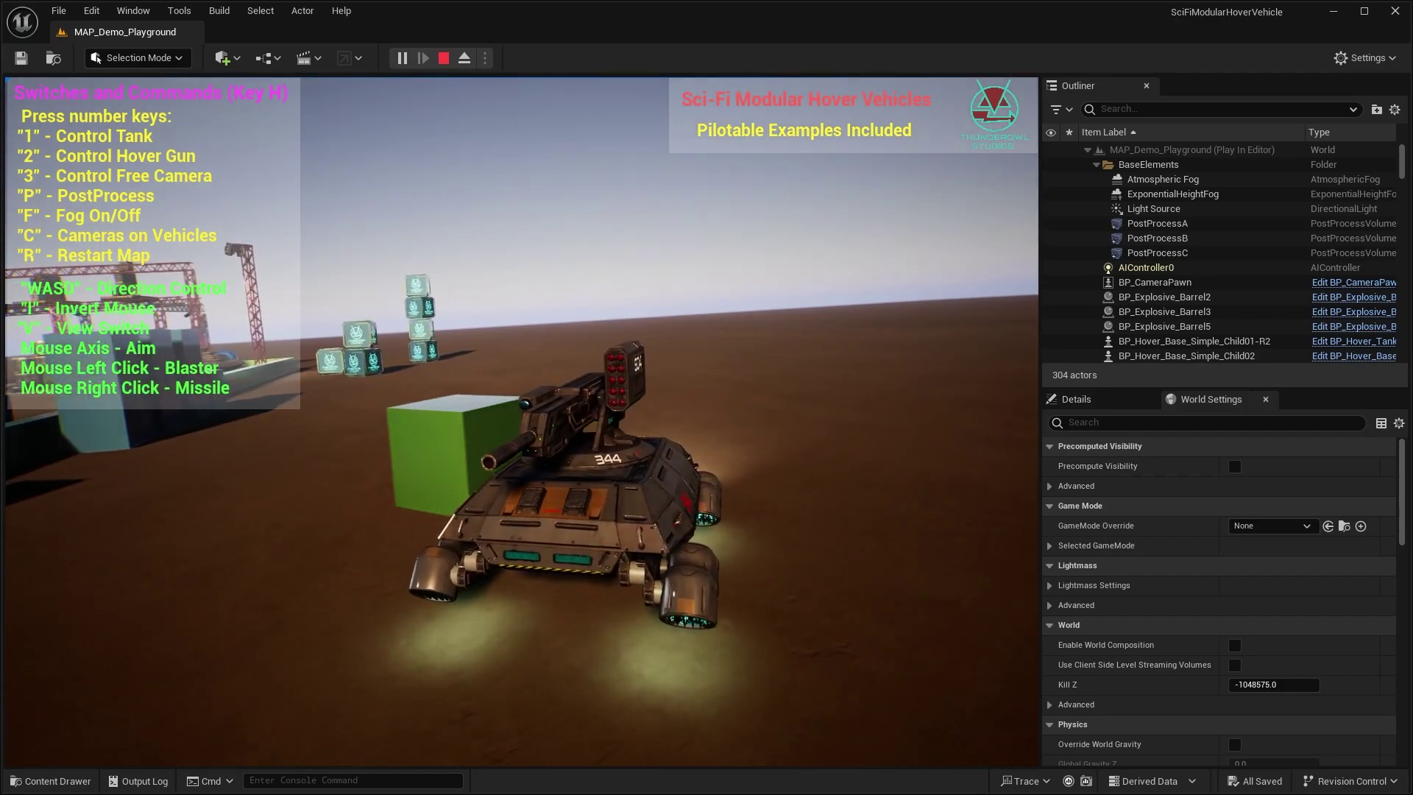
- Switch the hover gun vehicle to the gun-barrel view and fire the blaster at the blue blocks and glowing logo crates
{"action": "key", "text": "v"}
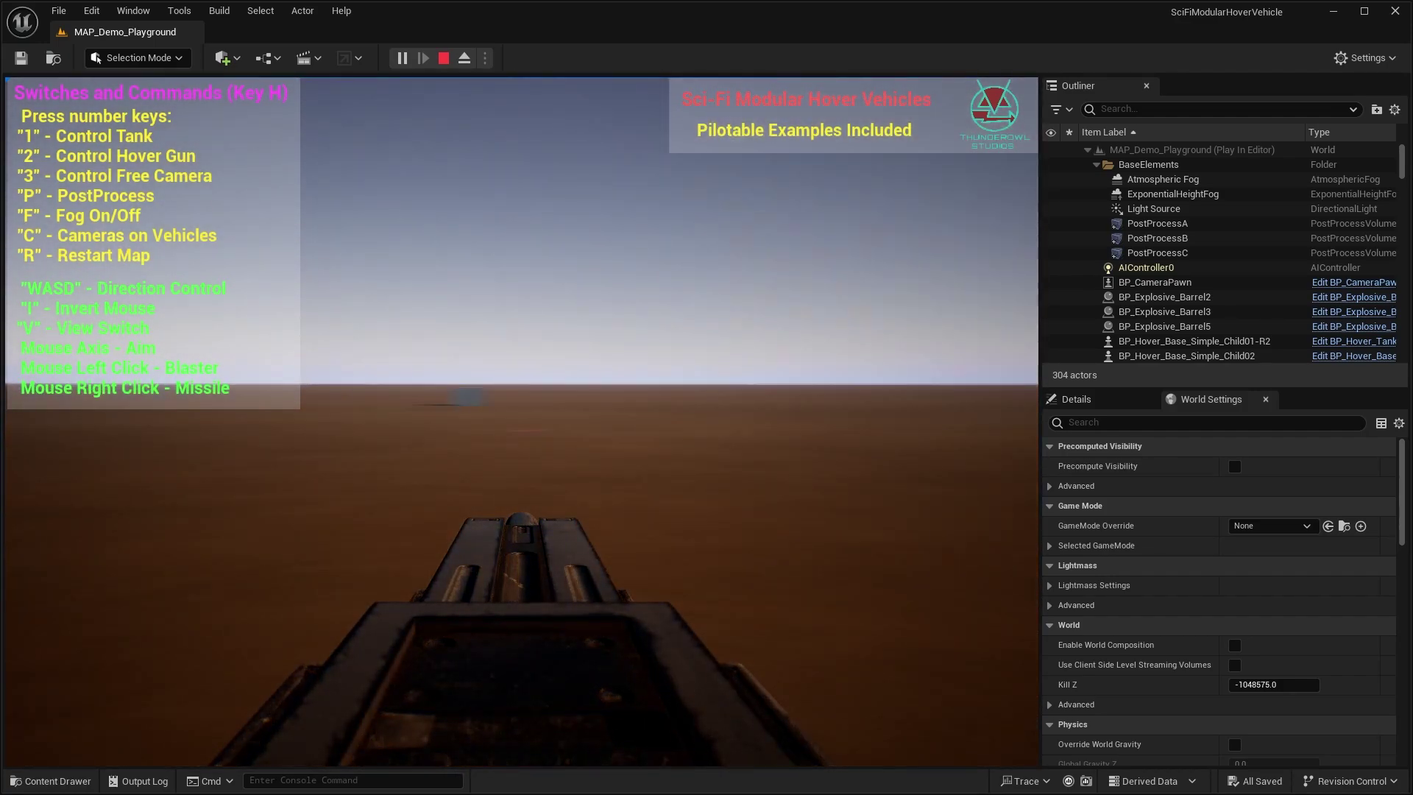
{"action": "left_click", "coordinate": [521, 421]}
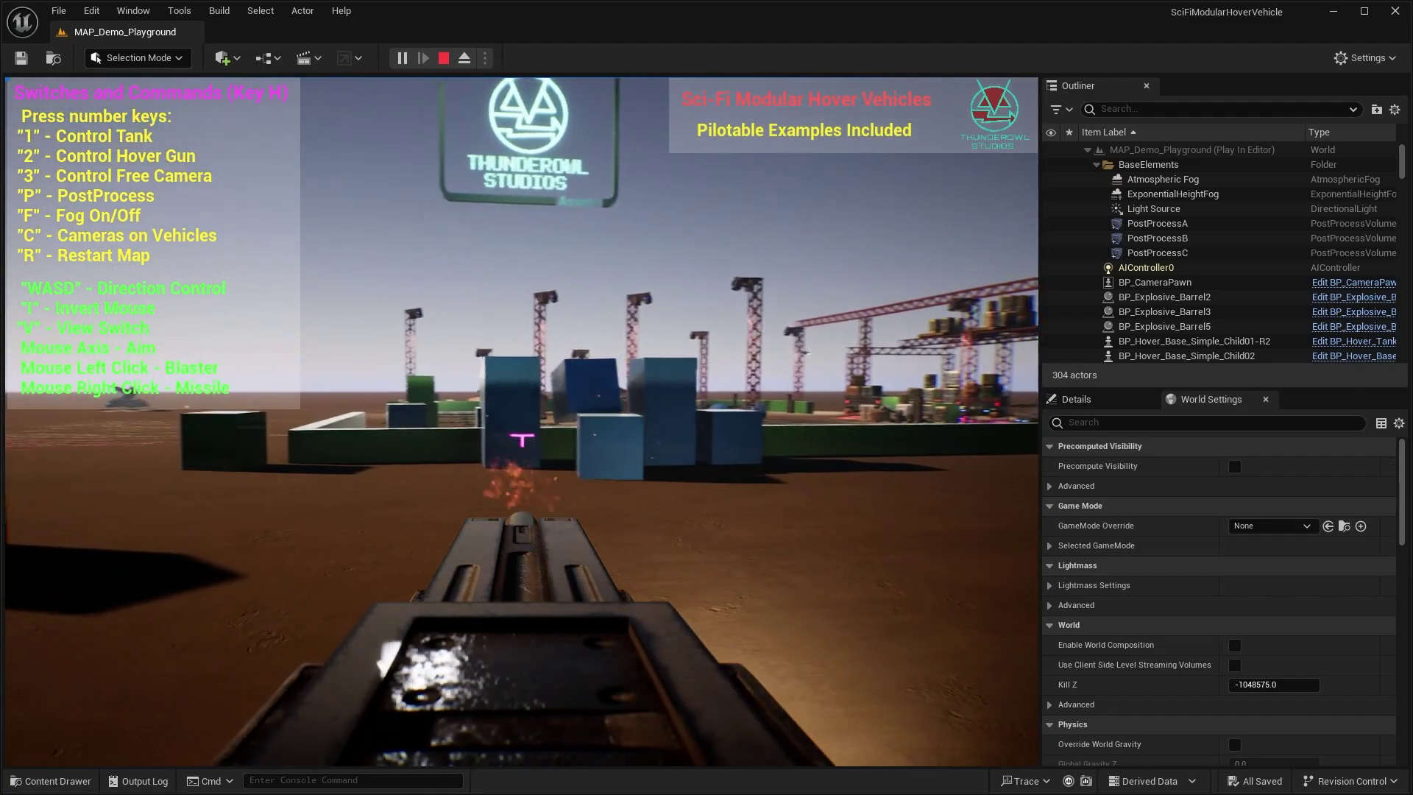
{"action": "left_click", "coordinate": [521, 421]}
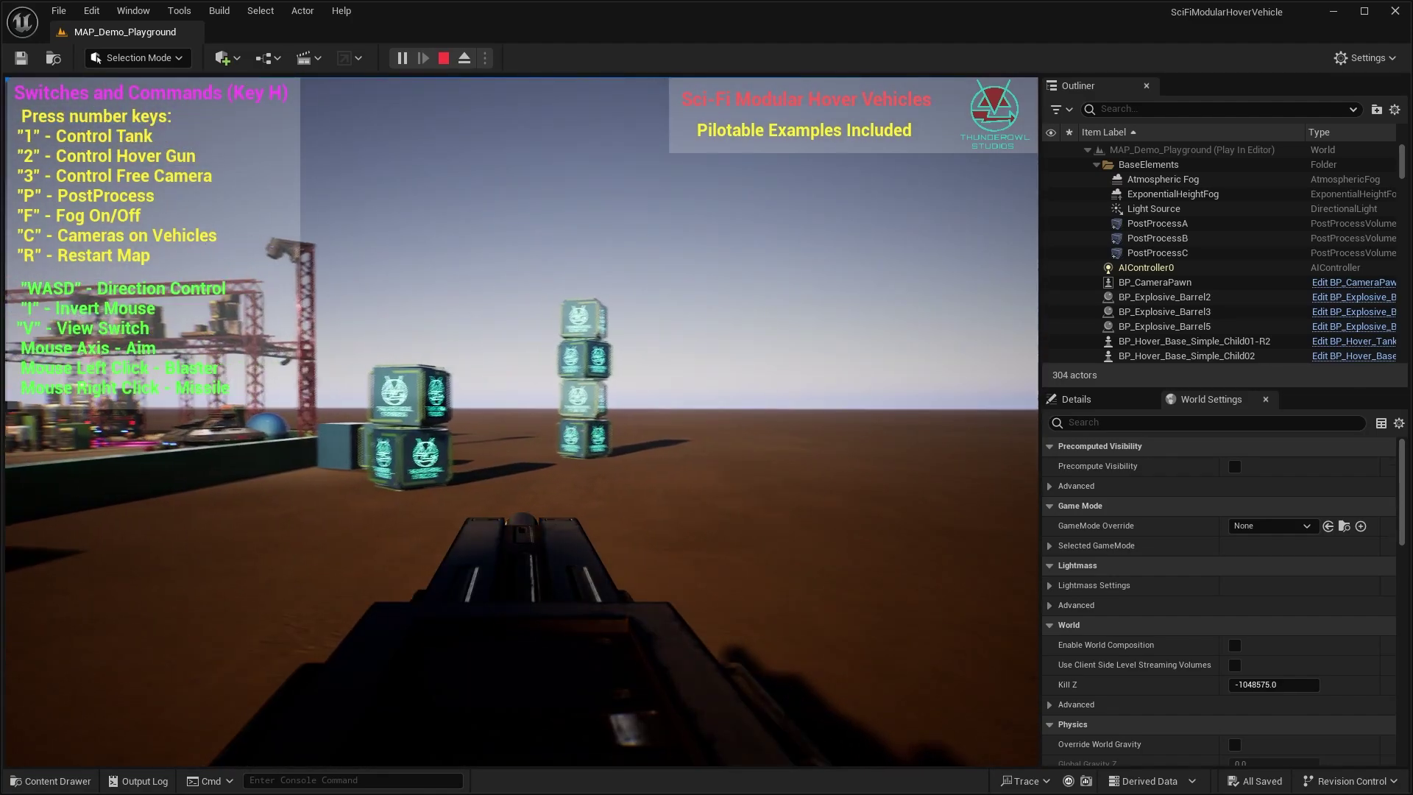
{"action": "left_click", "coordinate": [522, 442]}
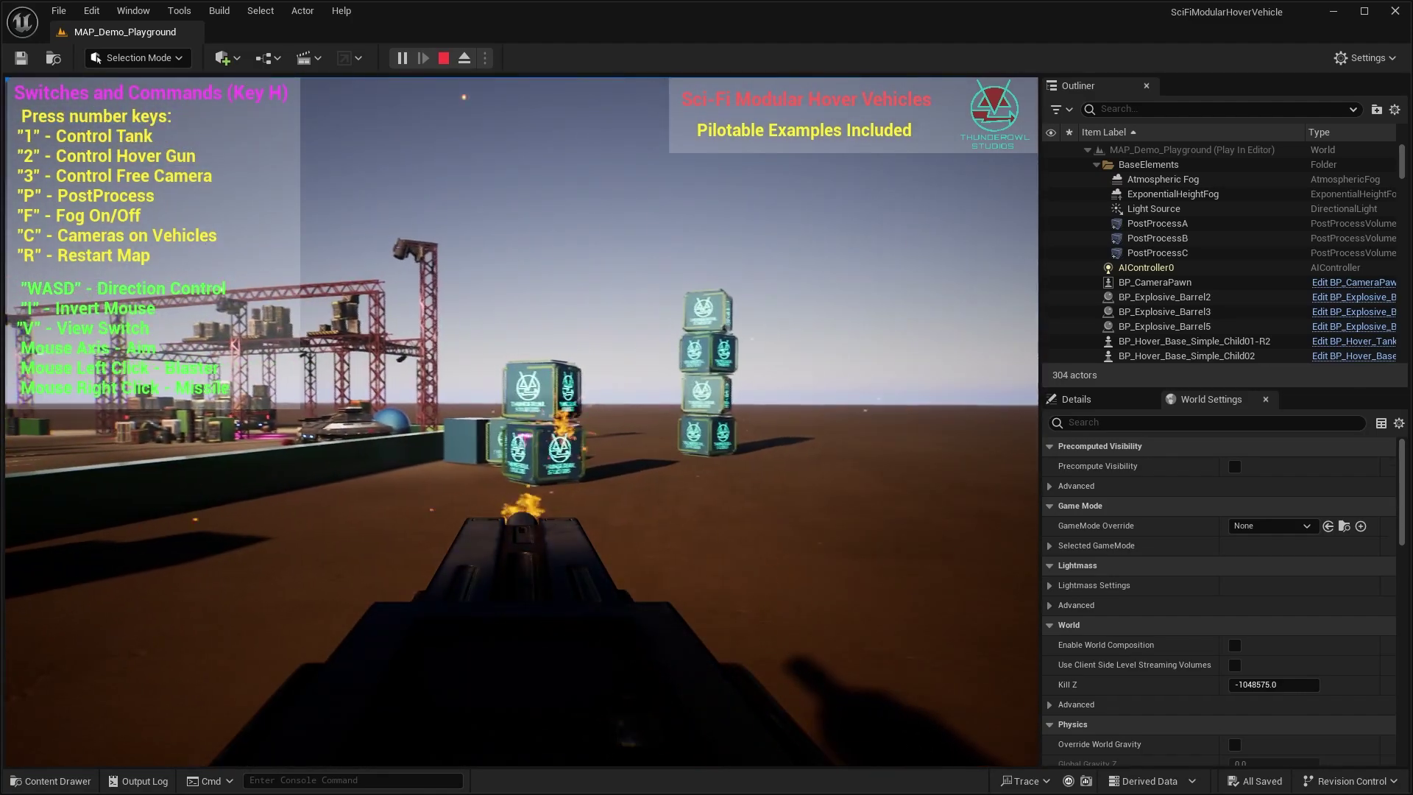
- Take control of the tank and drive it past the green girders, blue ball and red lattice tower into the open desert
{"action": "key", "text": "1"}
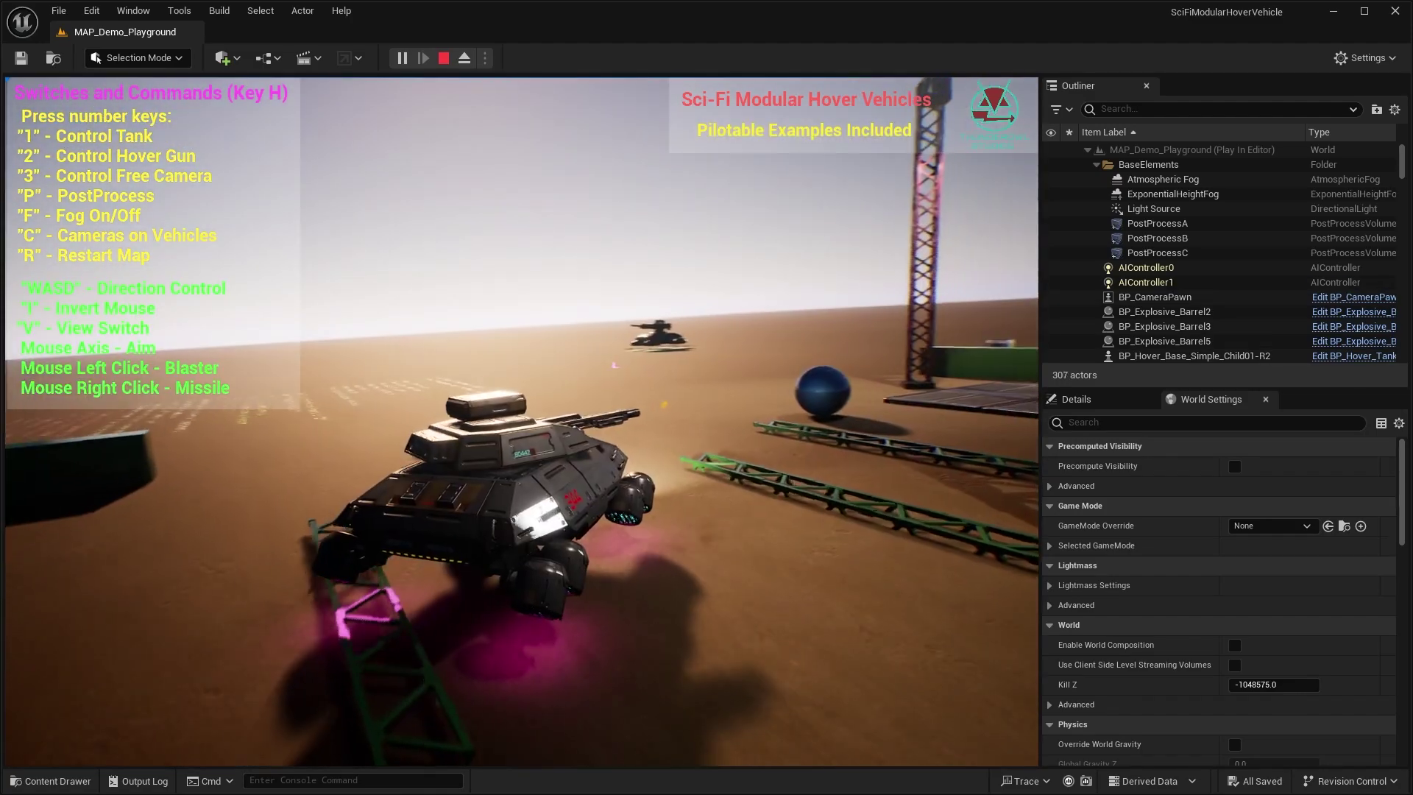
{"action": "key", "text": "w"}
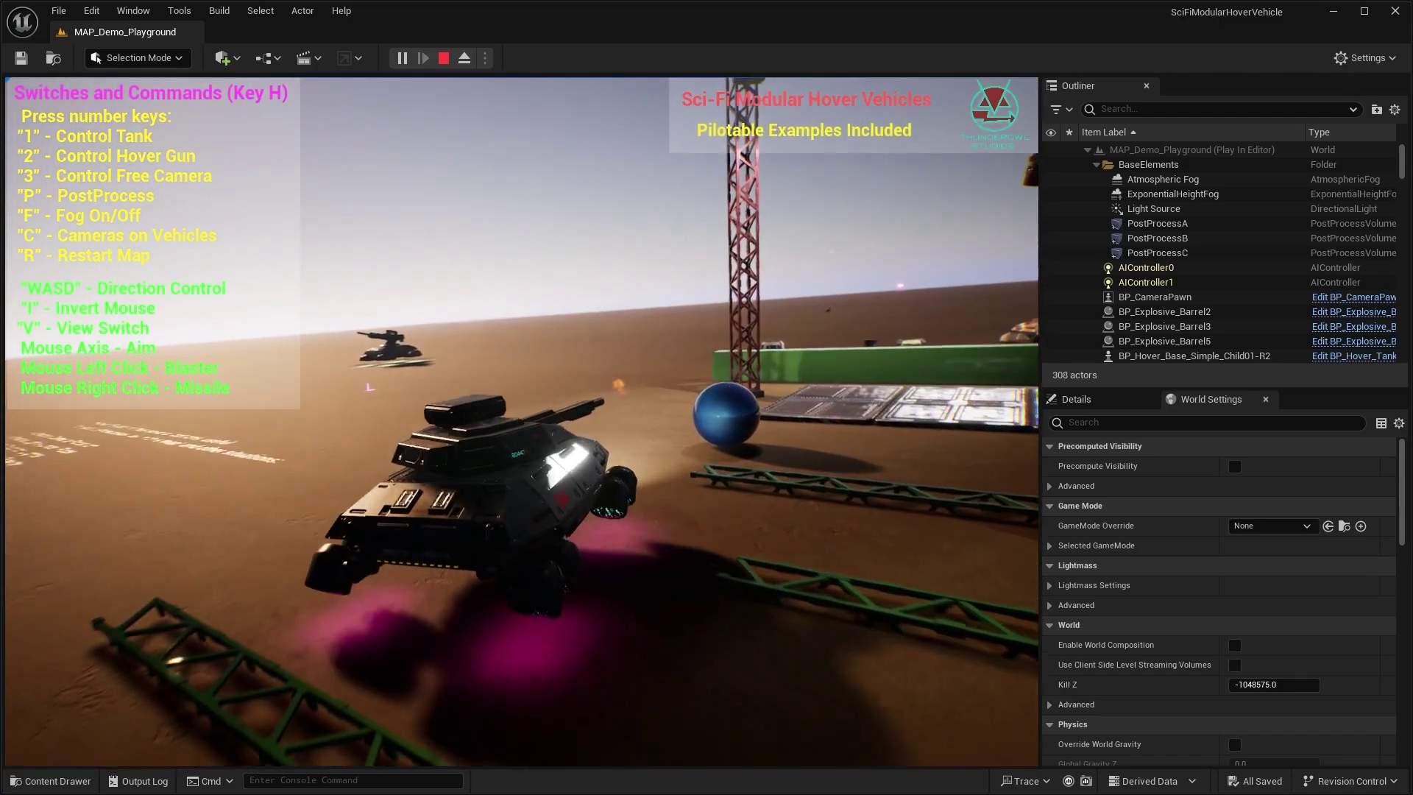
{"action": "key", "text": "w"}
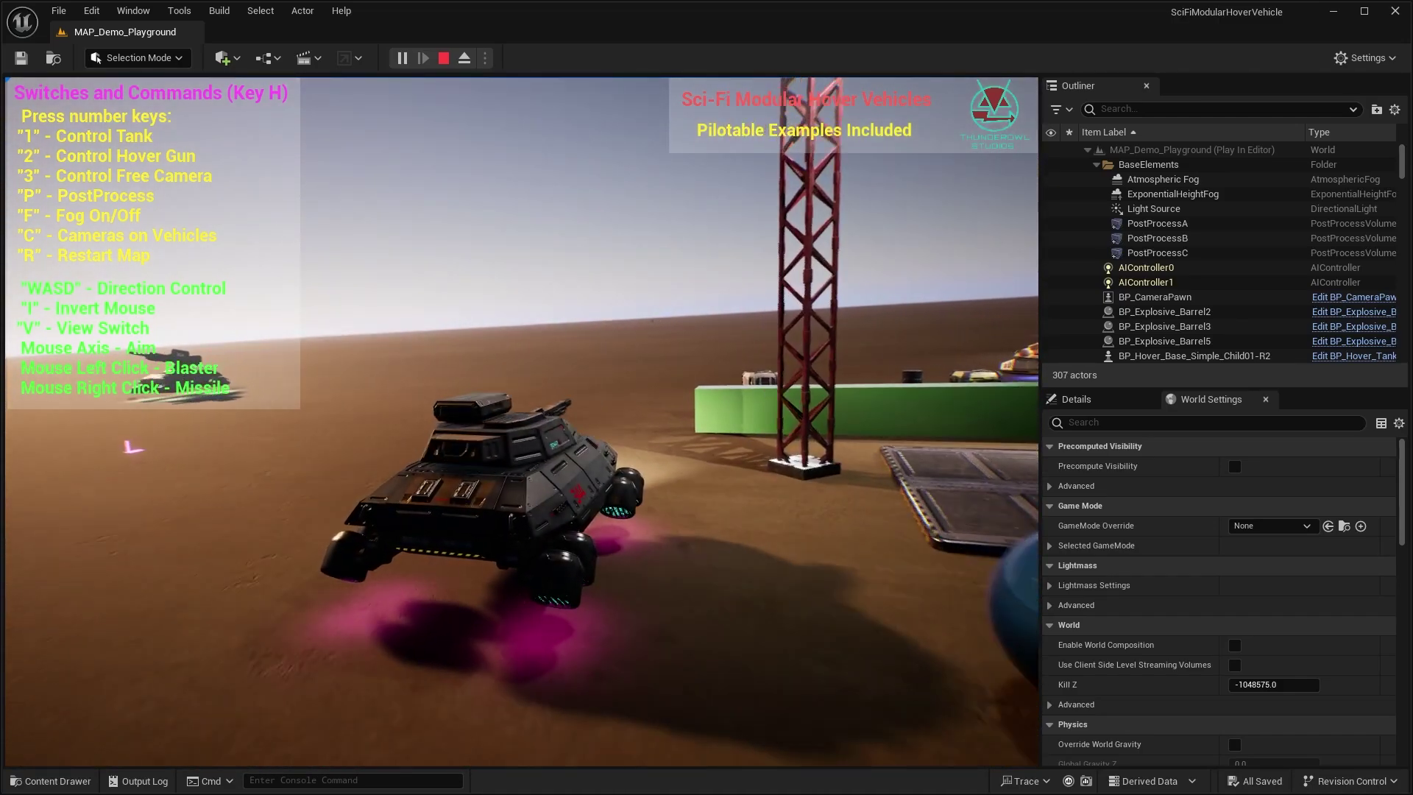
{"action": "key", "text": "w"}
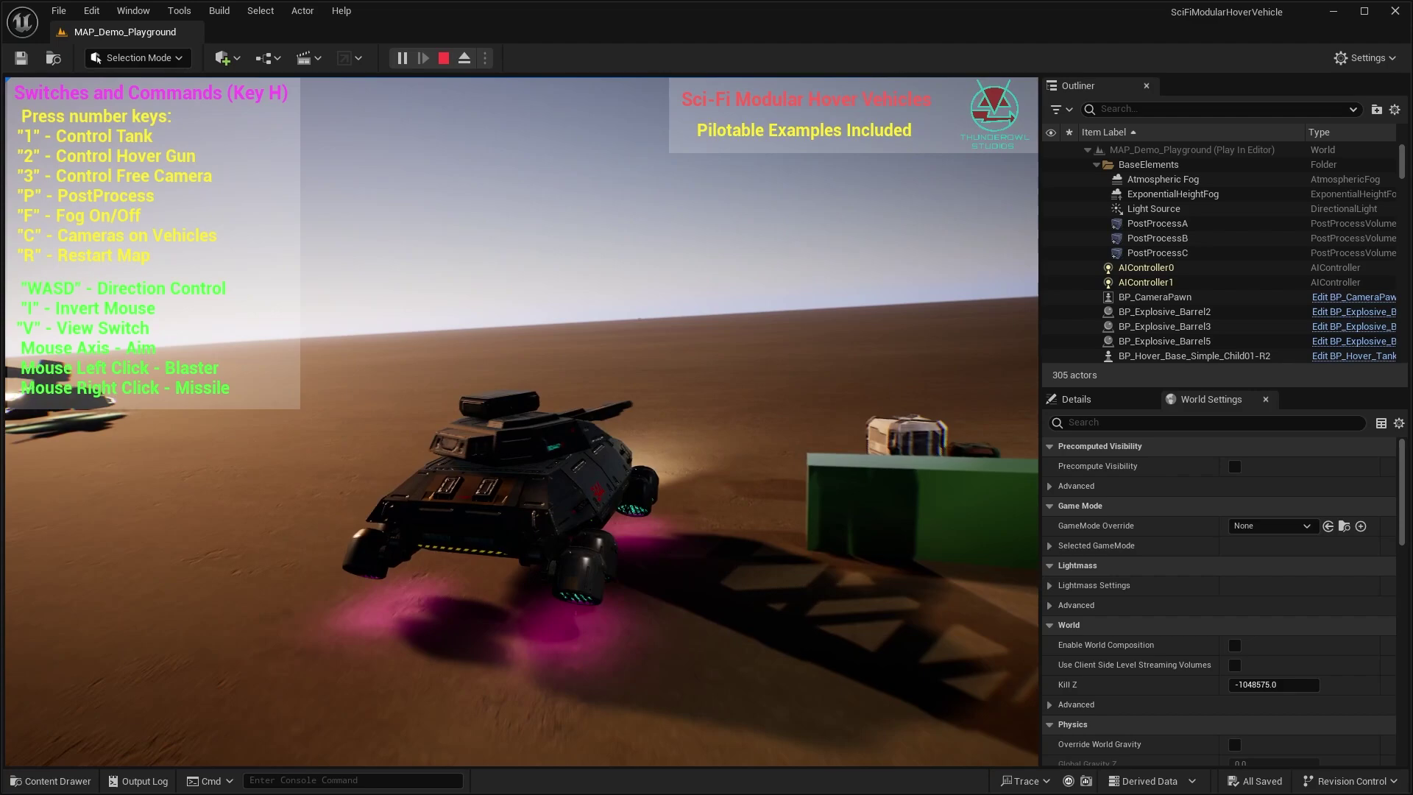
{"action": "key", "text": "w"}
{"action": "key", "text": "d"}
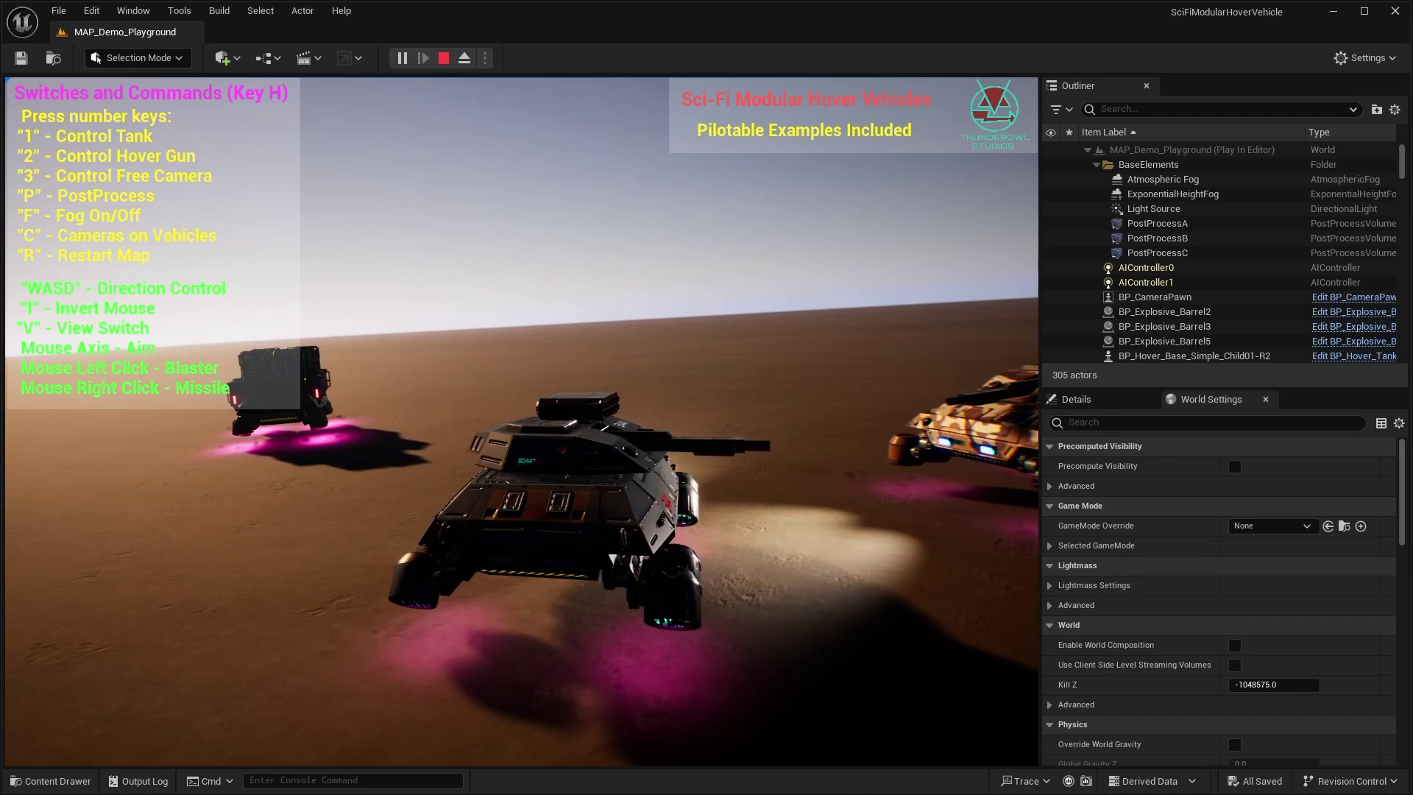
- Steer the tank left behind the hover truck and around the cargo crates, turning toward the other hover vehicles
{"action": "key", "text": "w"}
{"action": "key", "text": "a"}
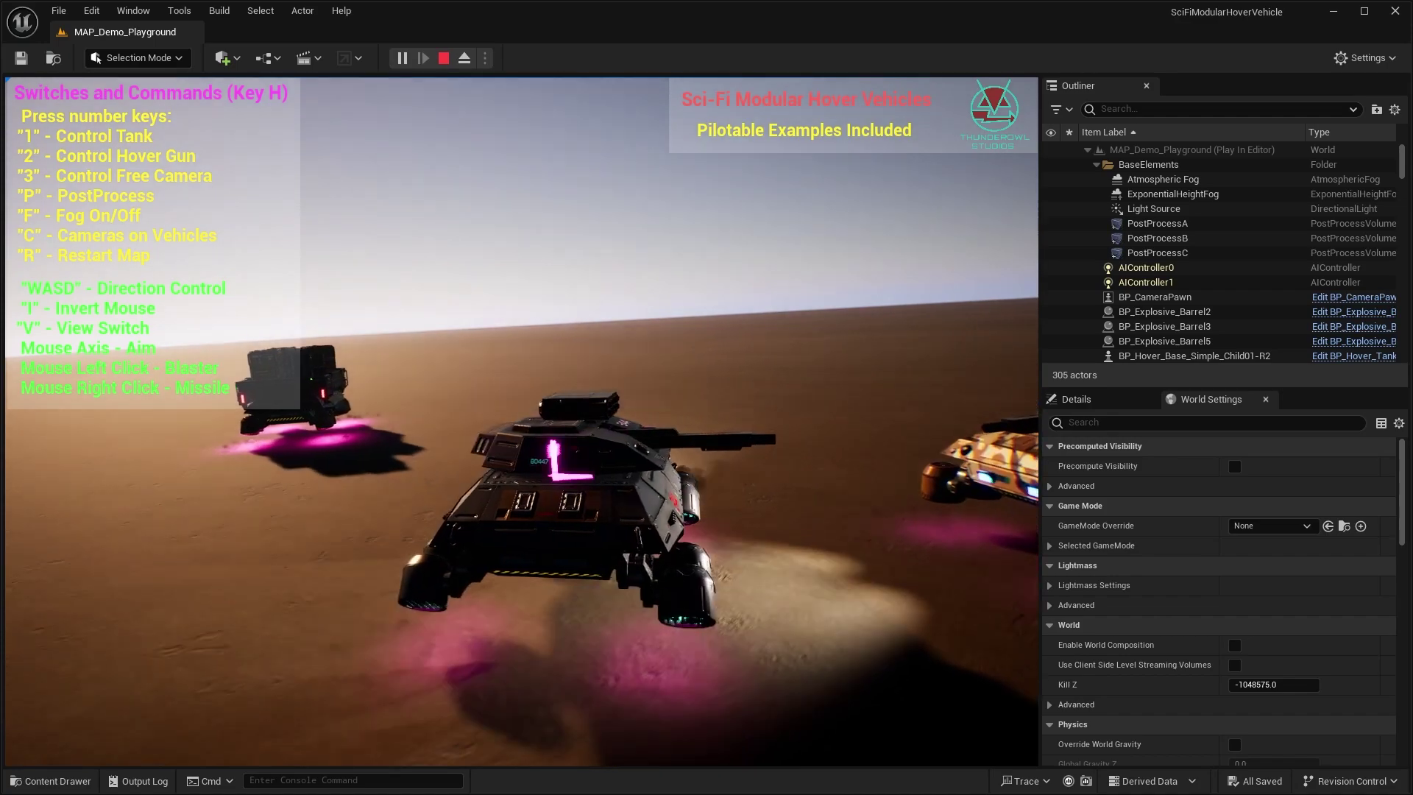
{"action": "key", "text": "w"}
{"action": "key", "text": "a"}
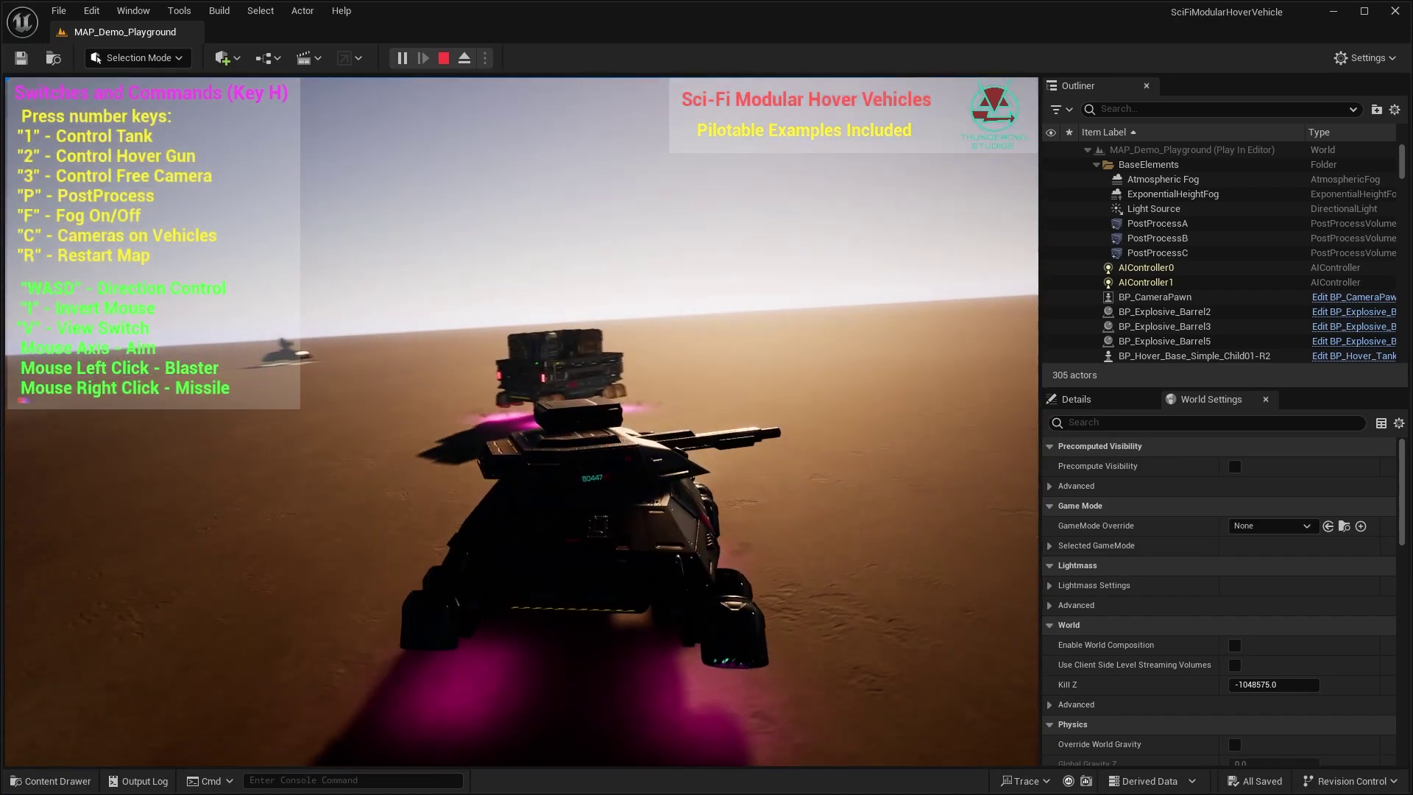
{"action": "key", "text": "a"}
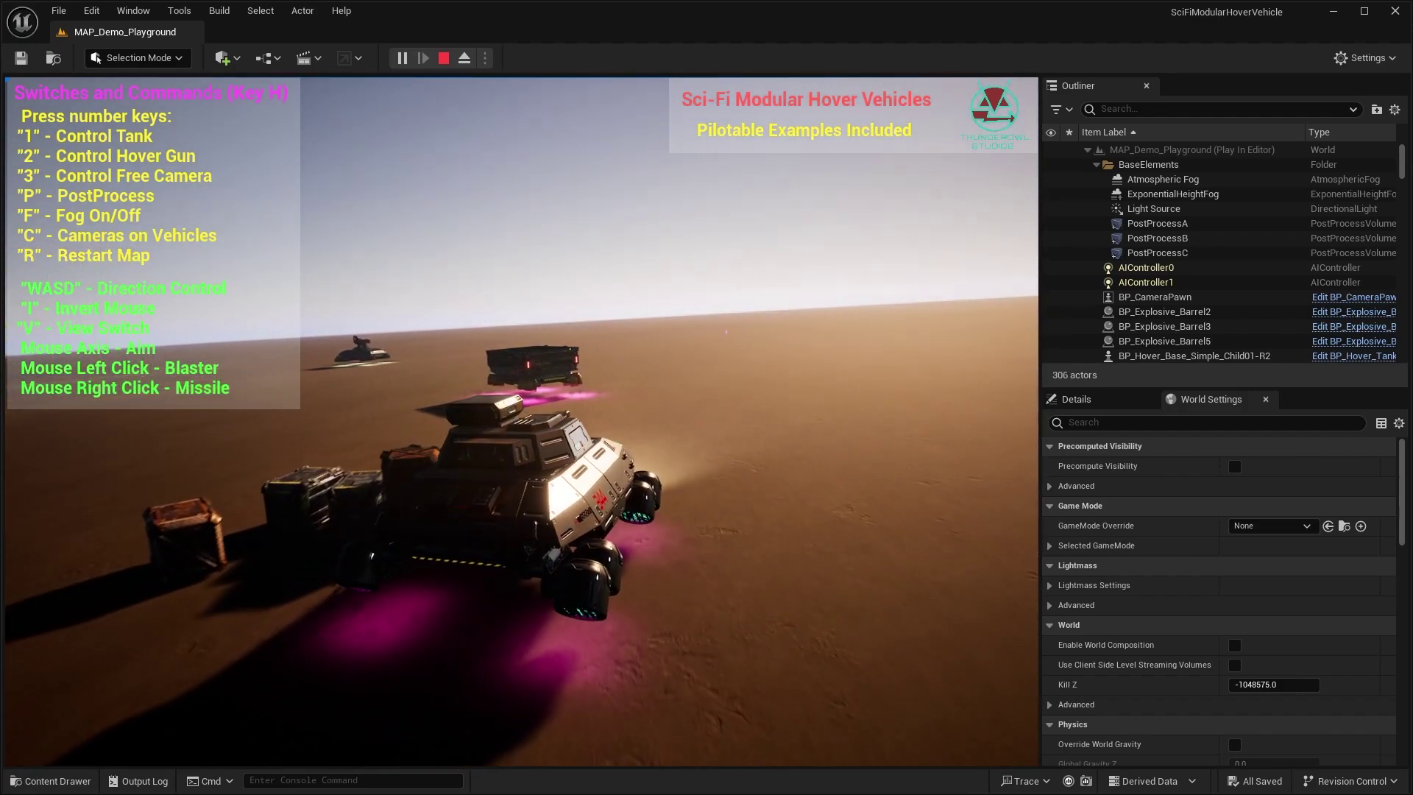
{"action": "key", "text": "a"}
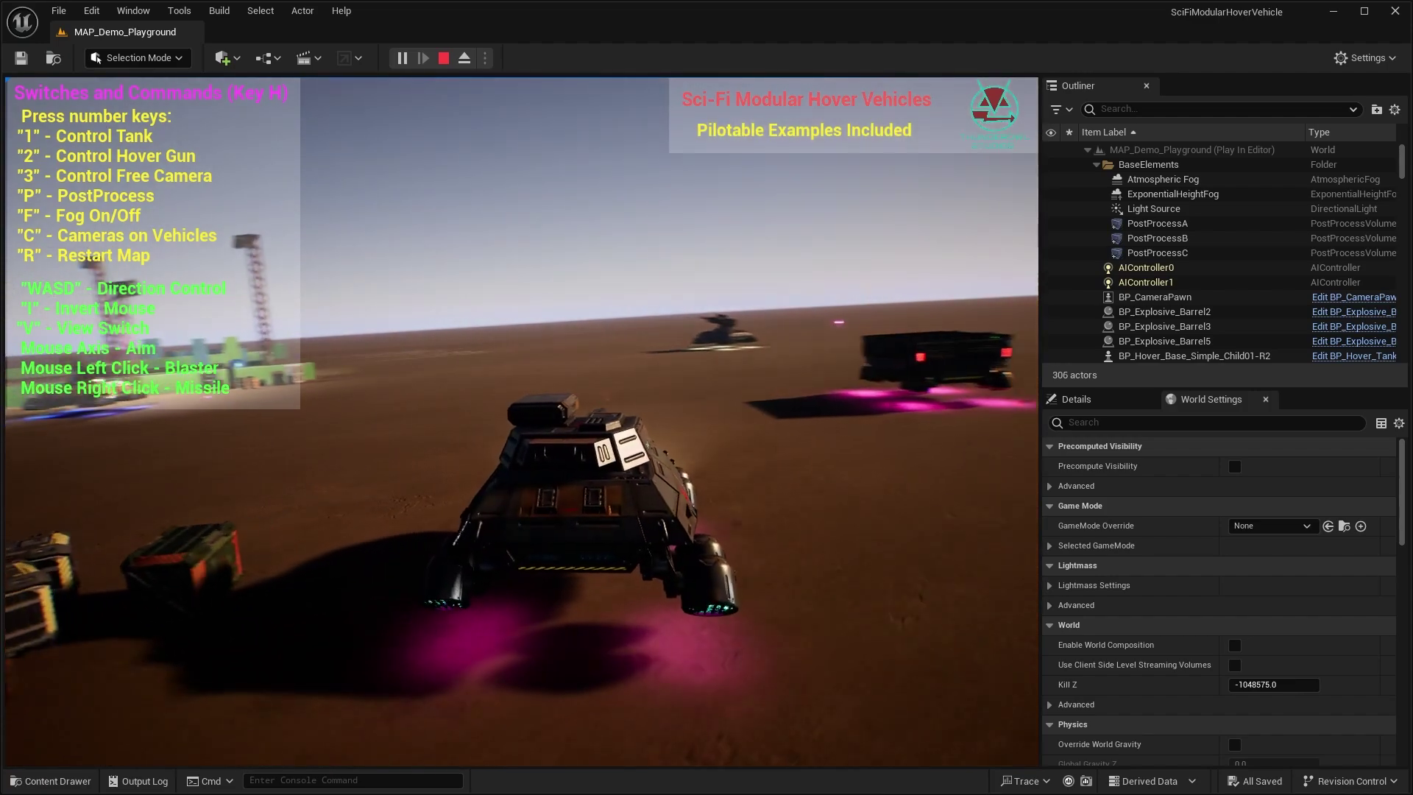
{"action": "key", "text": "a"}
{"action": "key", "text": "a"}
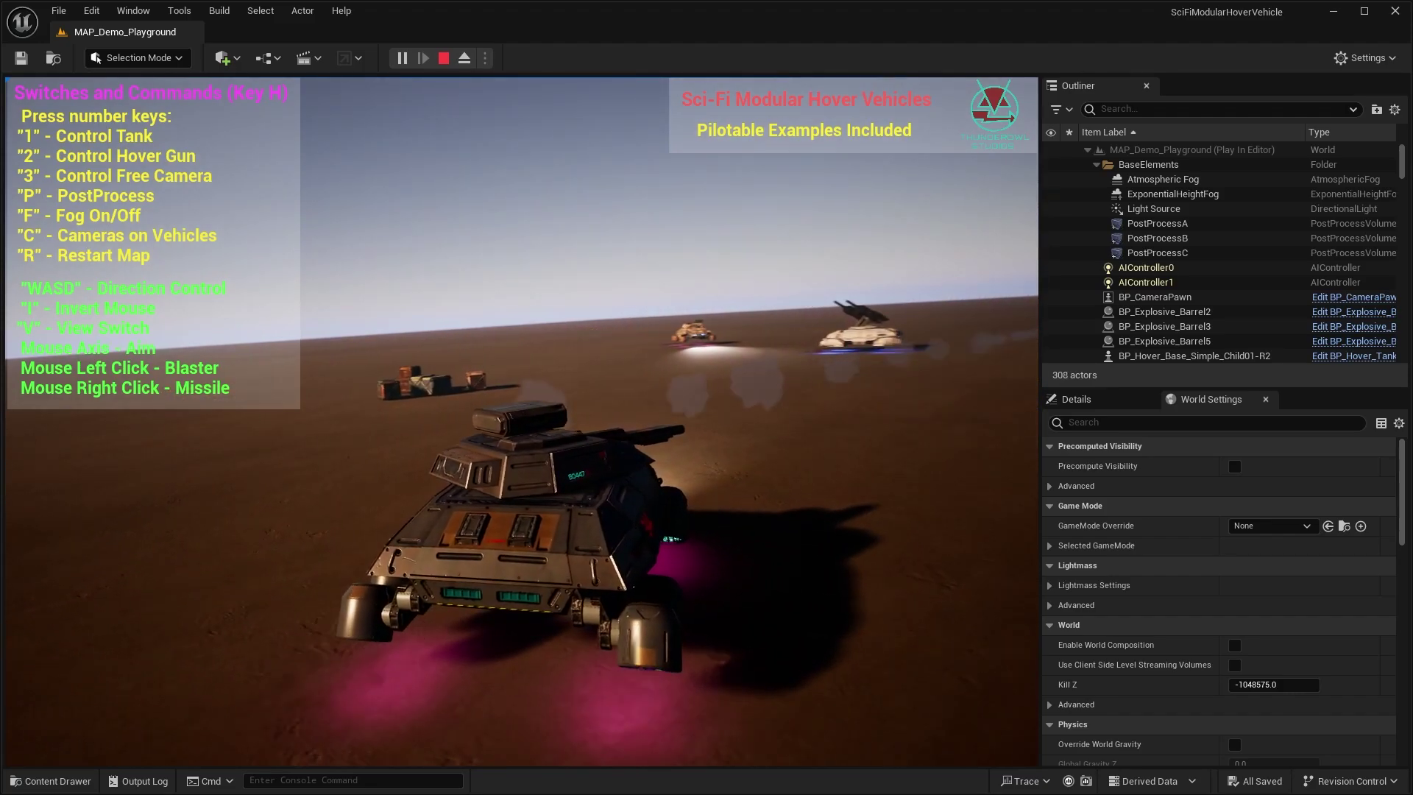
- Switch control back to the hover gun vehicle and end the play session
{"action": "key", "text": "2"}
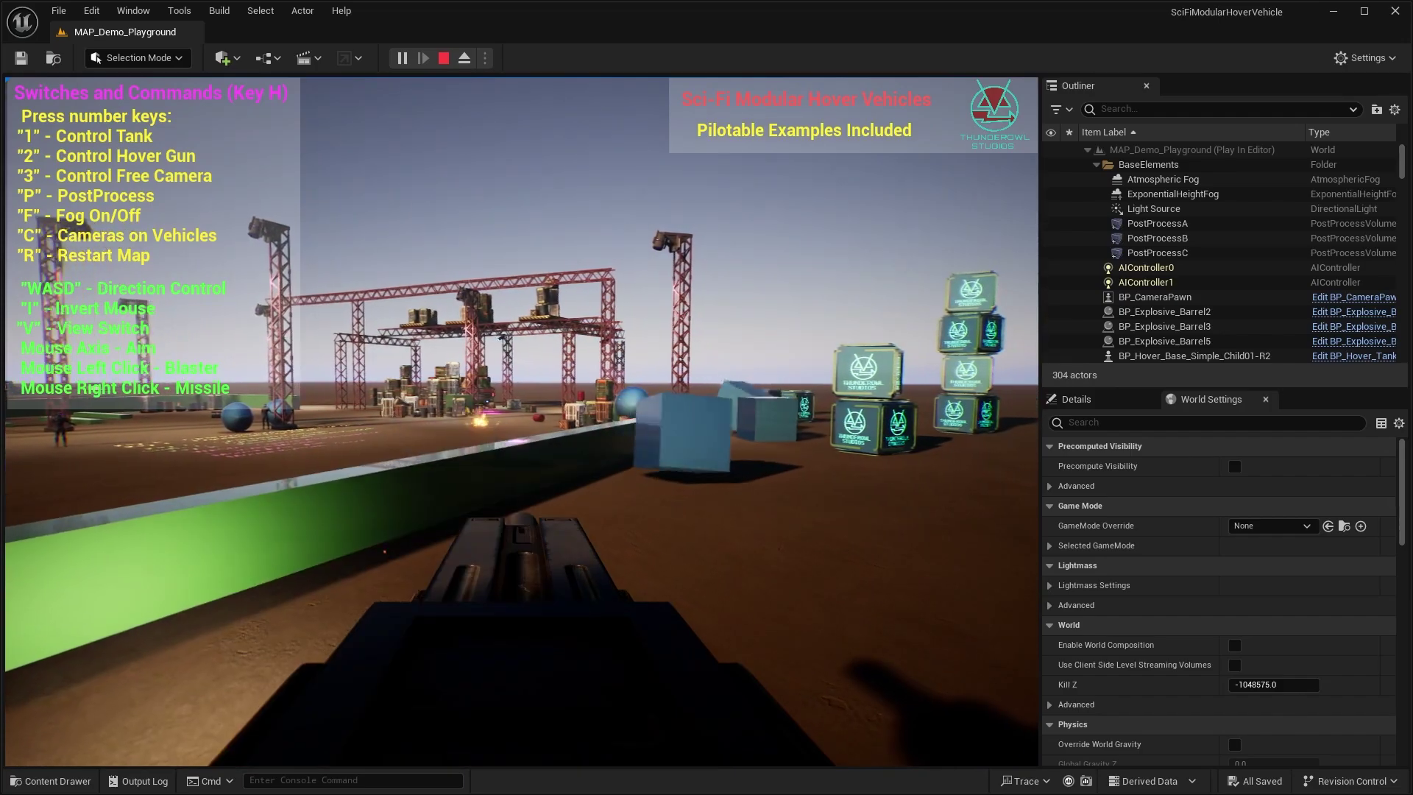
{"action": "key", "text": "Escape"}
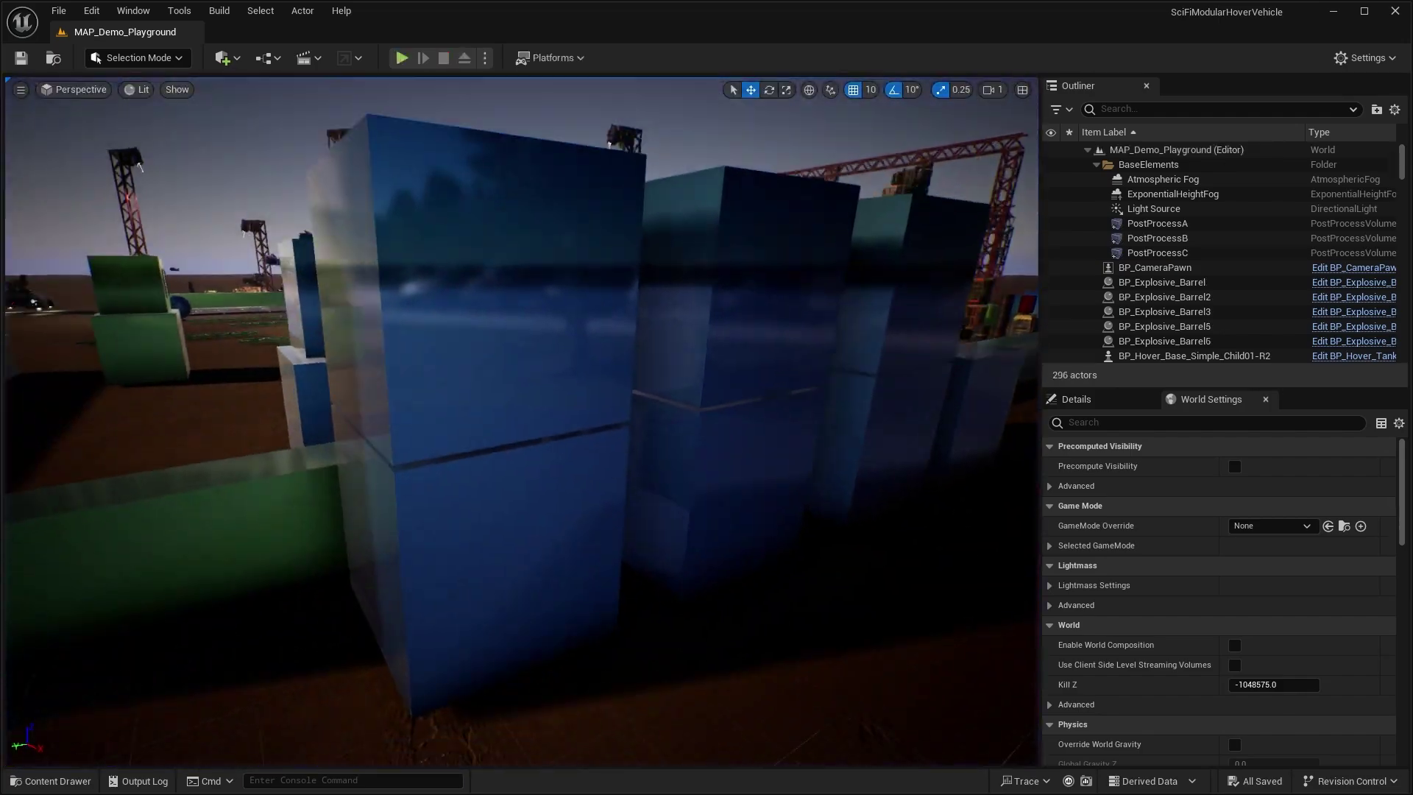